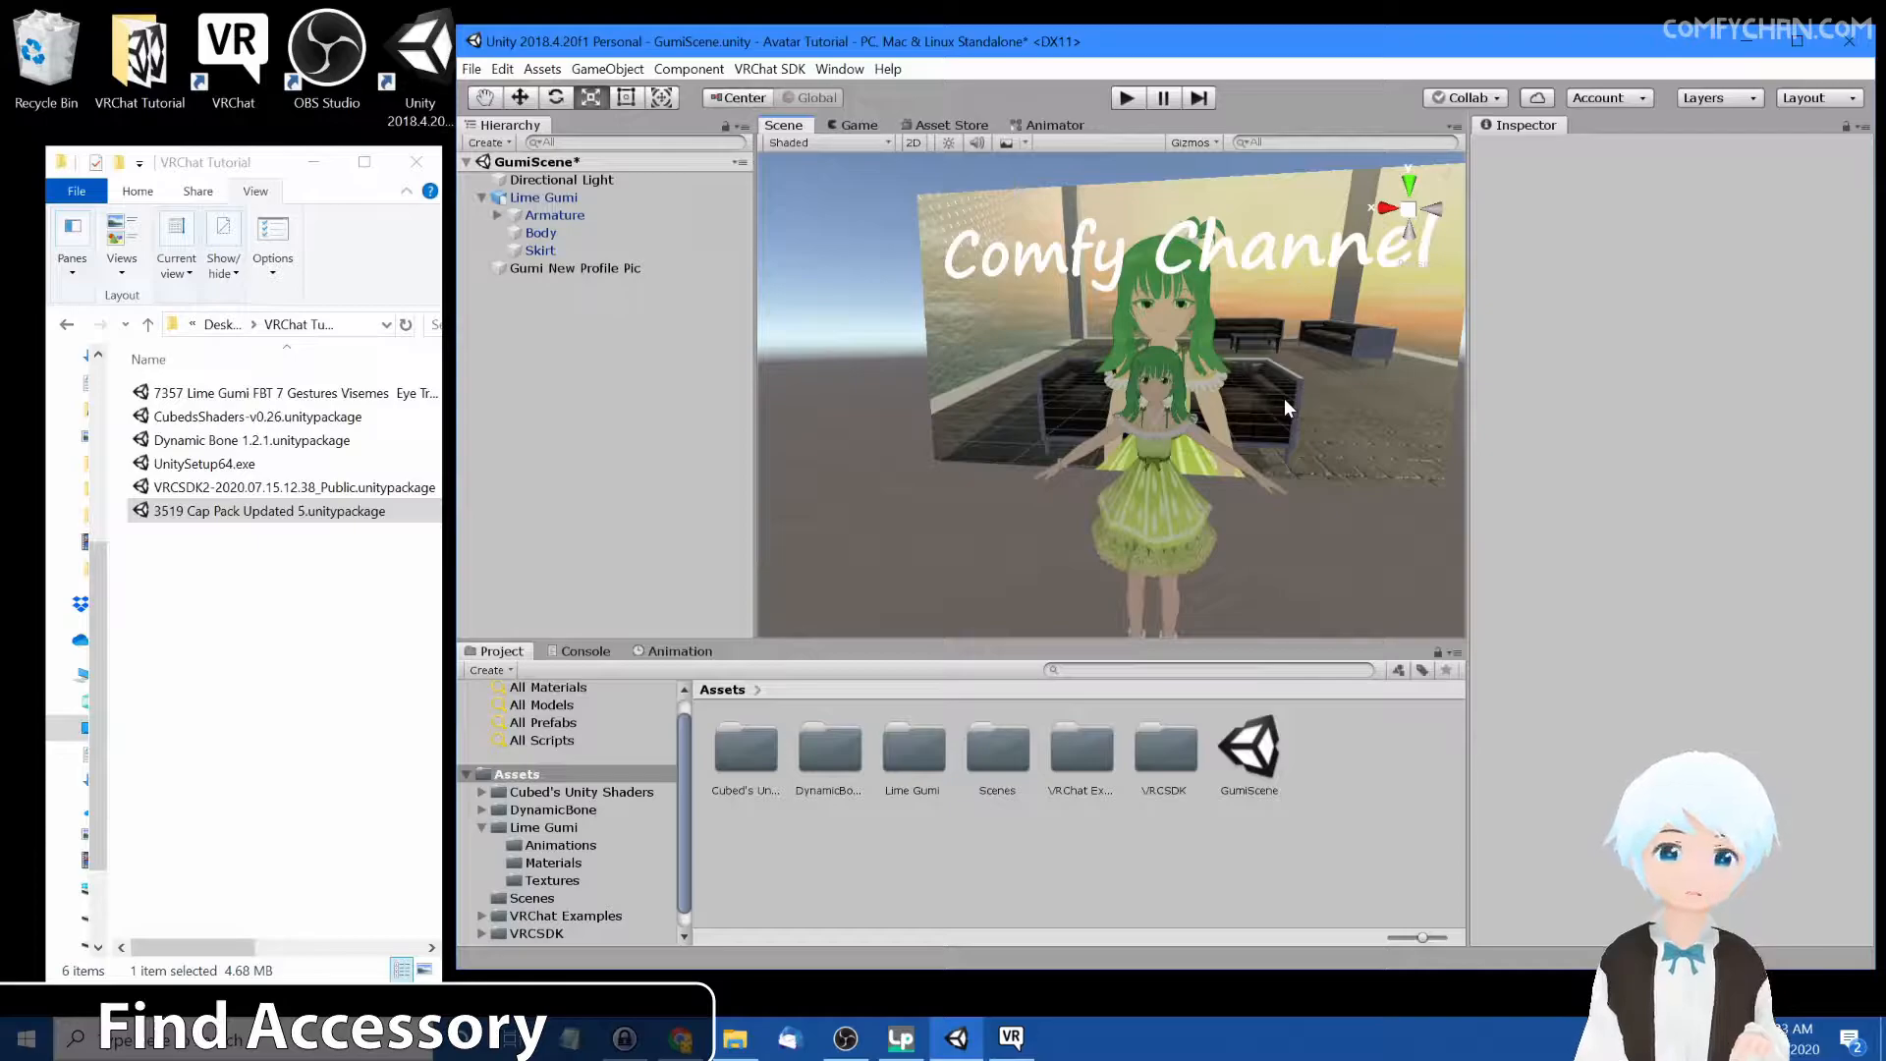
Open the Cap Pack (Updated, +5) page on VRCMods and read its full description
right_drag(1217, 391, 1256, 397)
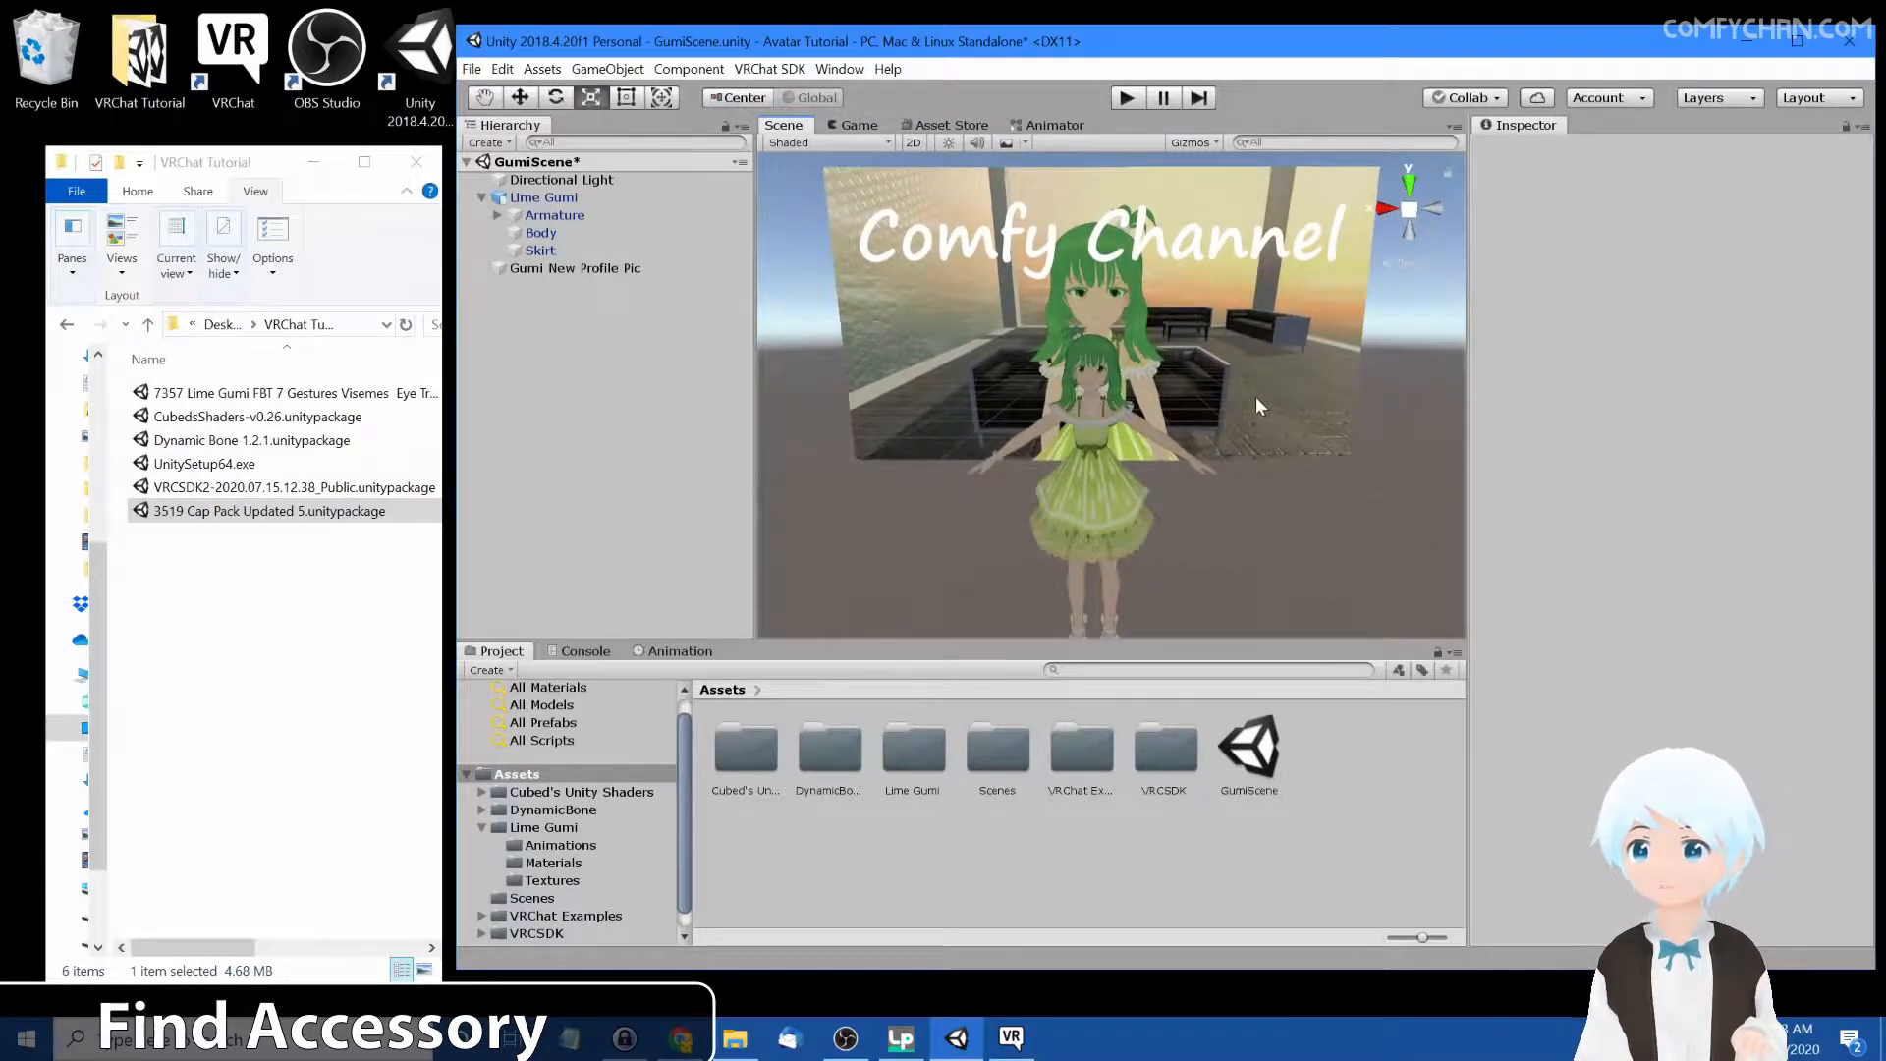
click(697, 1013)
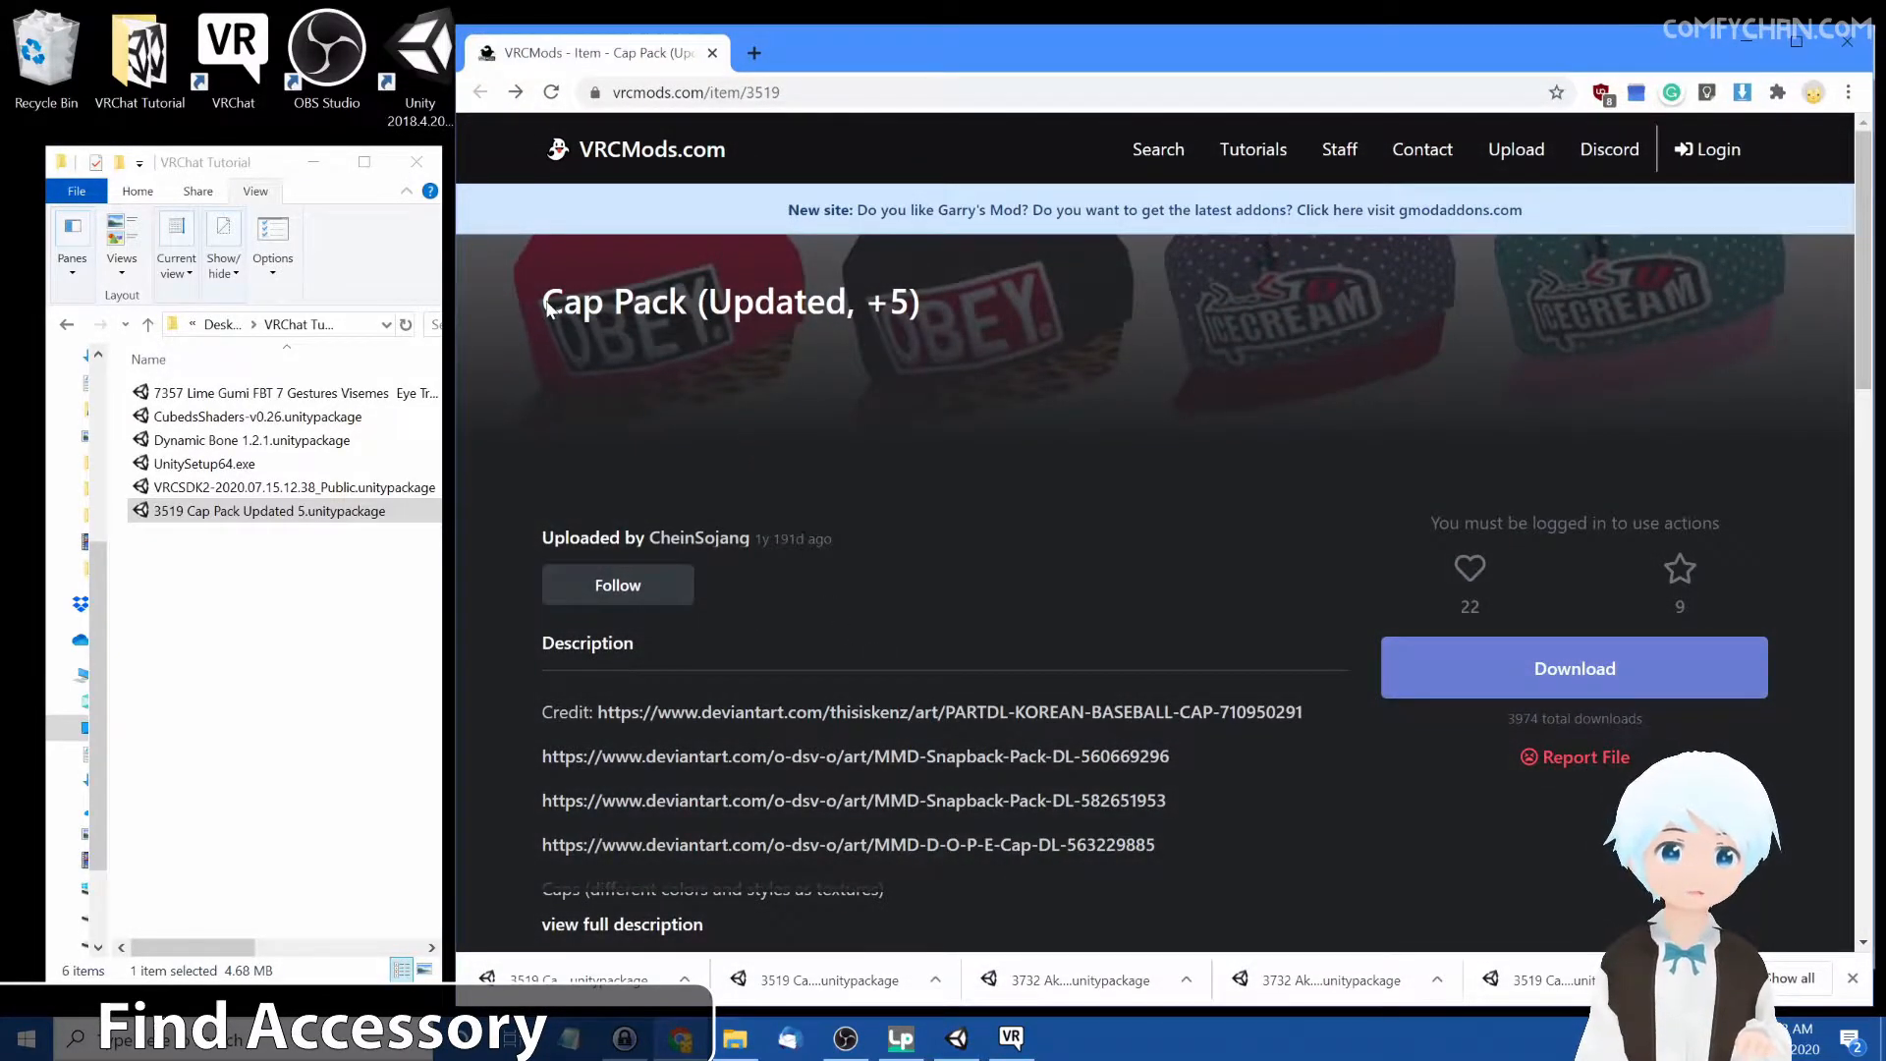
scroll(854, 402, down, 2)
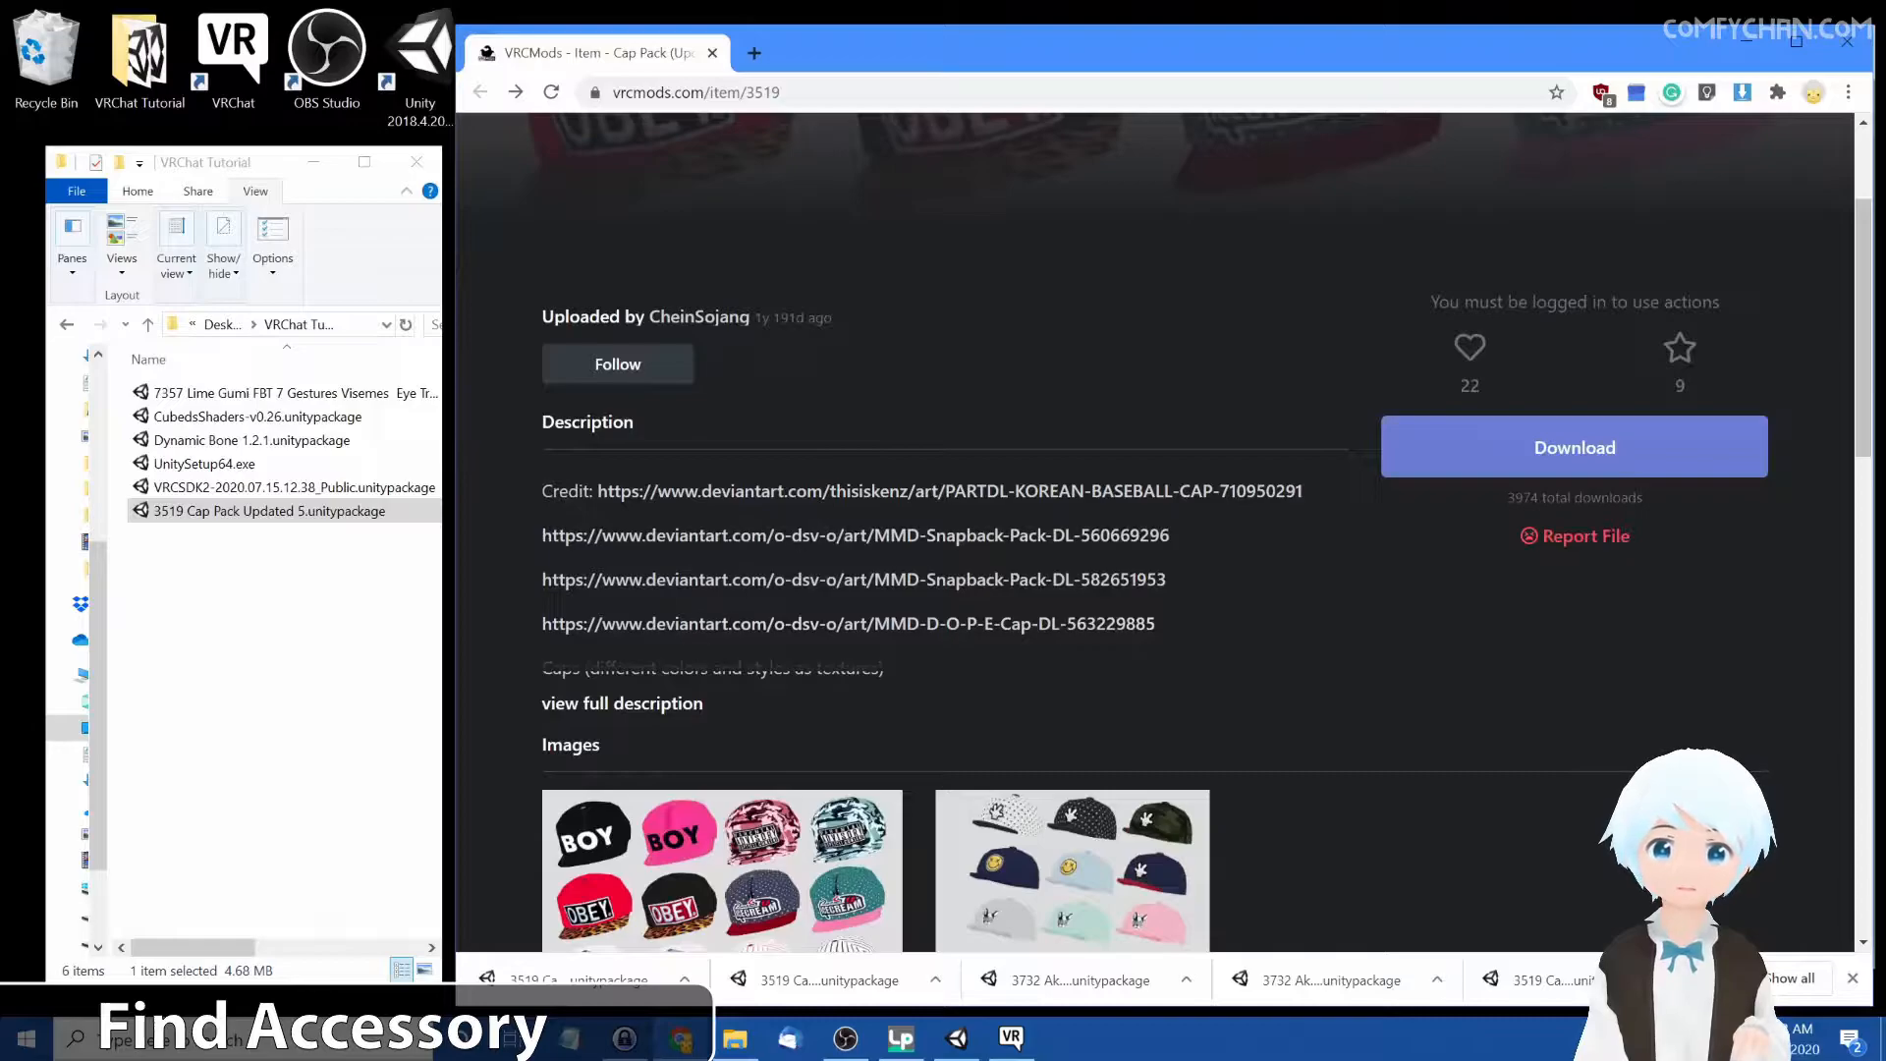
click(618, 709)
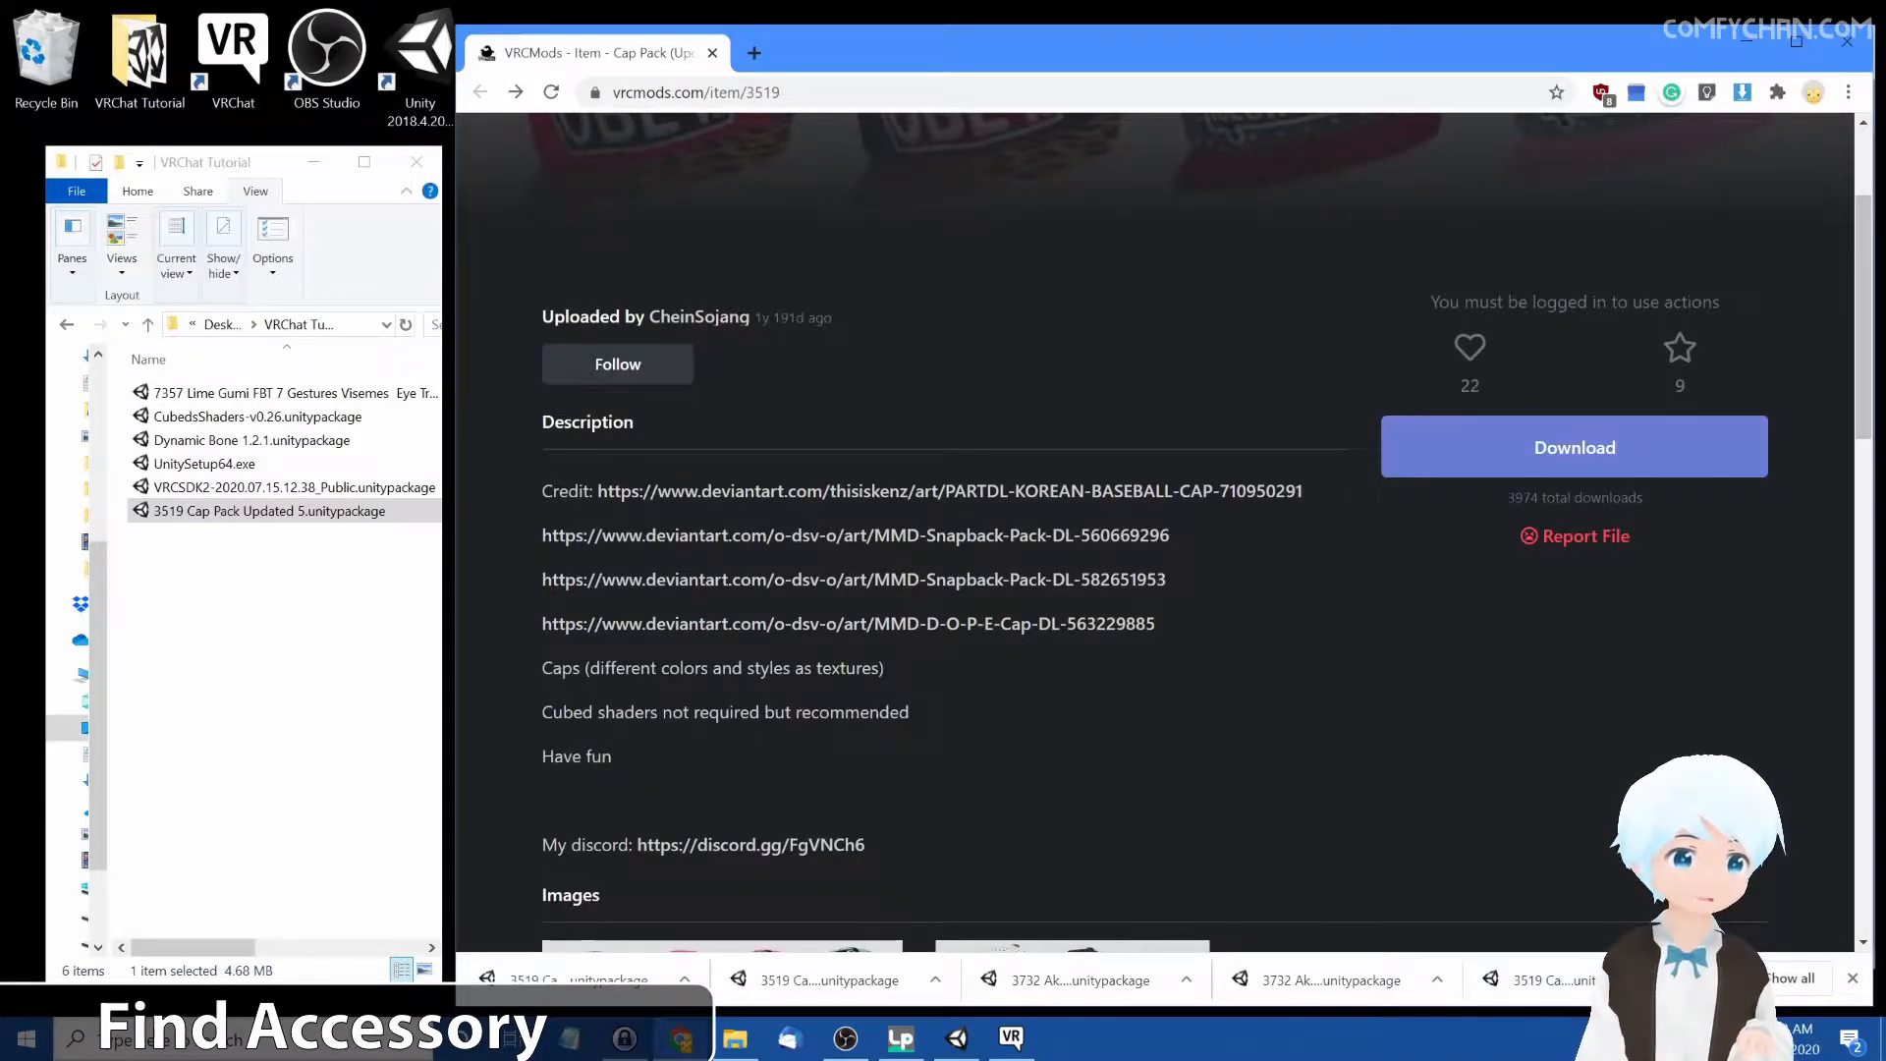
drag(552, 698, 949, 709)
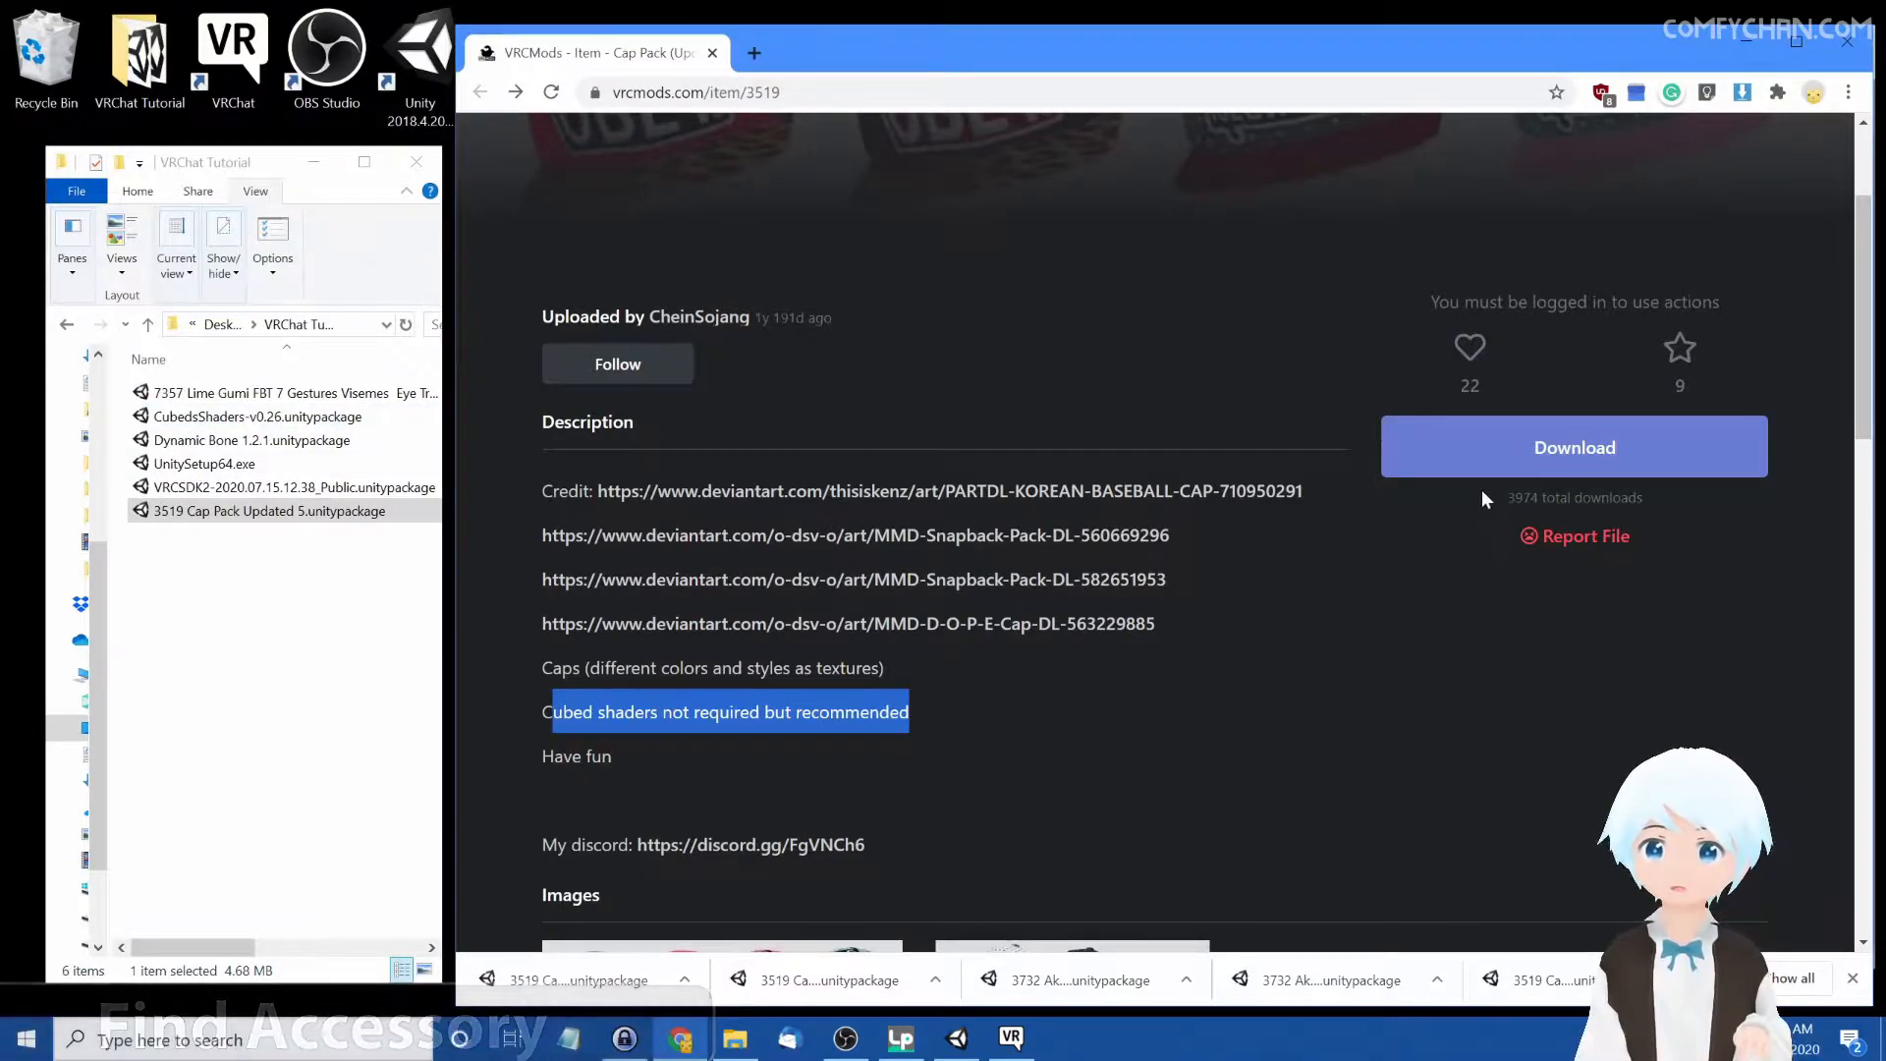
Download the Cap Pack Unity package from VRCMods
click(1481, 464)
click(1167, 601)
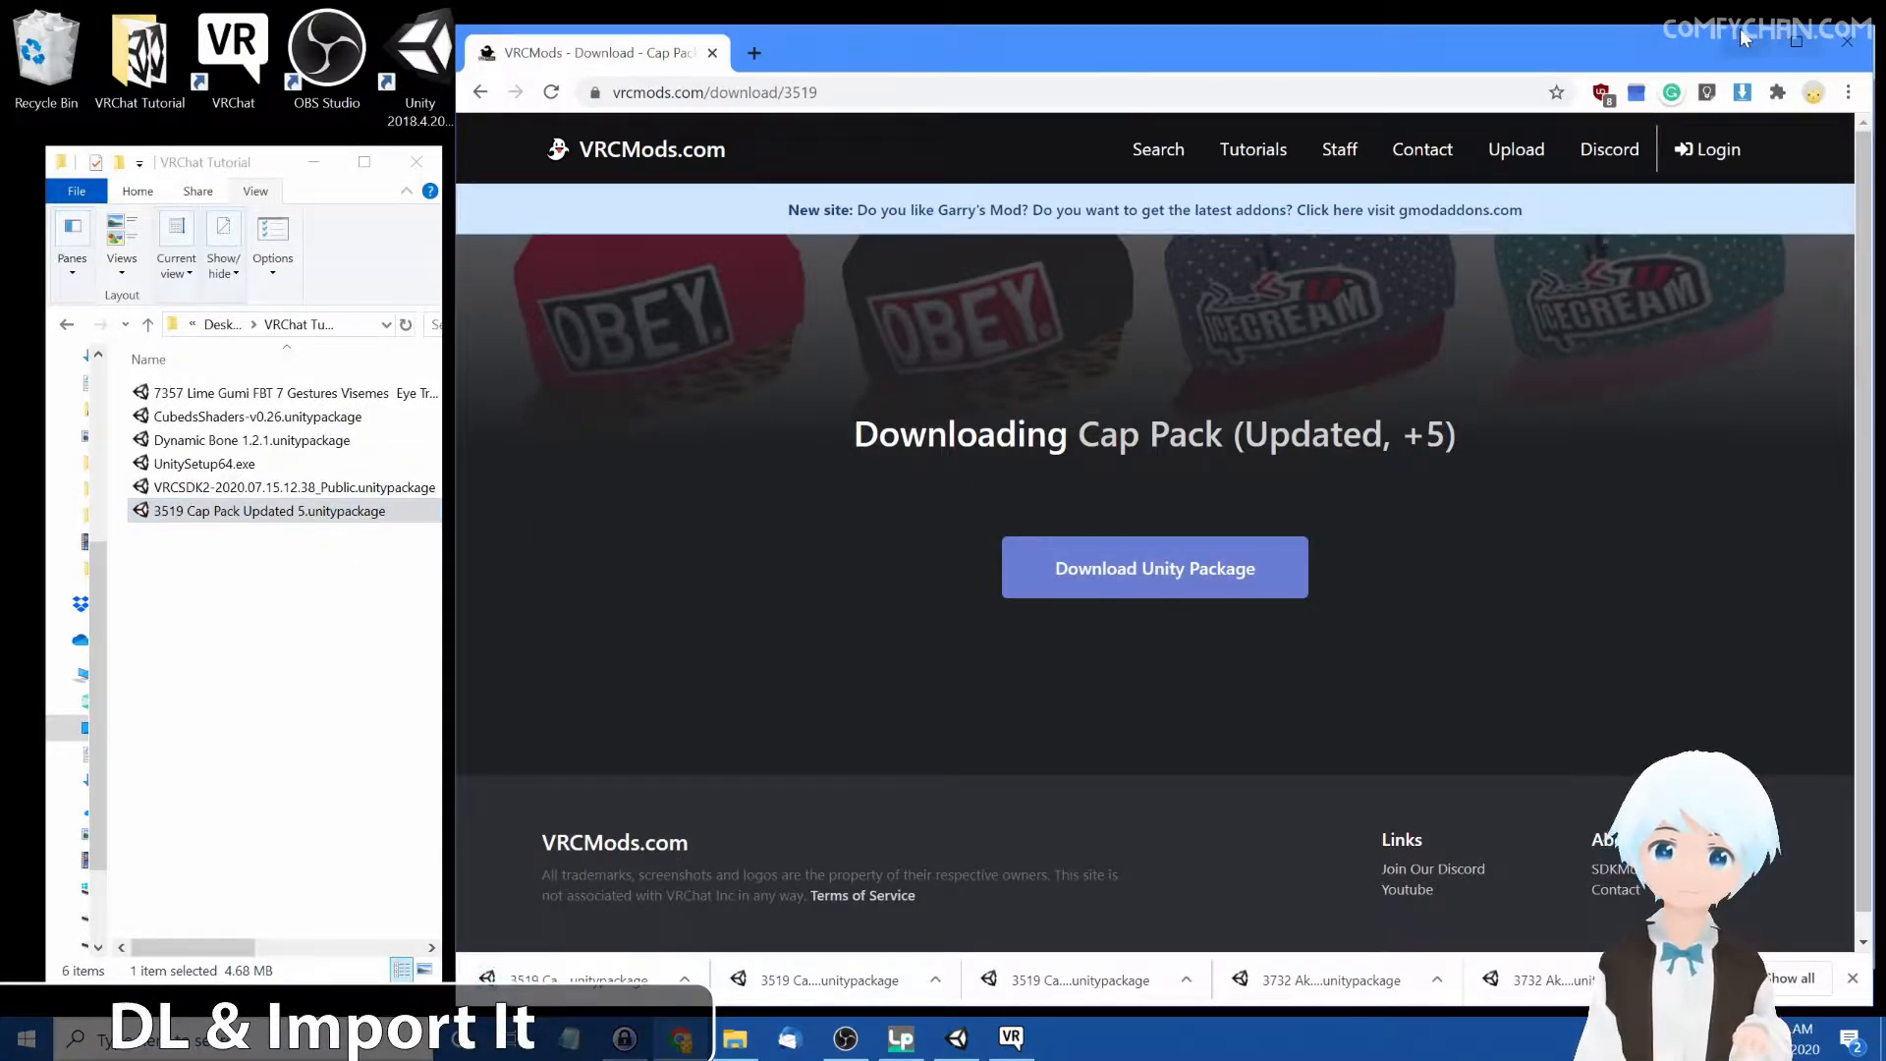
click(1746, 39)
Import the 3519 Cap Pack Updated 5 package into the project, excluding the Cubed's Unity Shaders folder
drag(285, 510, 536, 775)
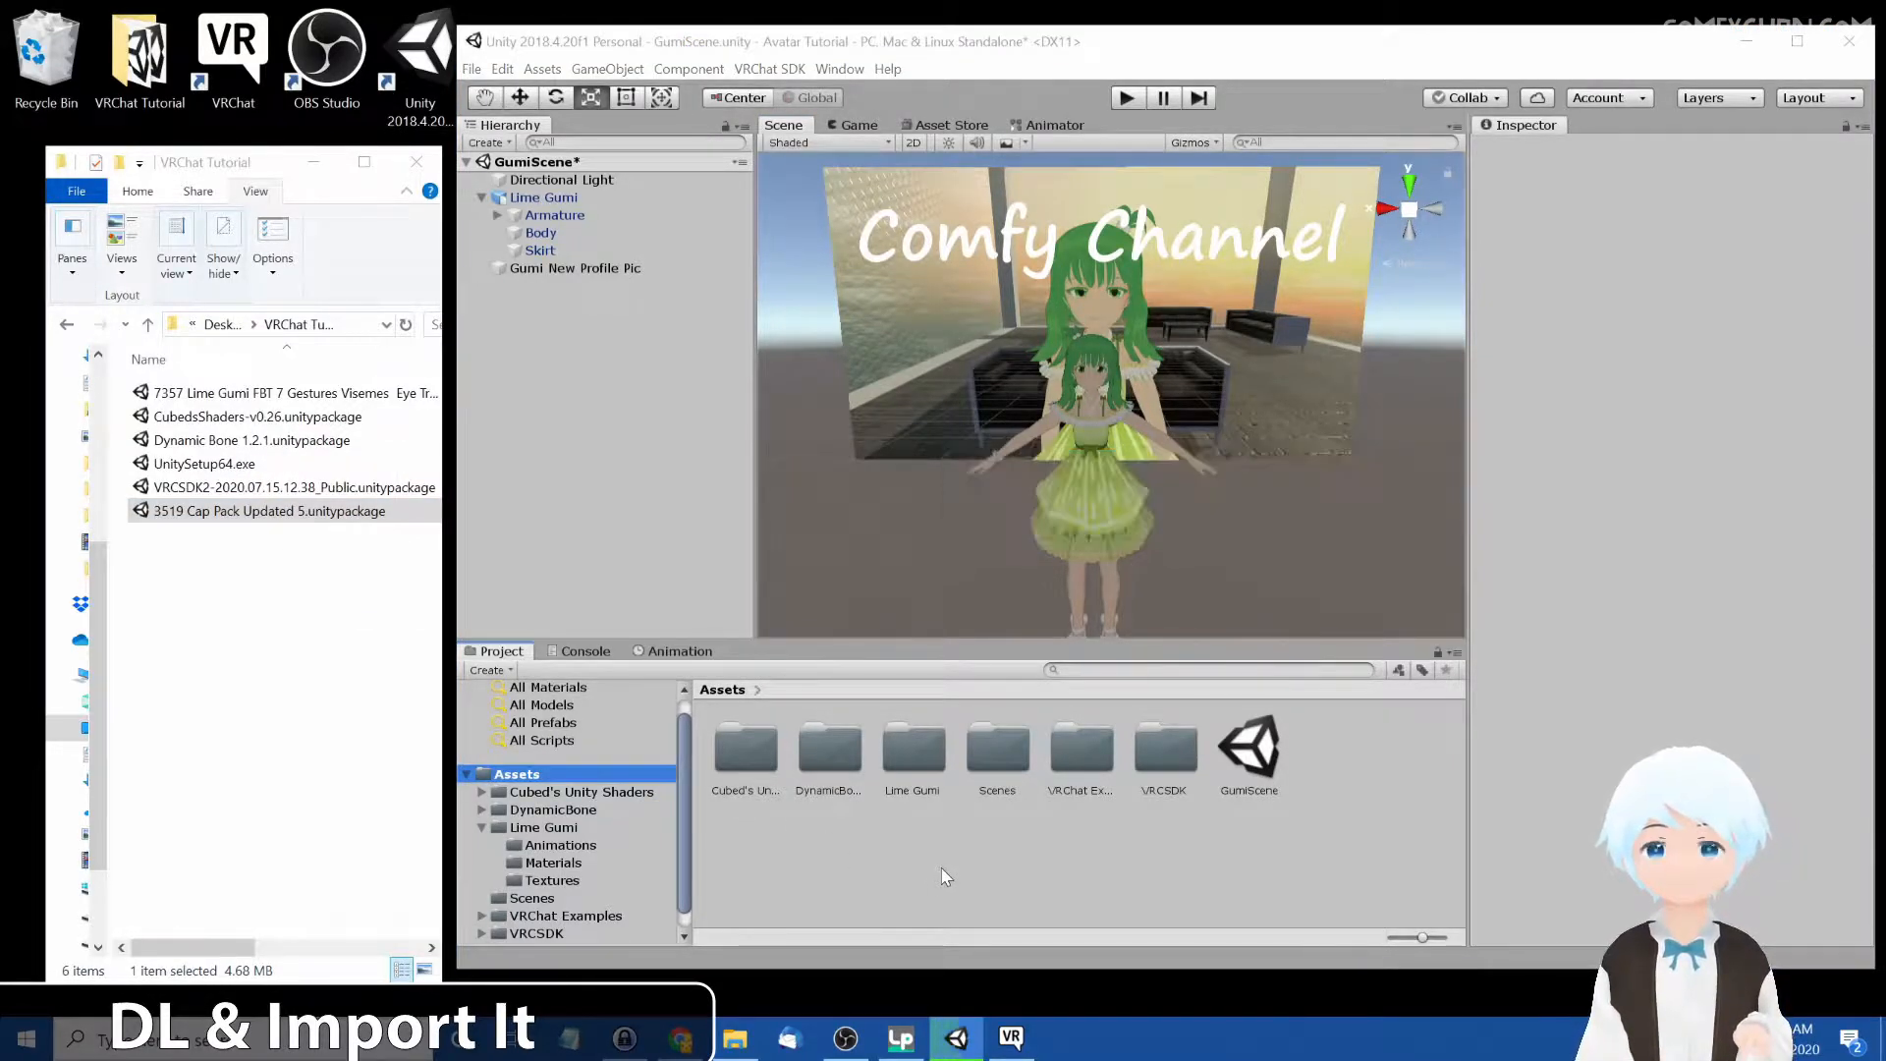
drag(855, 392, 860, 609)
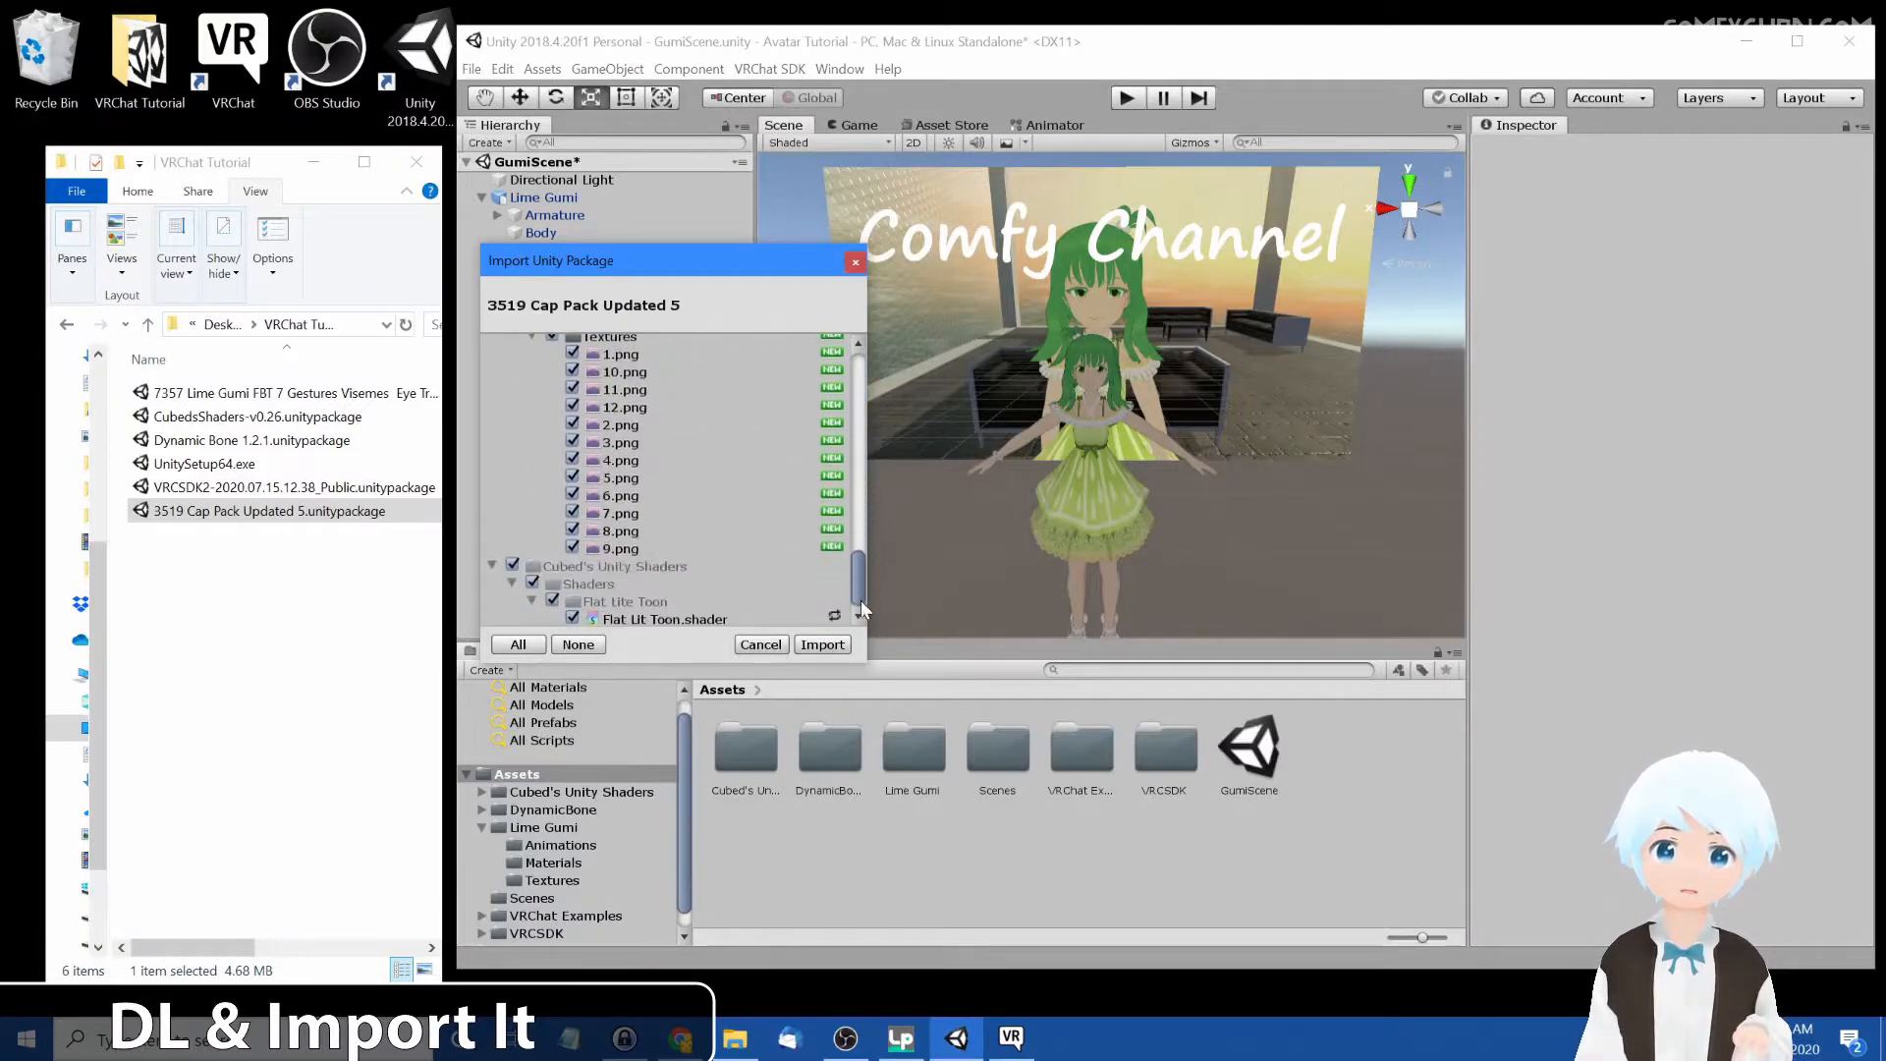
click(512, 565)
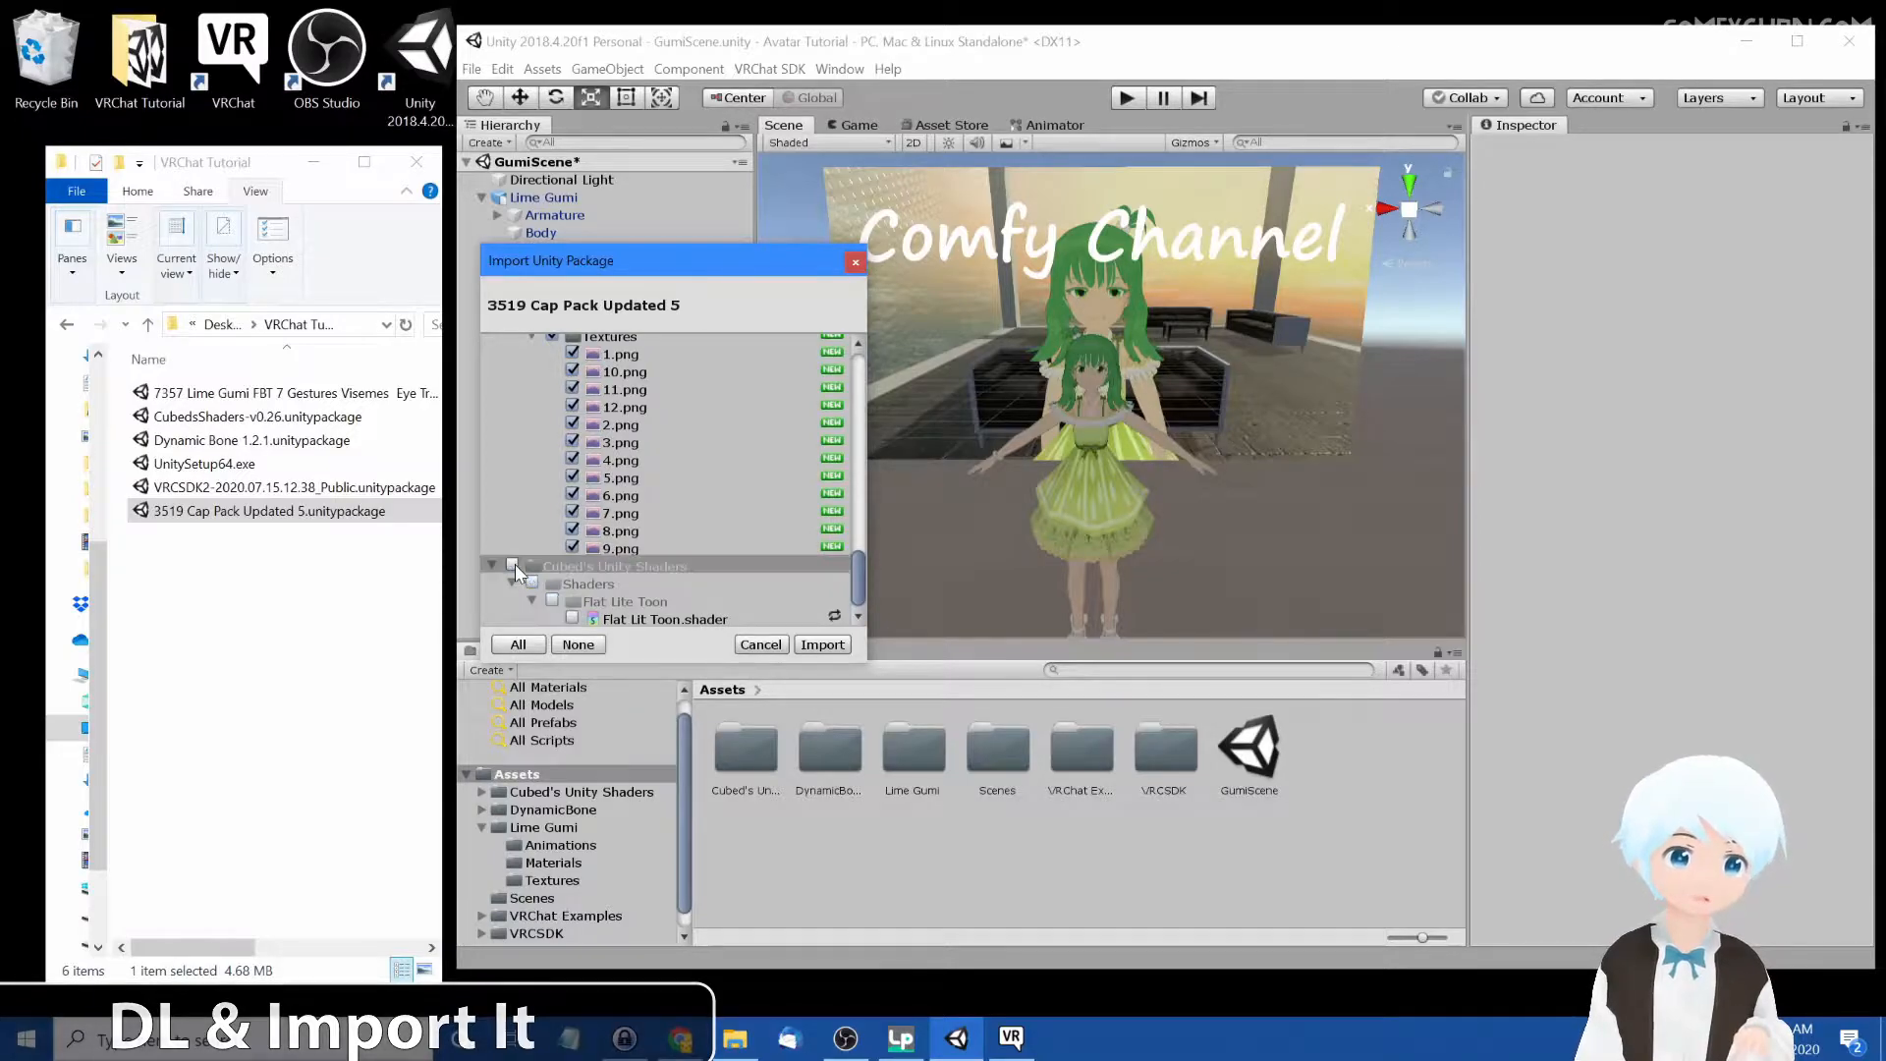
click(823, 644)
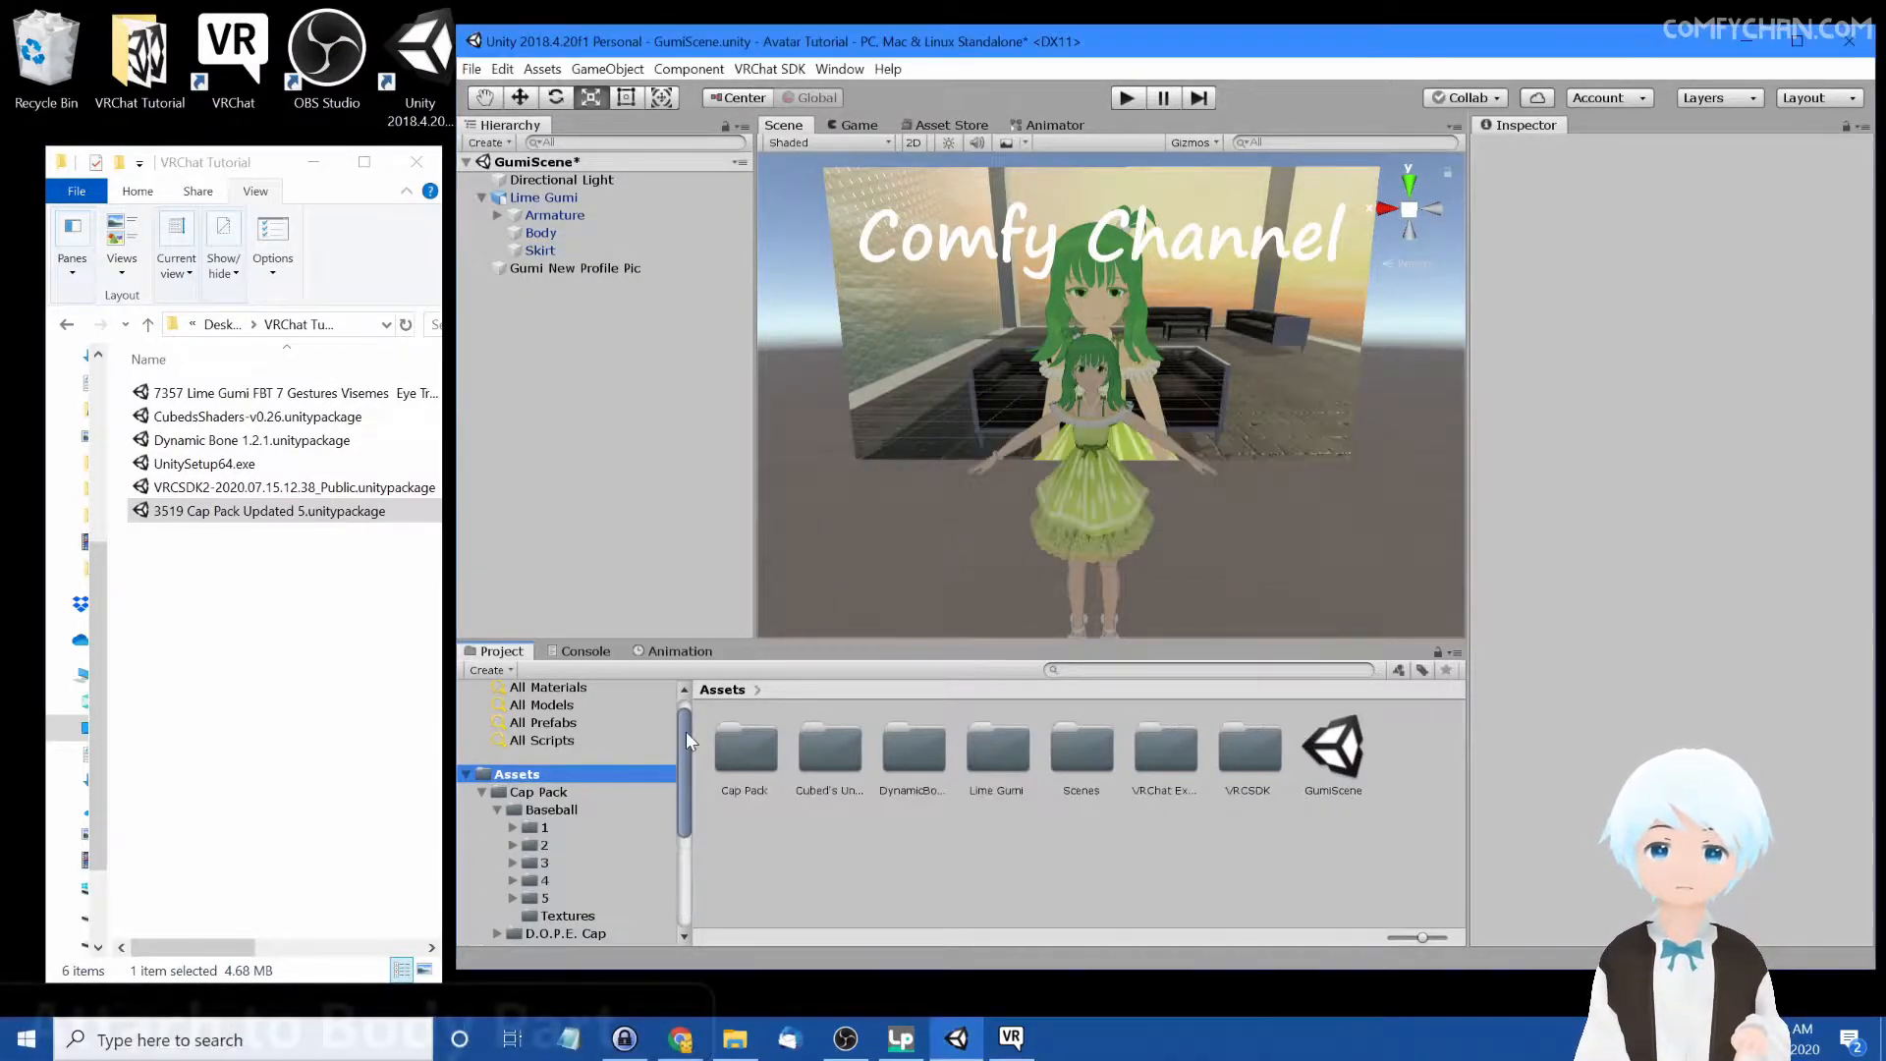
Browse the Cap Pack's Baseball variant folders 1 through 5
click(540, 828)
click(544, 842)
click(542, 863)
click(542, 880)
click(542, 899)
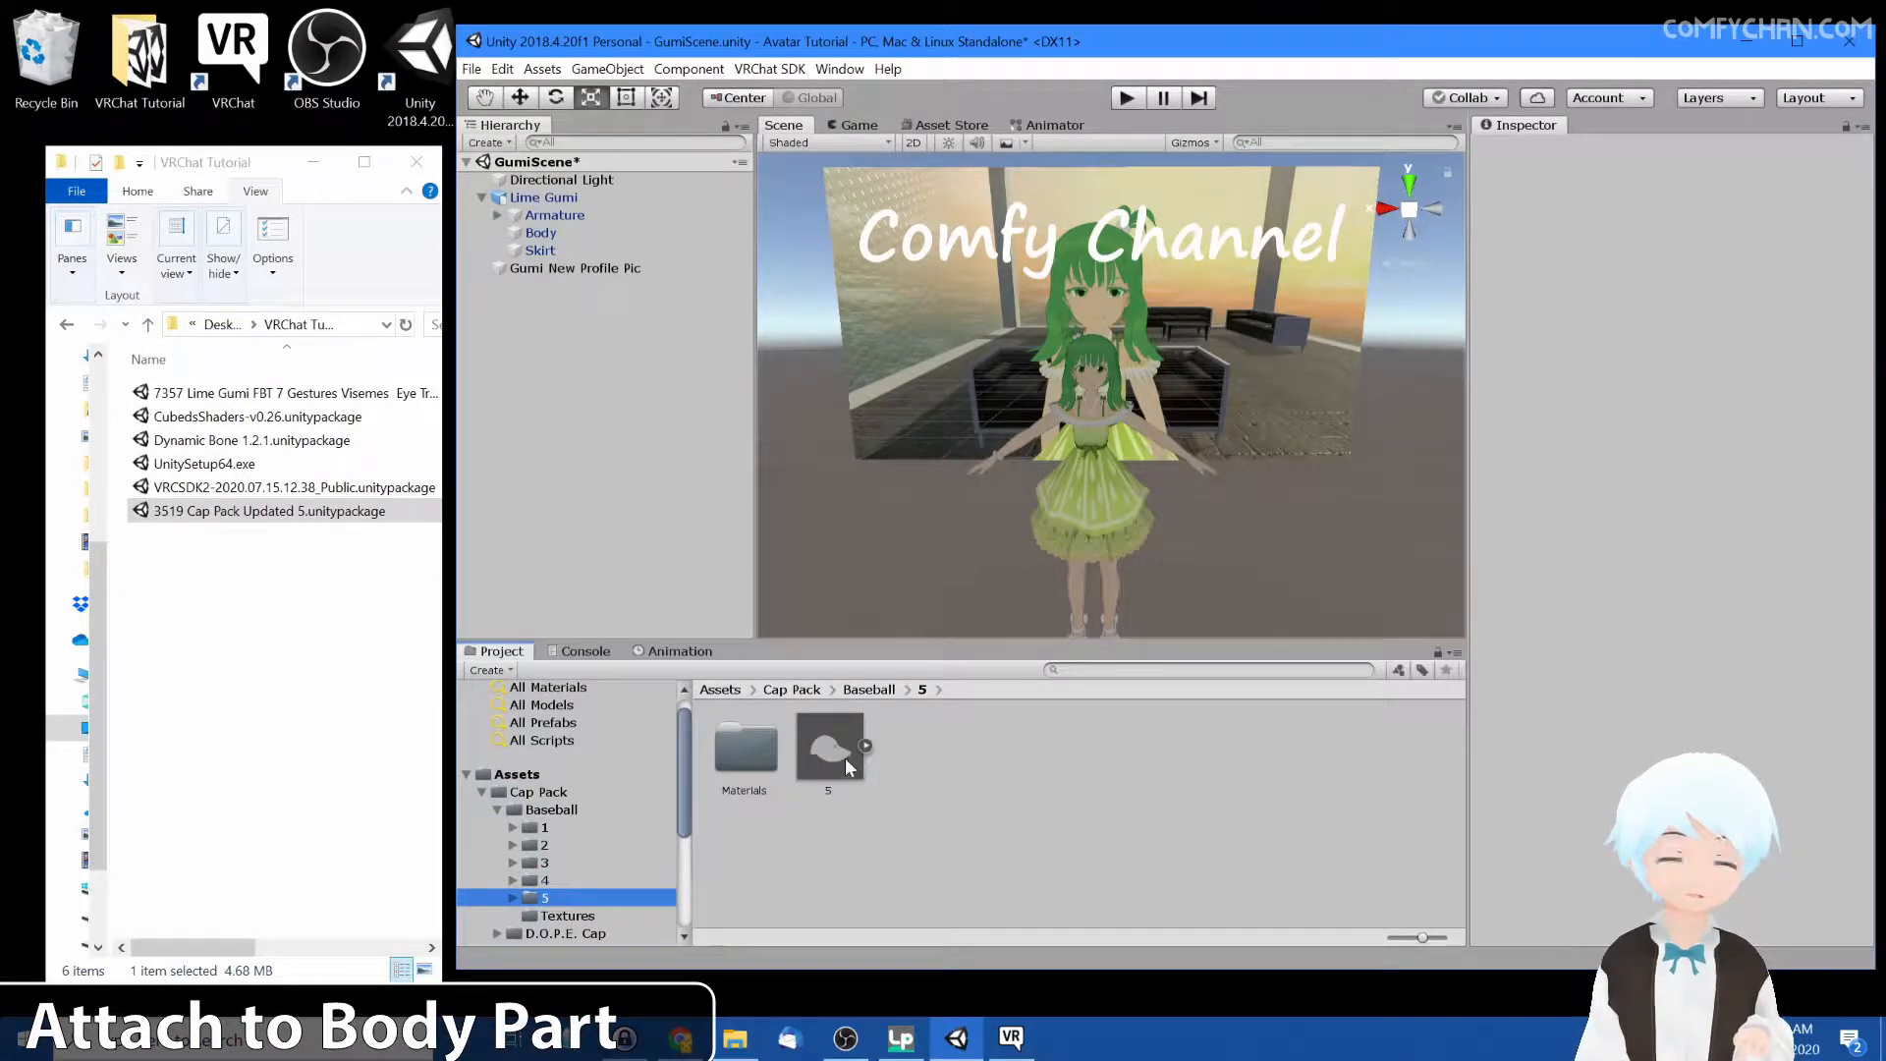
Add the cap model 5 as a child of the Lime Gumi avatar's Head bone
drag(840, 733, 1131, 500)
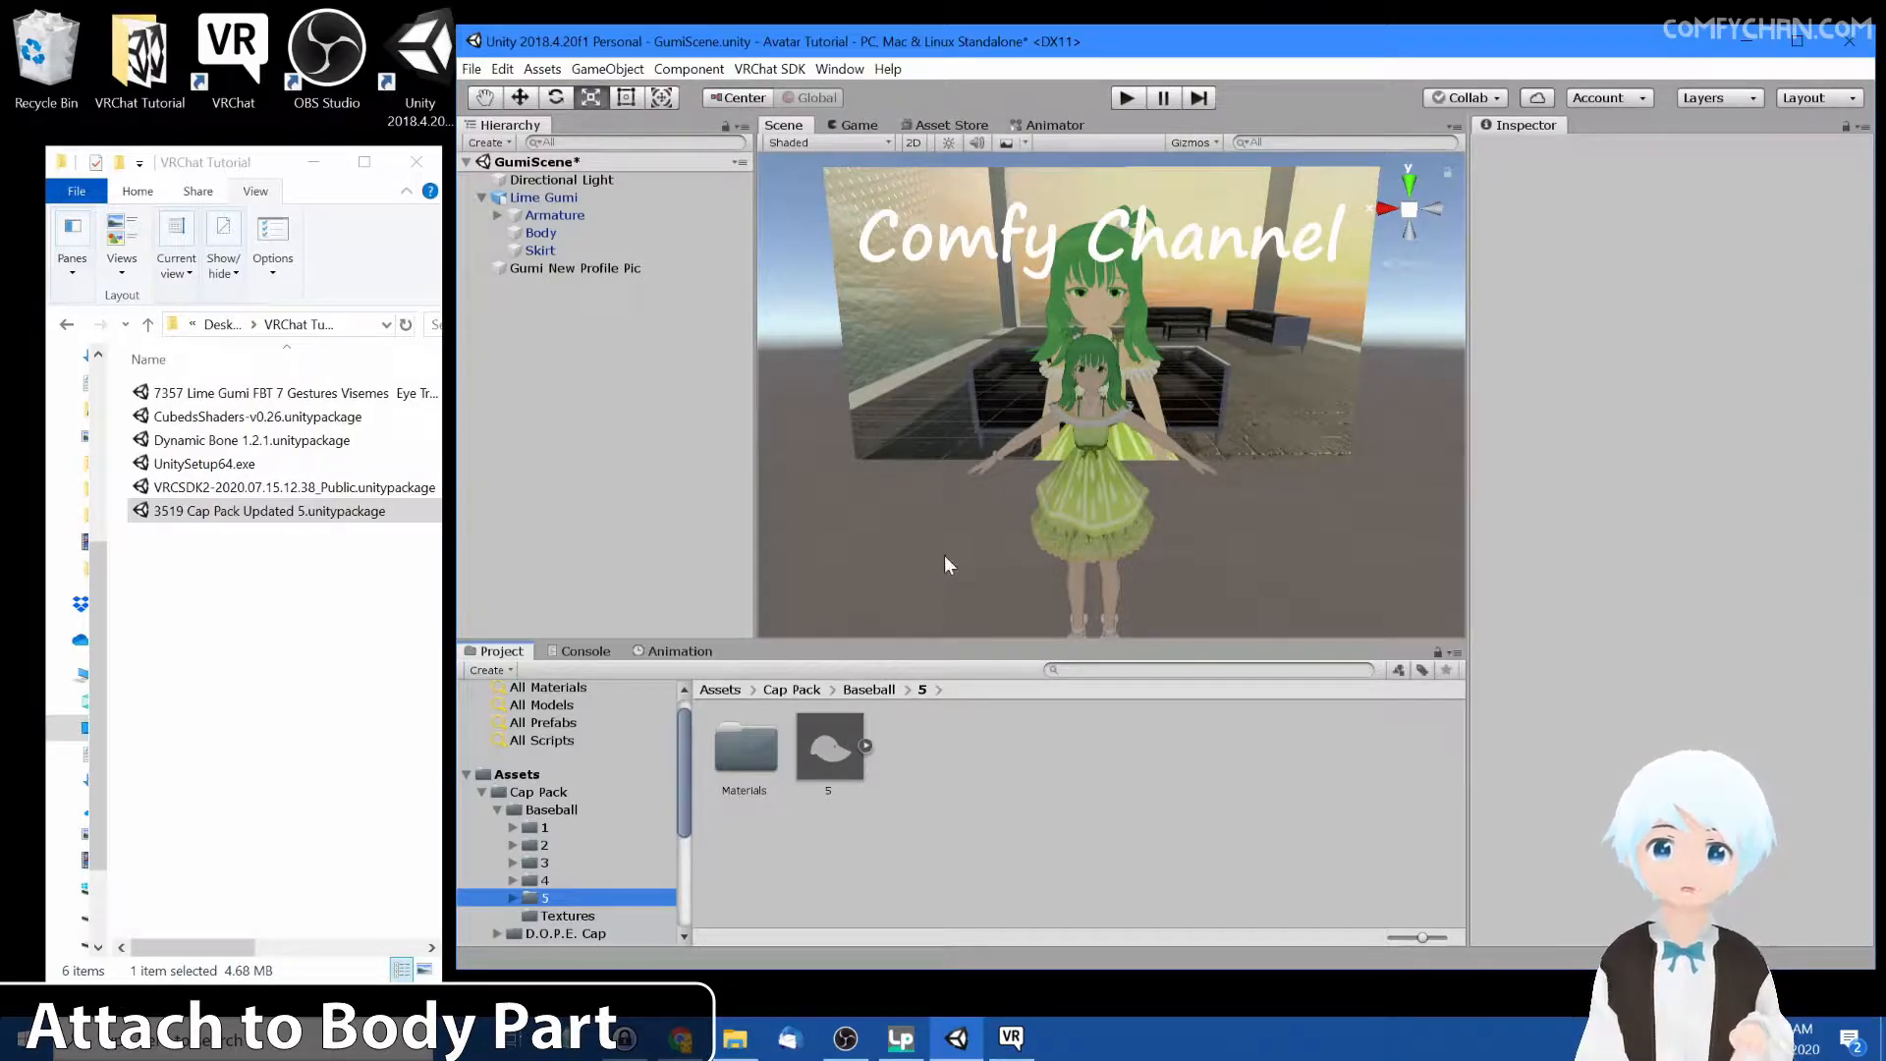
alt+click(498, 215)
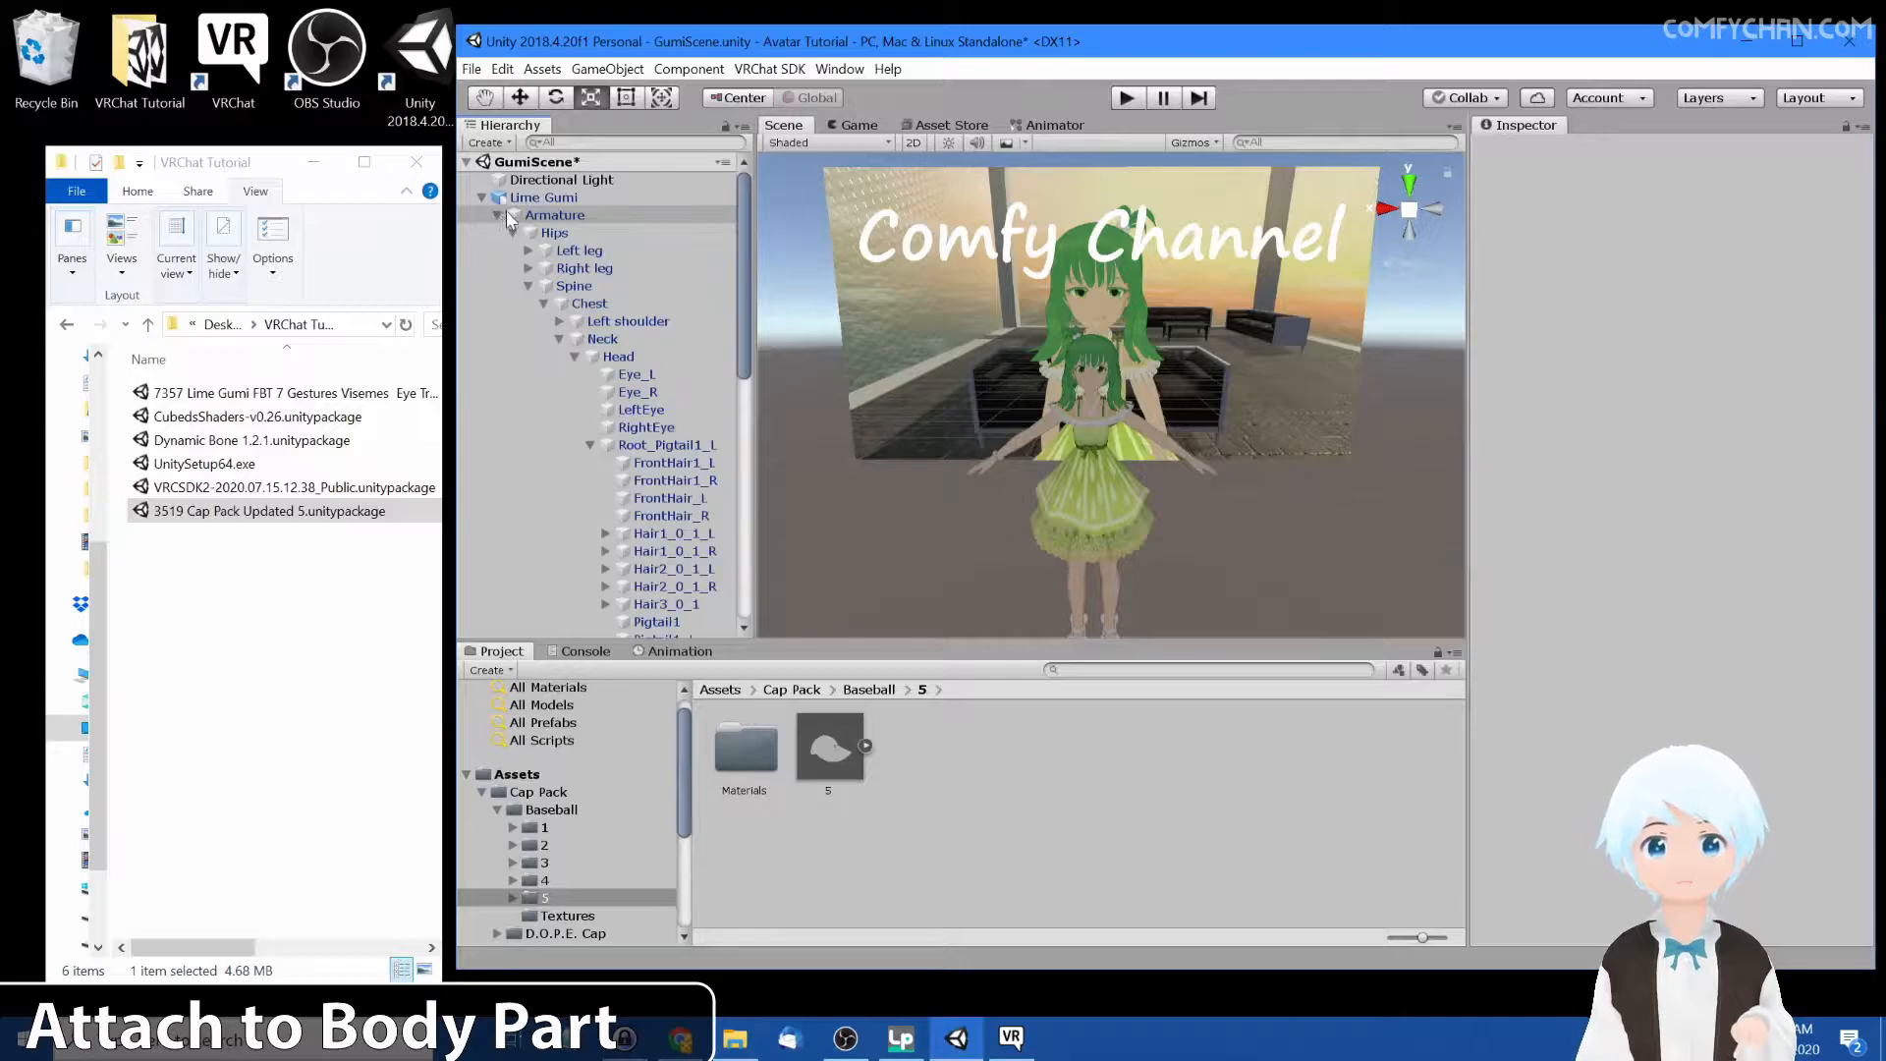
click(535, 210)
click(533, 200)
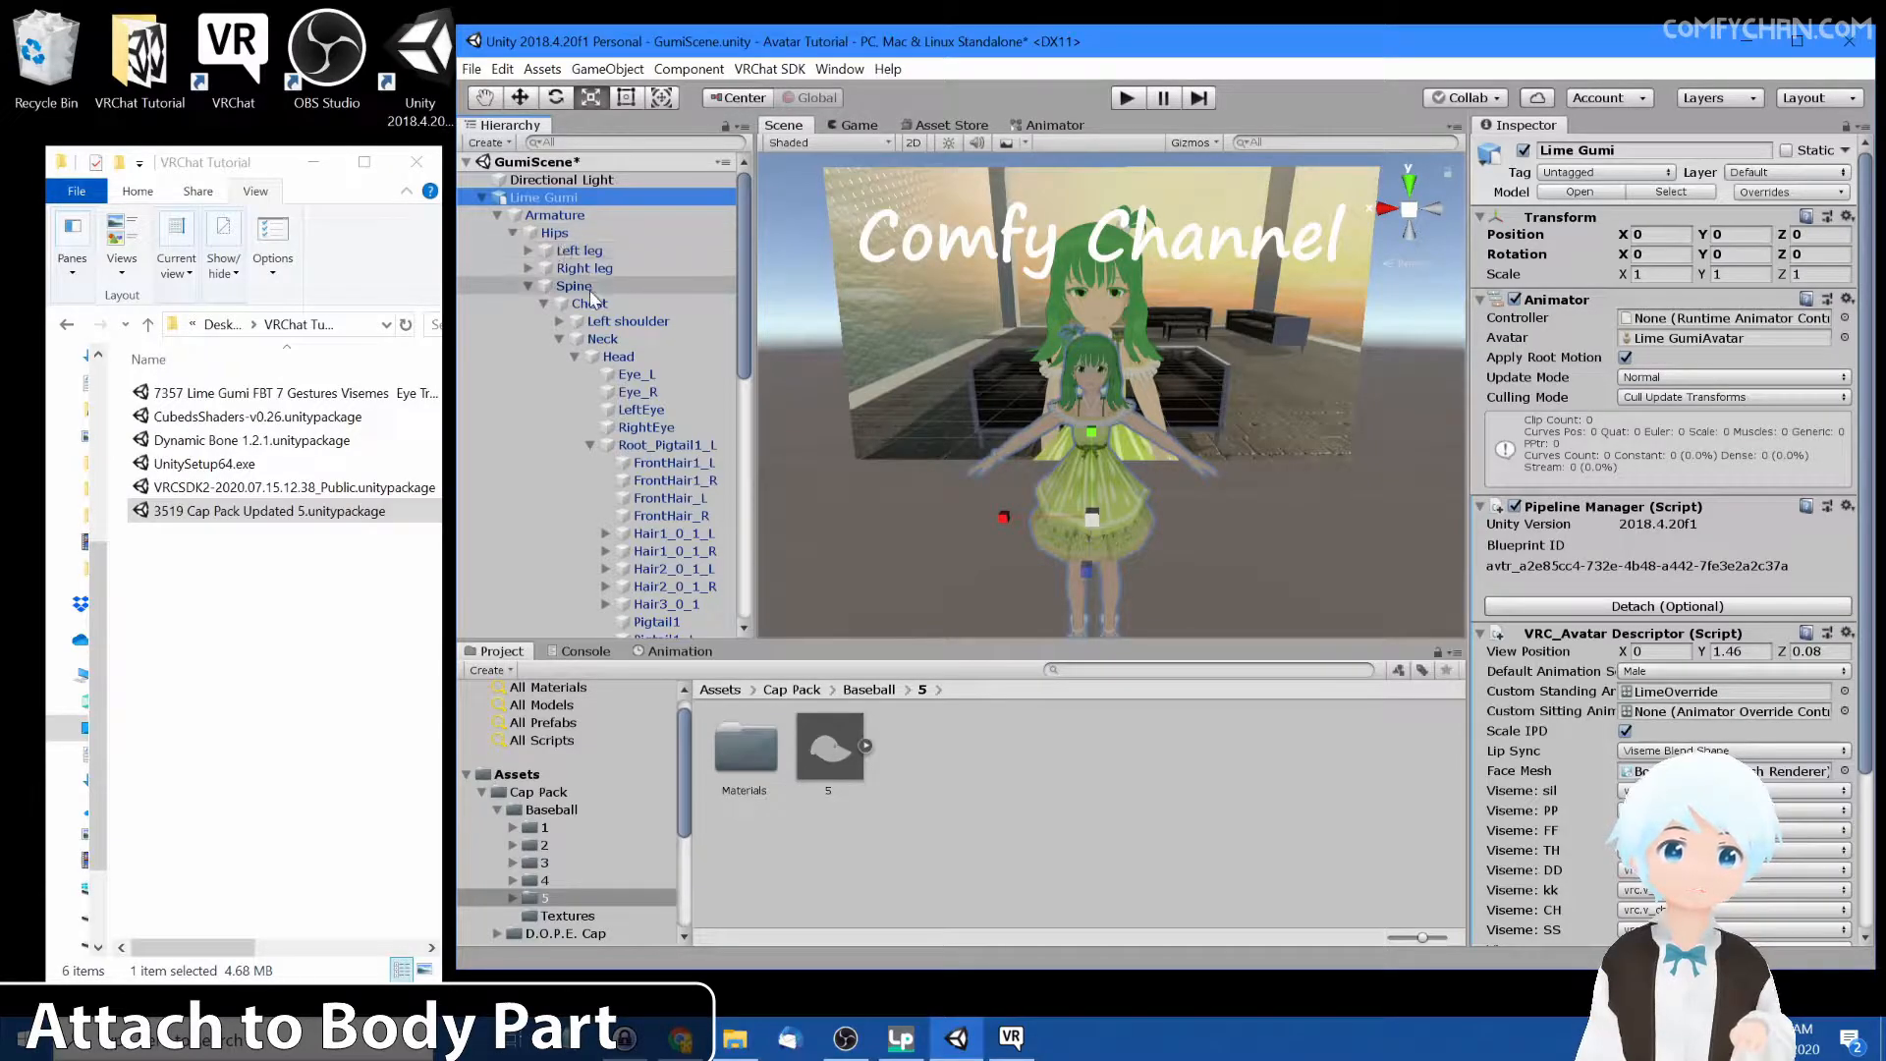
click(617, 355)
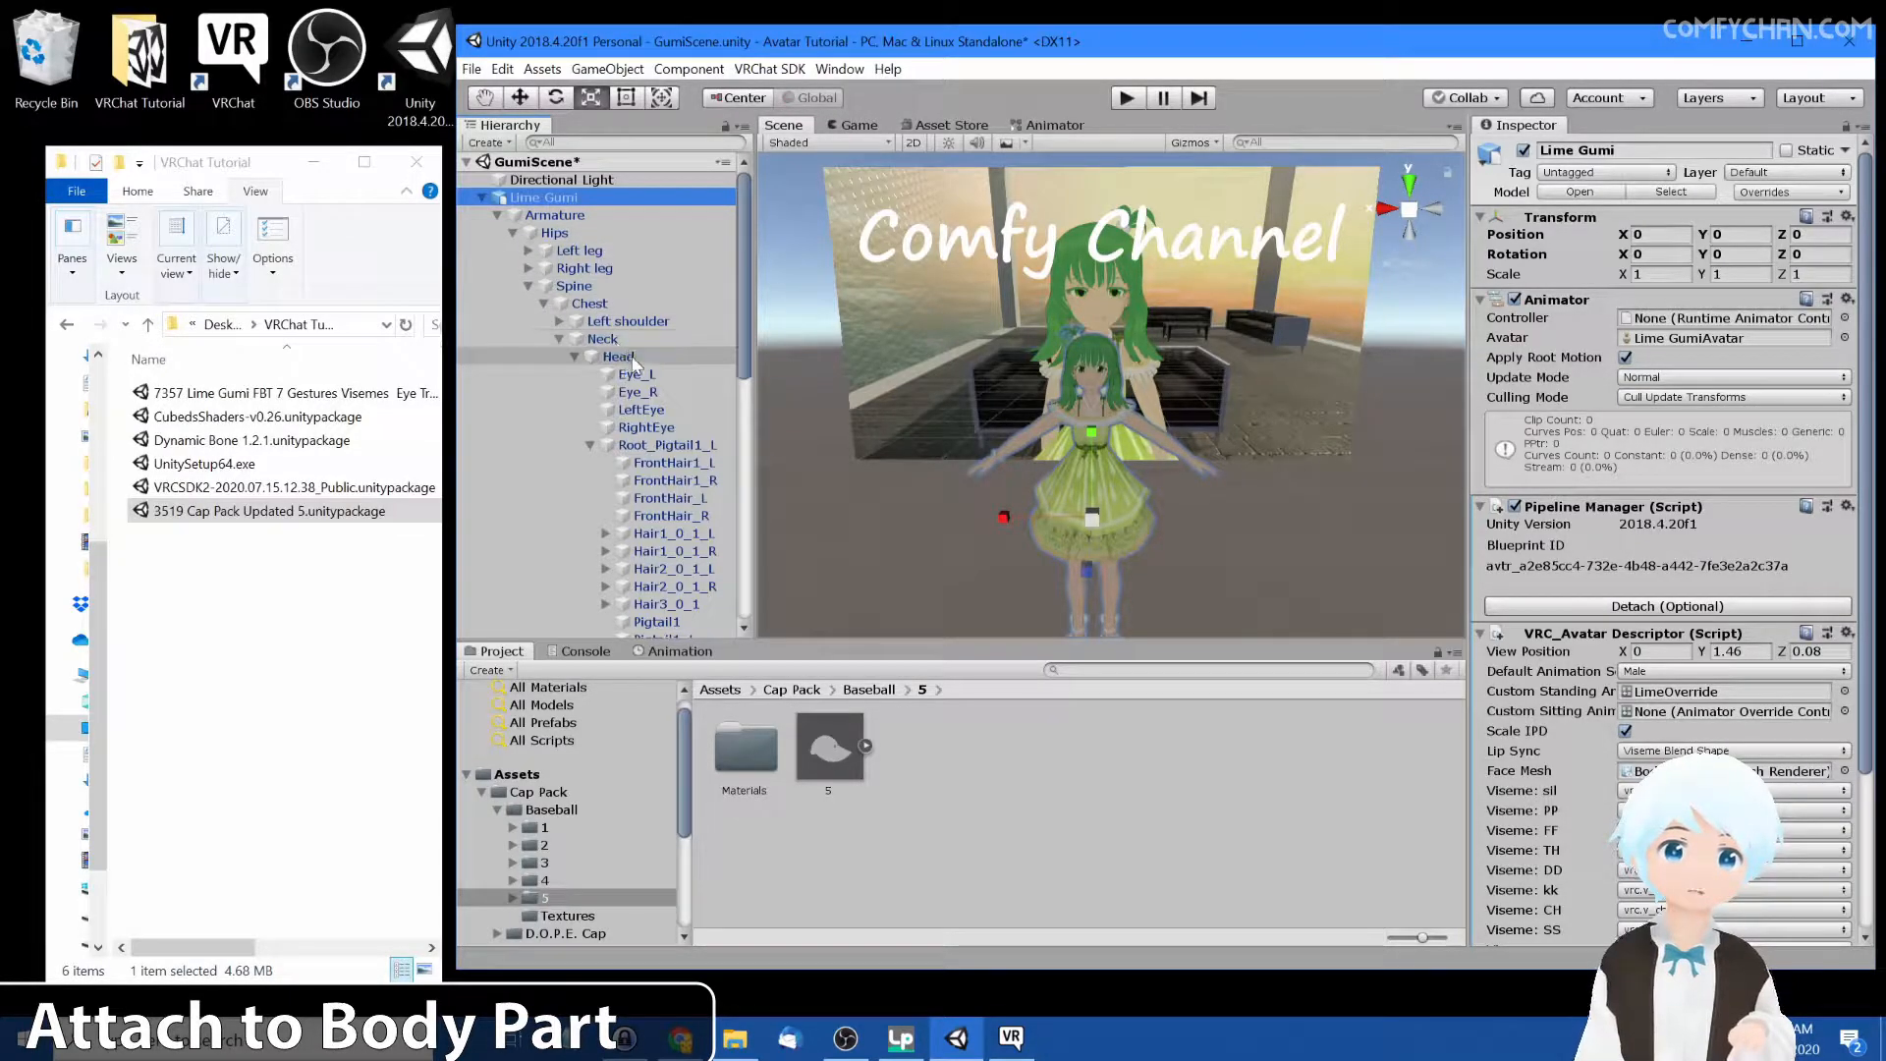
click(591, 445)
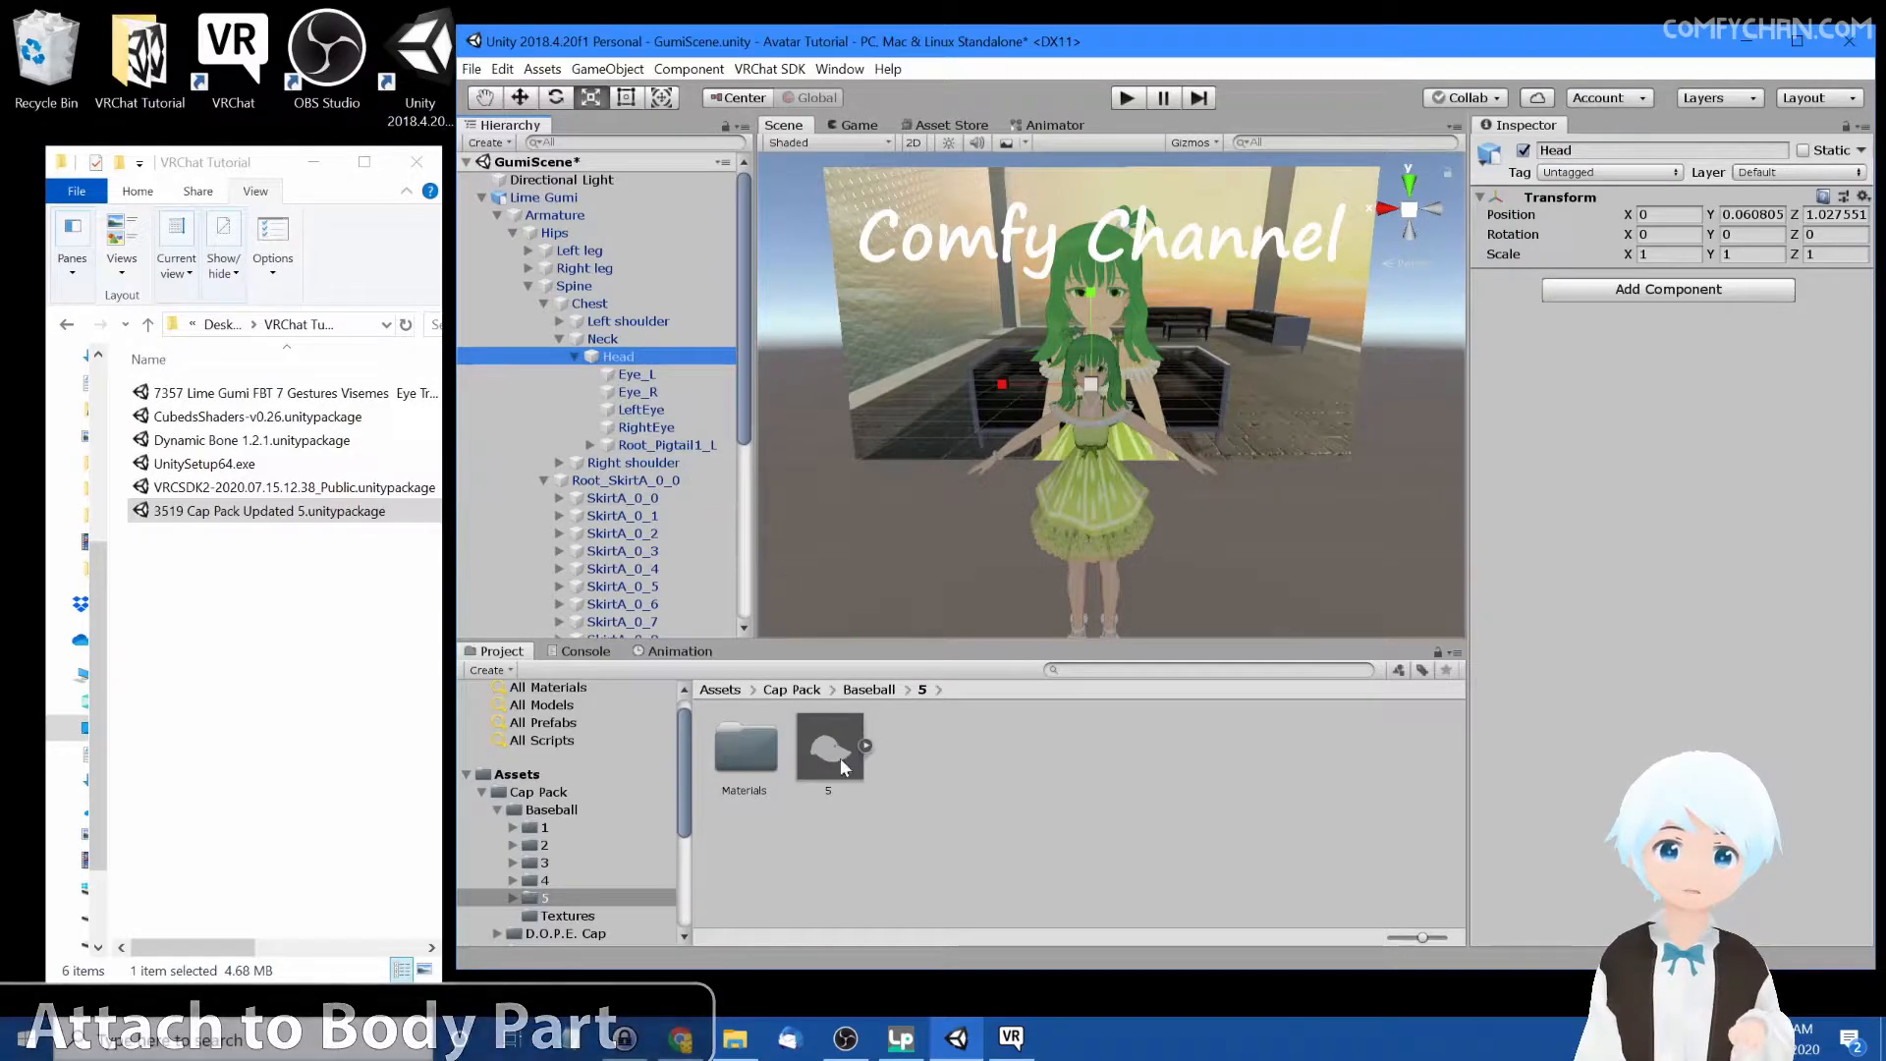
drag(840, 757, 697, 456)
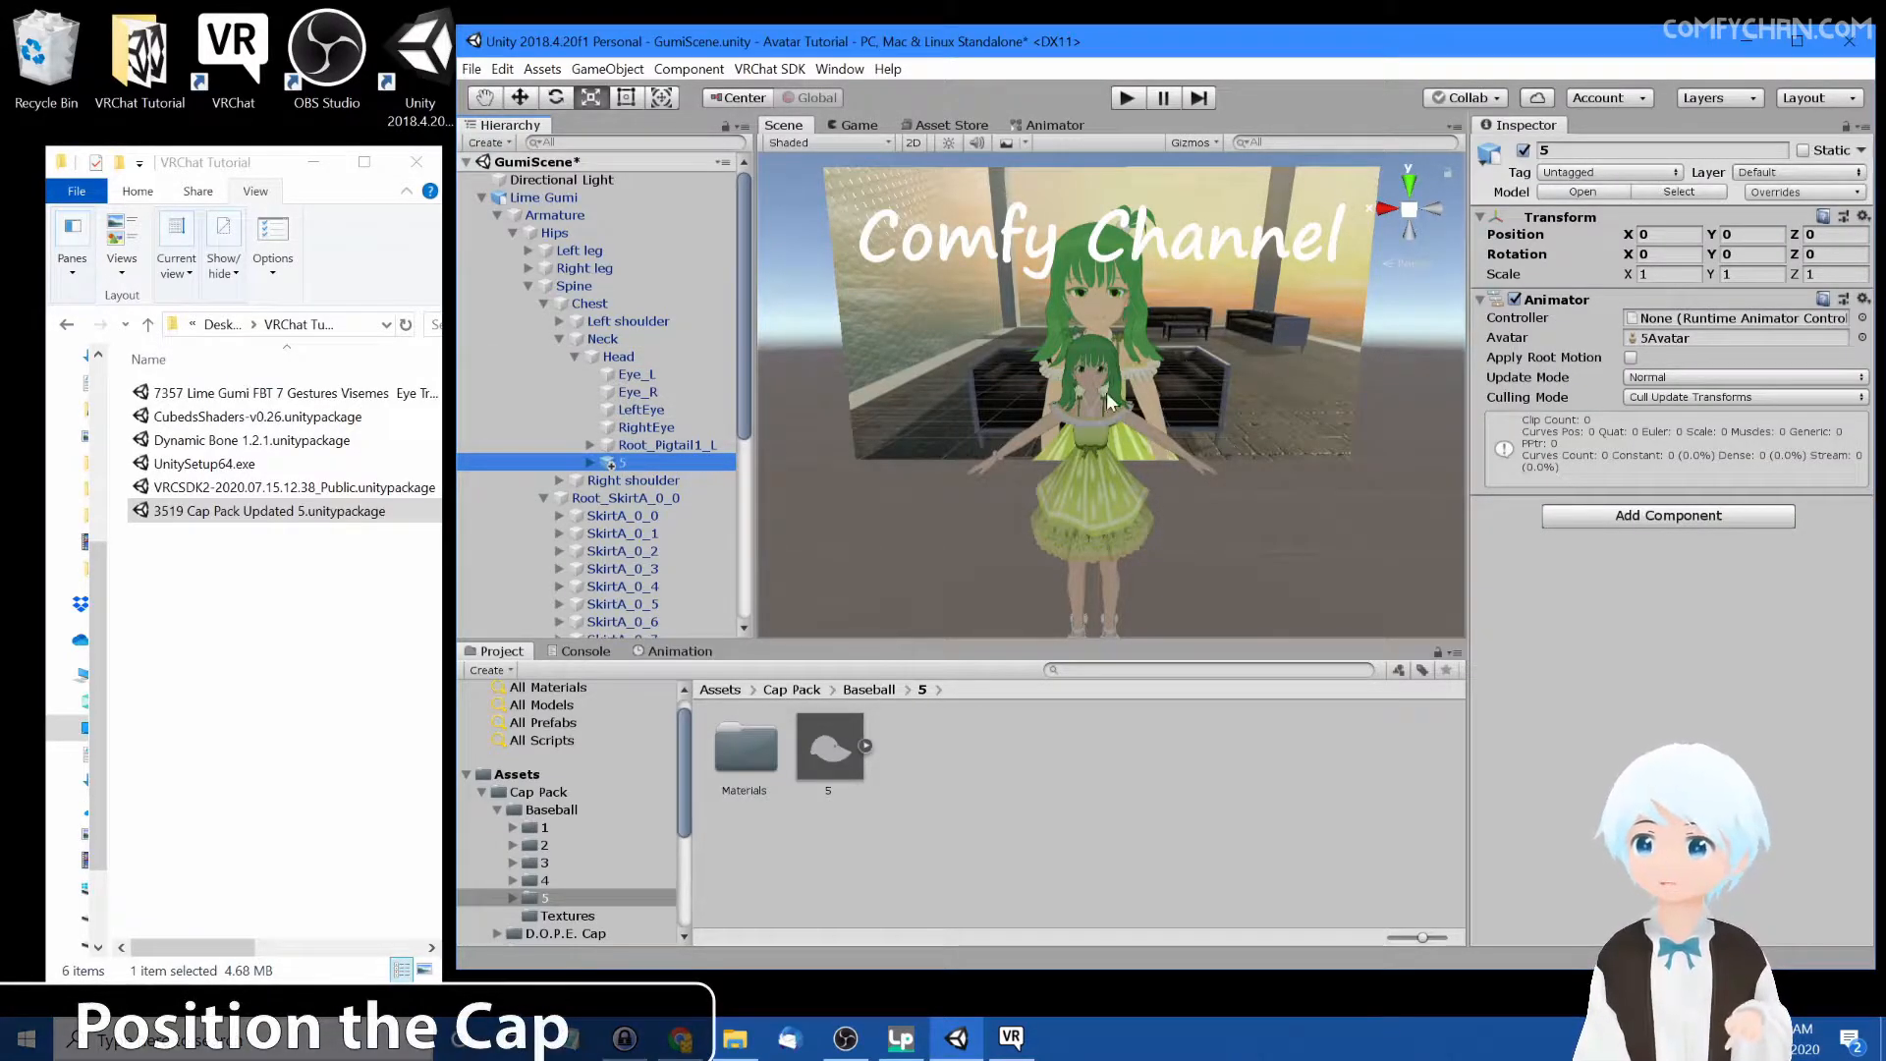
Move the cap down onto the avatar's head, to a Y position of about -1.35
scroll(1177, 312, down, 2)
scroll(1177, 312, down, 2)
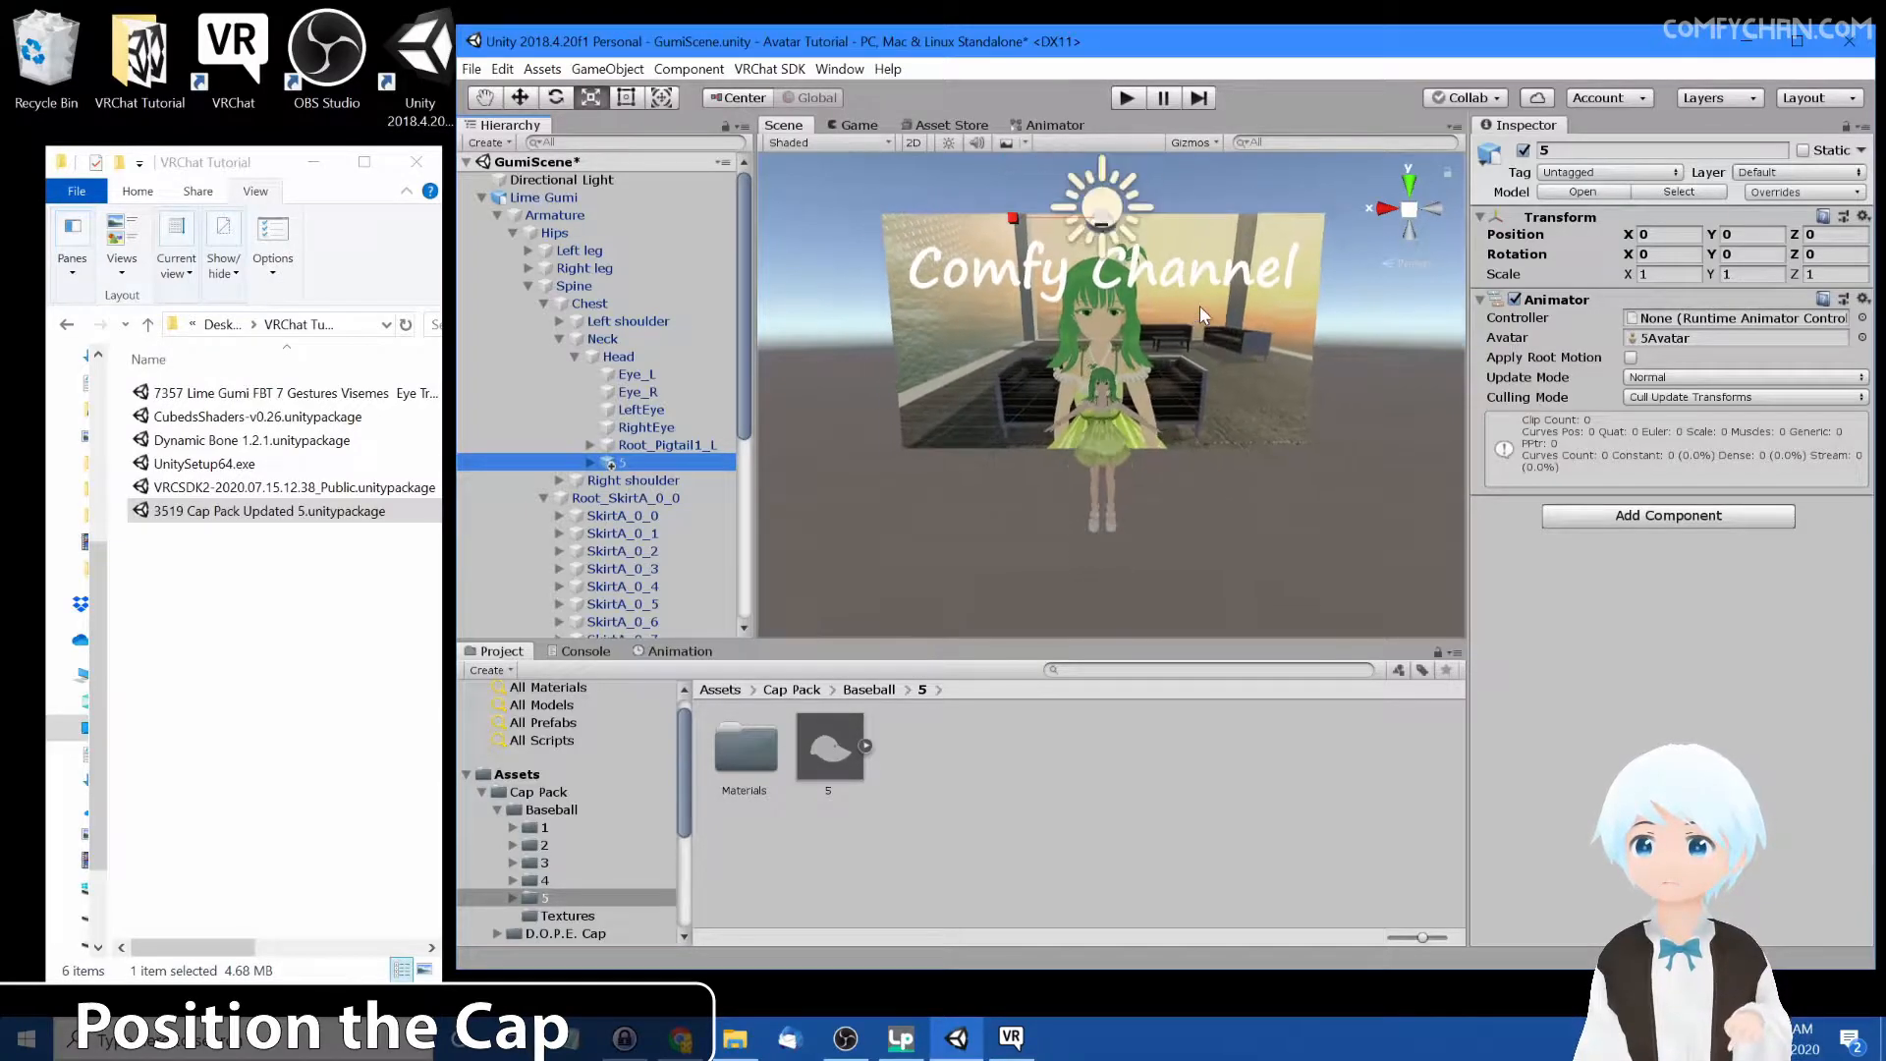
key(q)
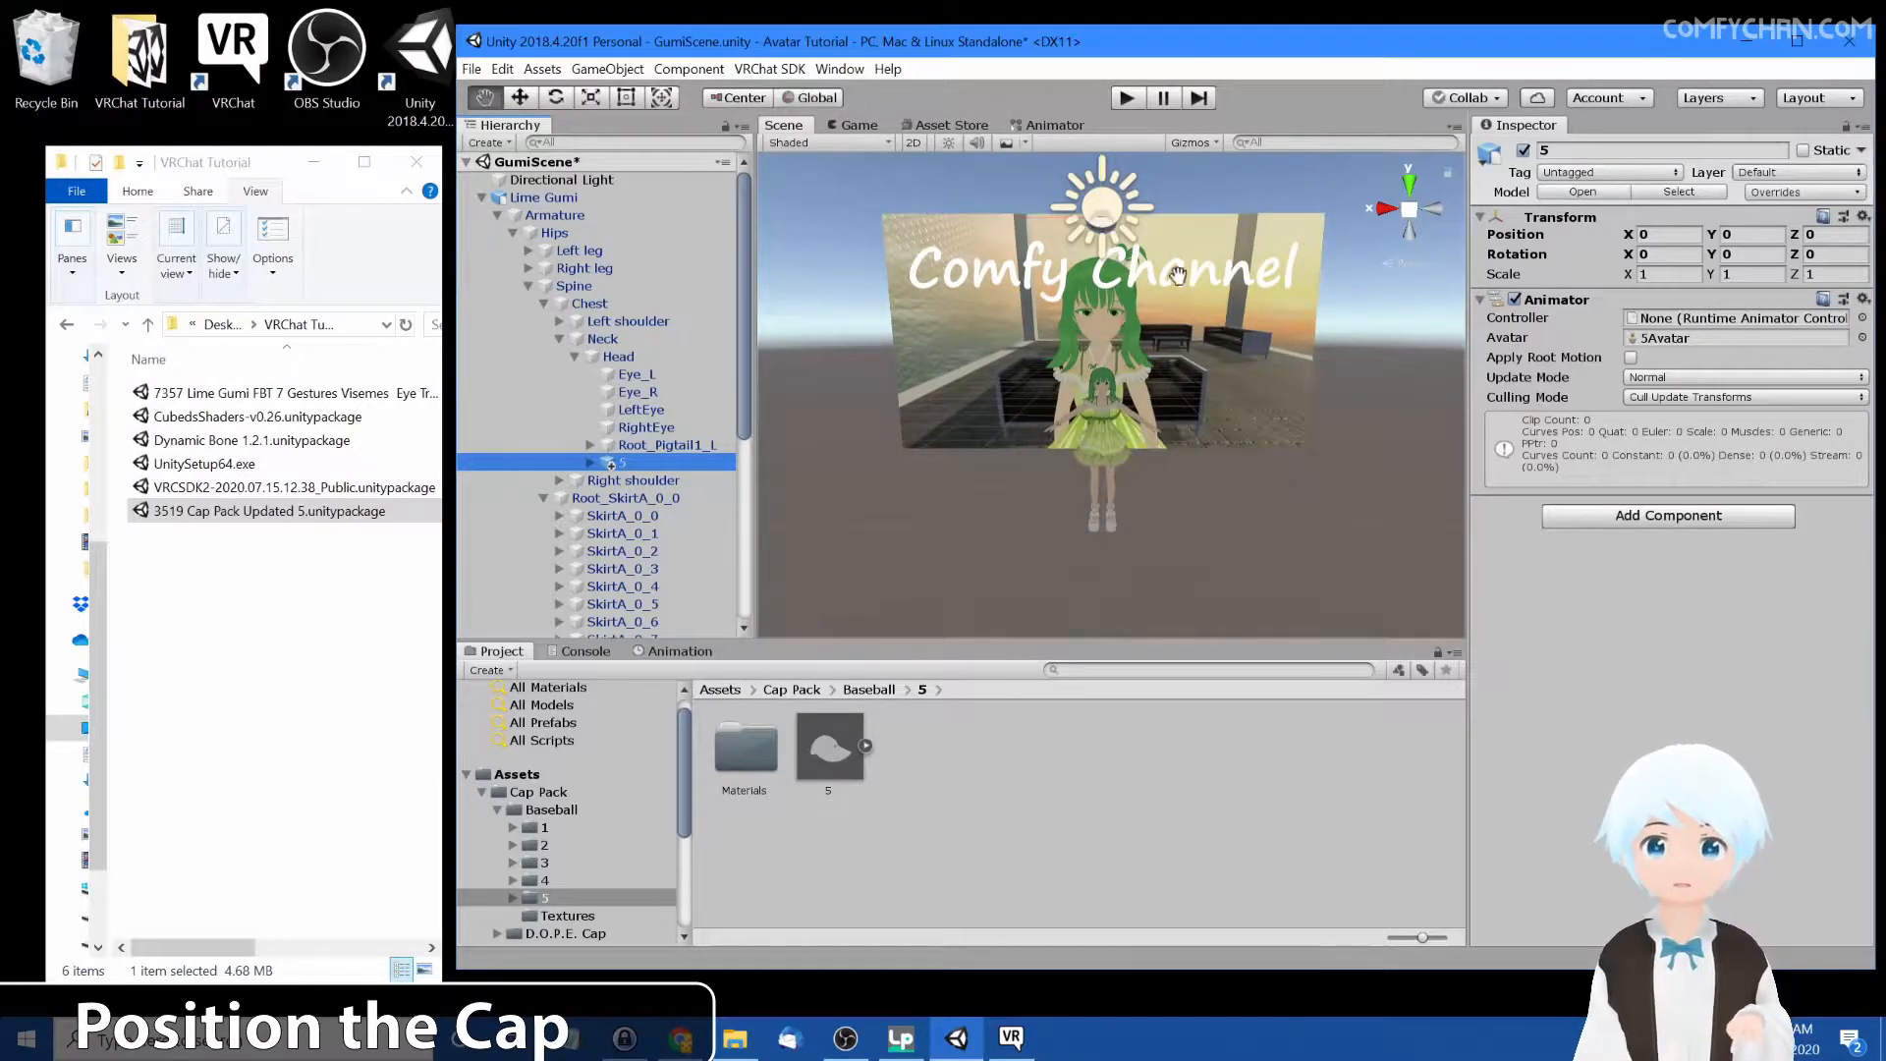
click(1098, 215)
click(625, 463)
click(633, 448)
drag(634, 452, 639, 465)
key(w)
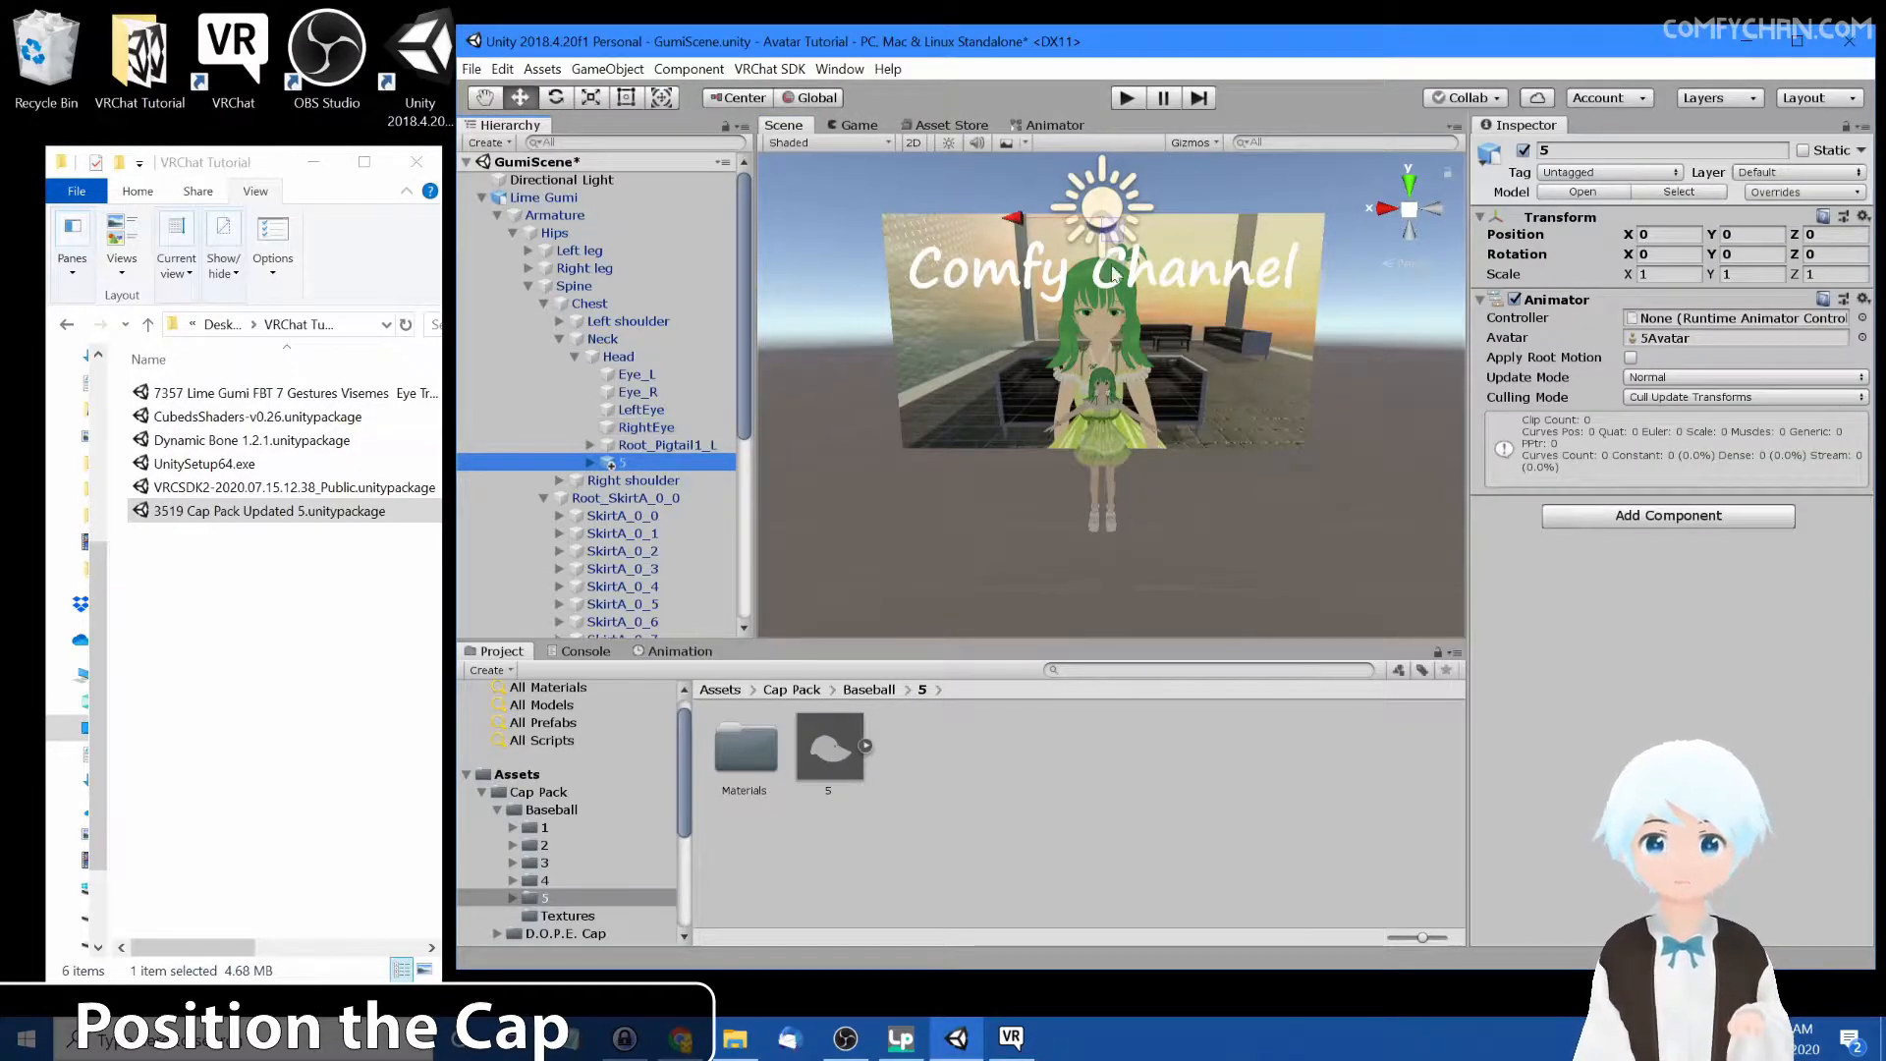
right_drag(1159, 219, 1091, 325)
middle_drag(1320, 280, 1178, 465)
drag(962, 203, 1006, 369)
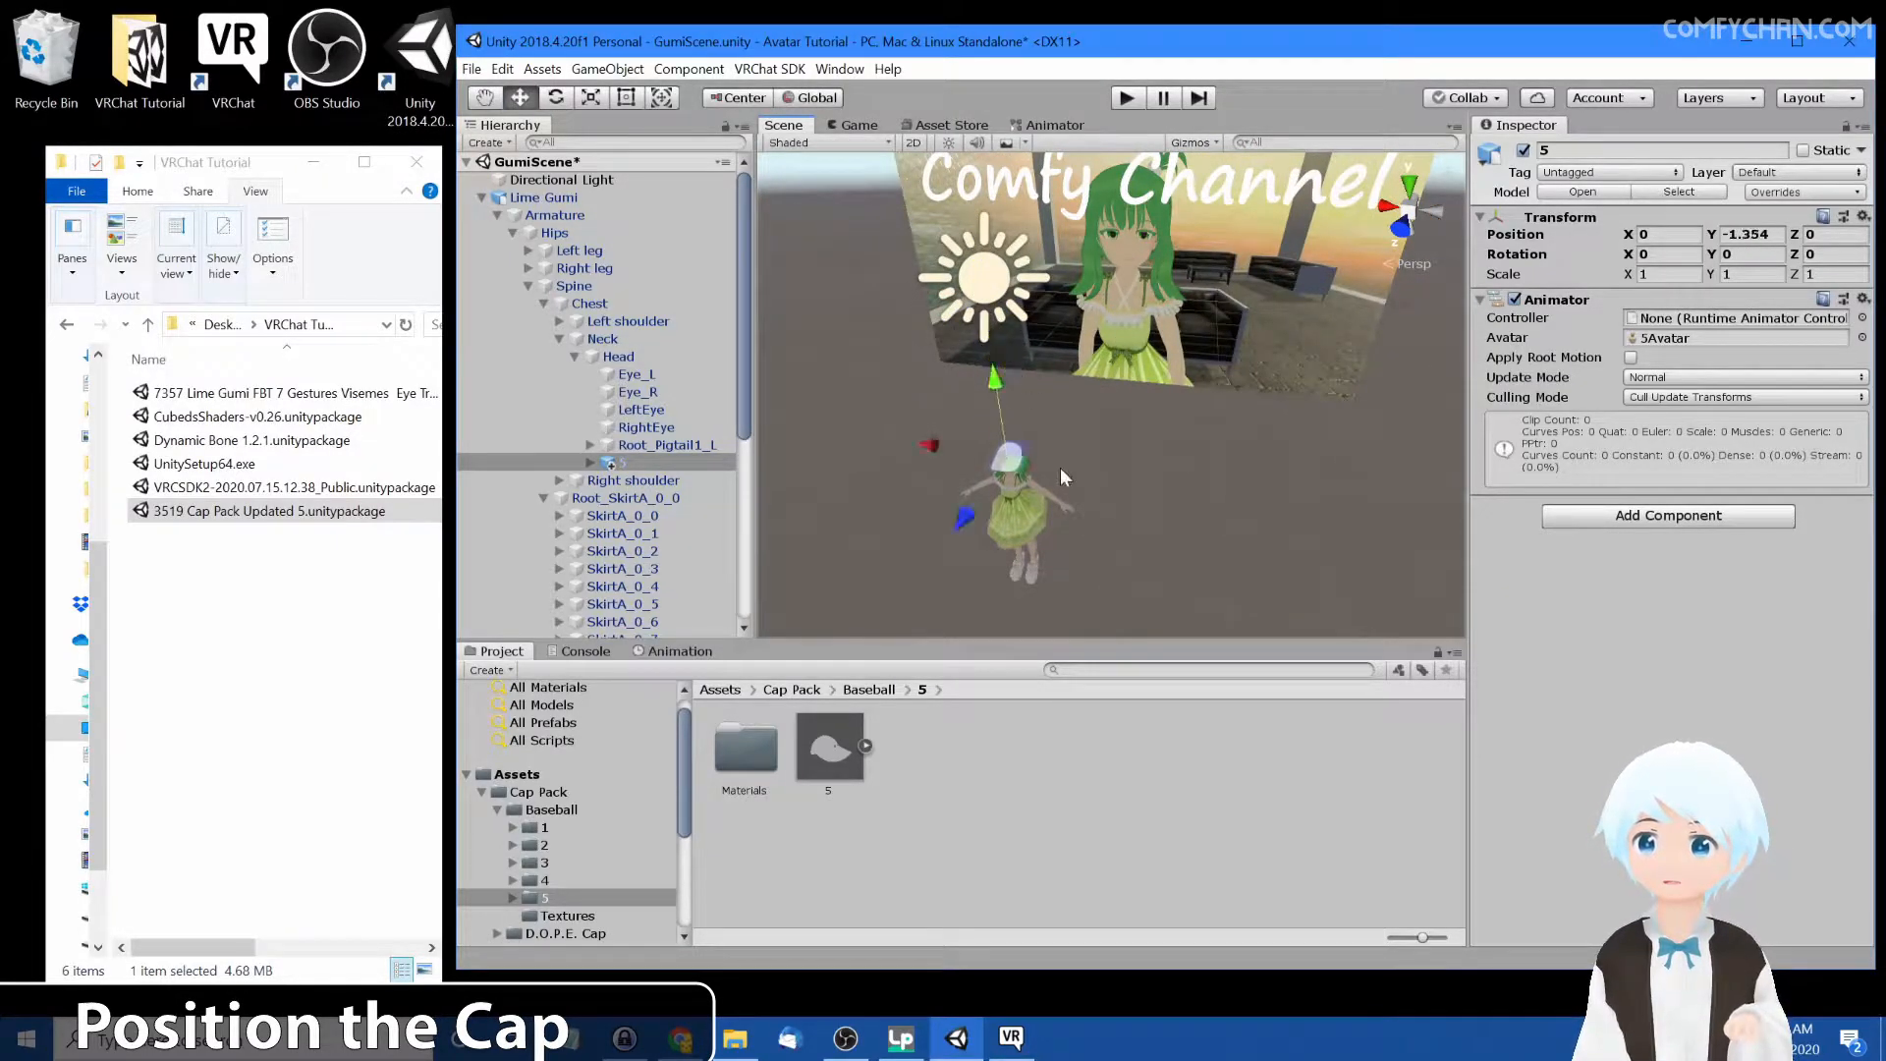
Shift the cap slightly backward to a Z position of about -0.013
right_drag(1060, 473, 1166, 475)
middle_drag(1140, 512, 1224, 399)
scroll(1222, 403, up, 5)
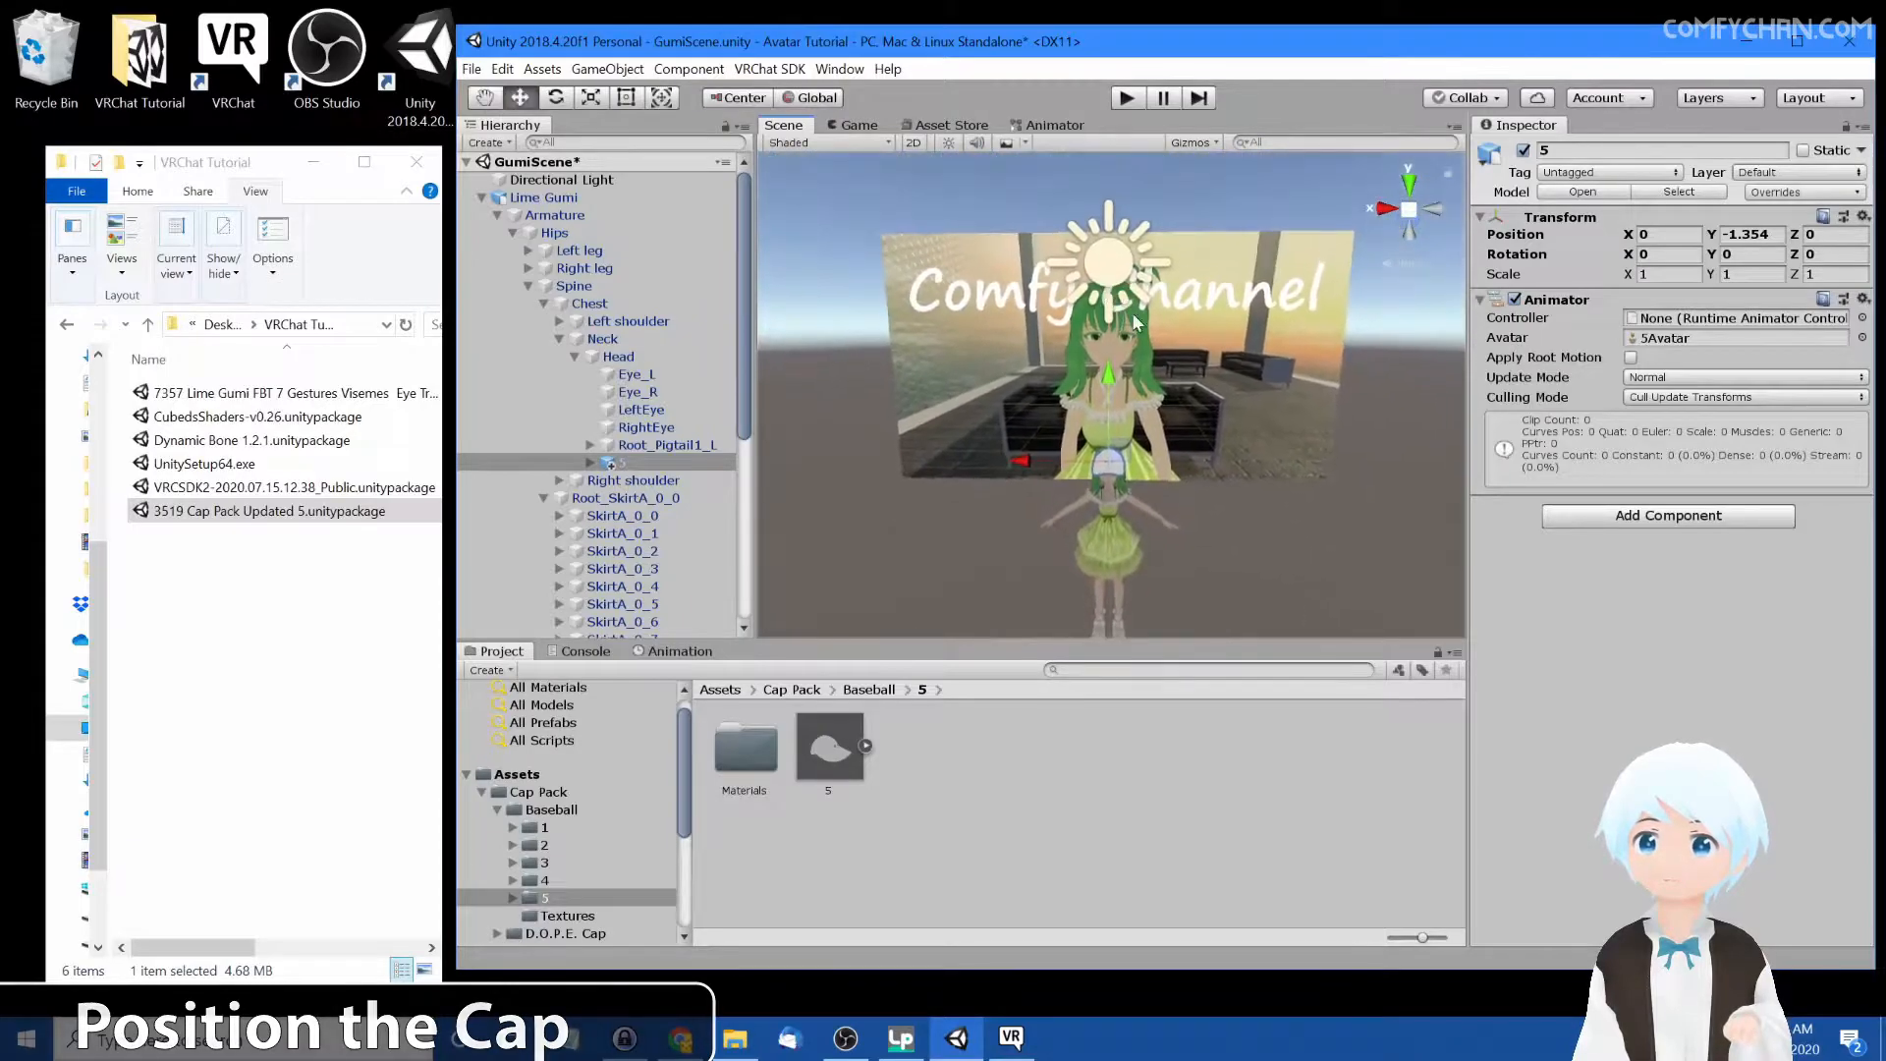
scroll(1228, 393, up, 8)
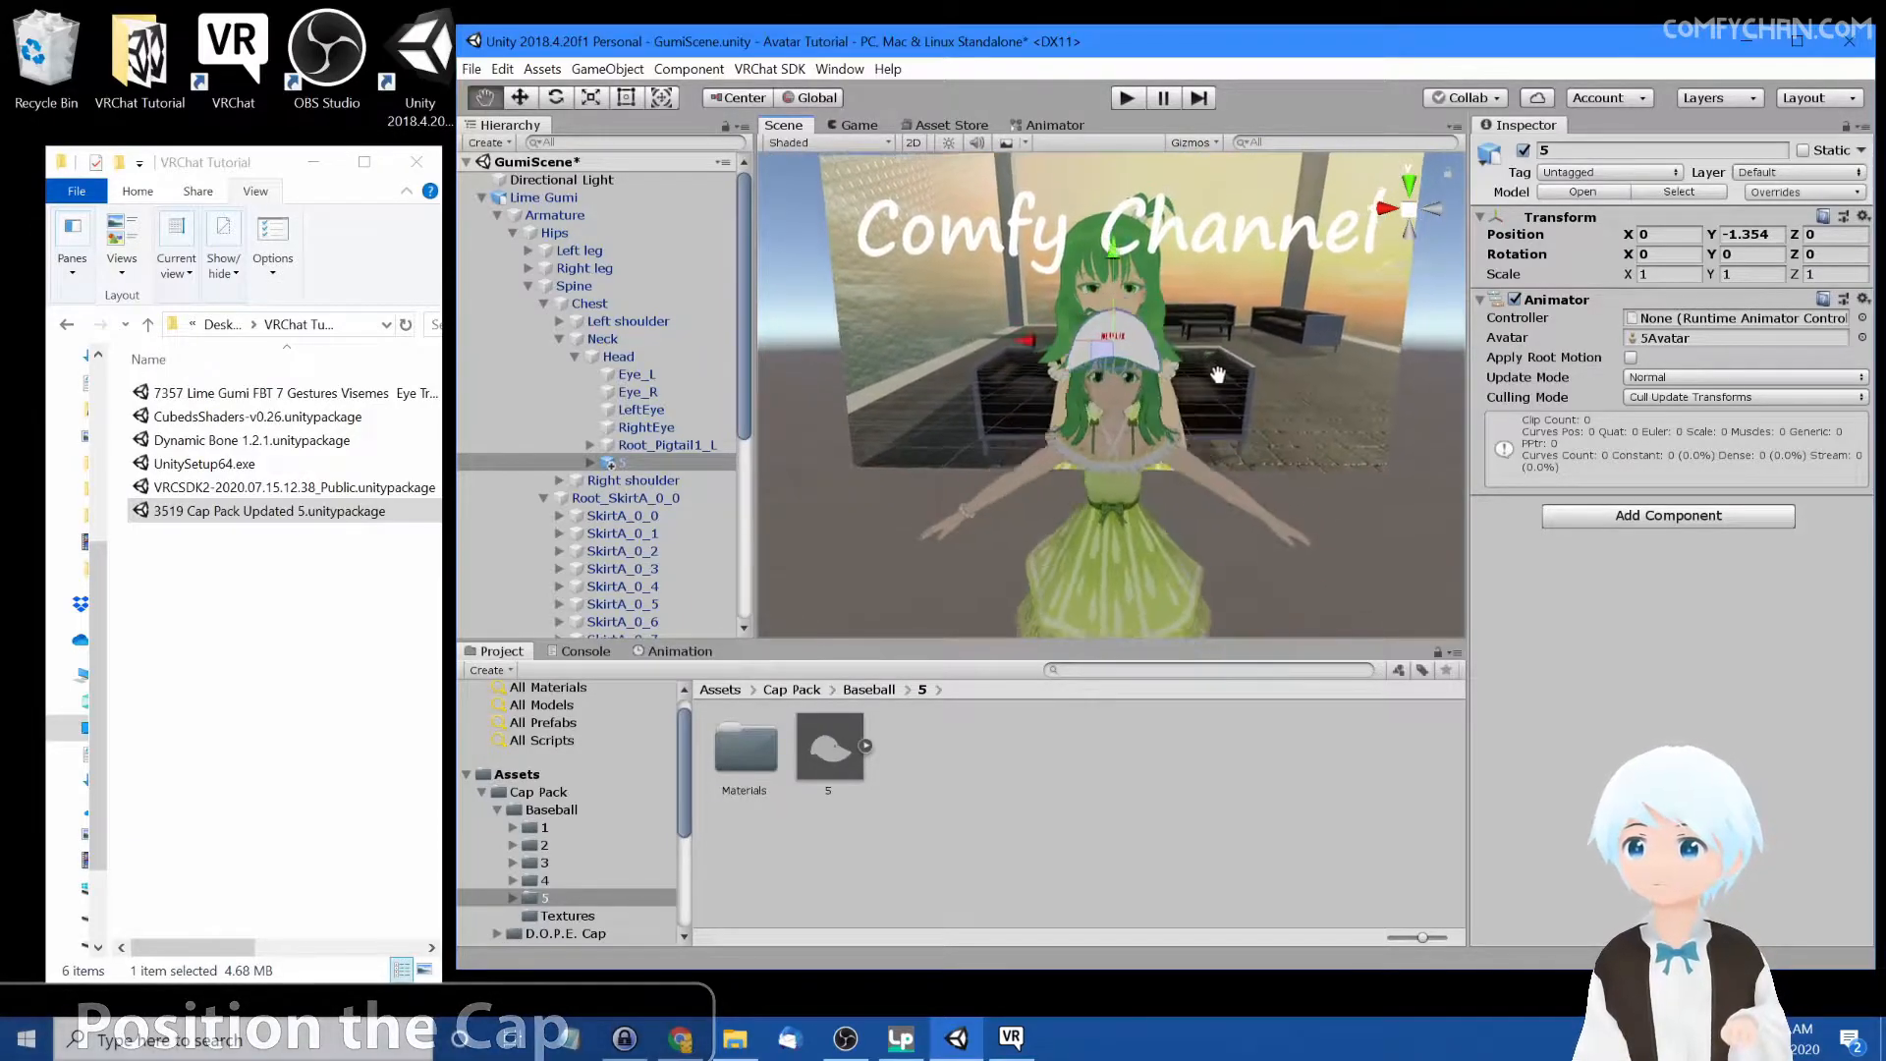
scroll(1365, 392, down, 6)
right_drag(1362, 392, 1252, 422)
middle_drag(1253, 422, 1152, 465)
right_drag(1152, 465, 933, 486)
middle_drag(1211, 481, 1153, 497)
right_drag(1153, 497, 921, 484)
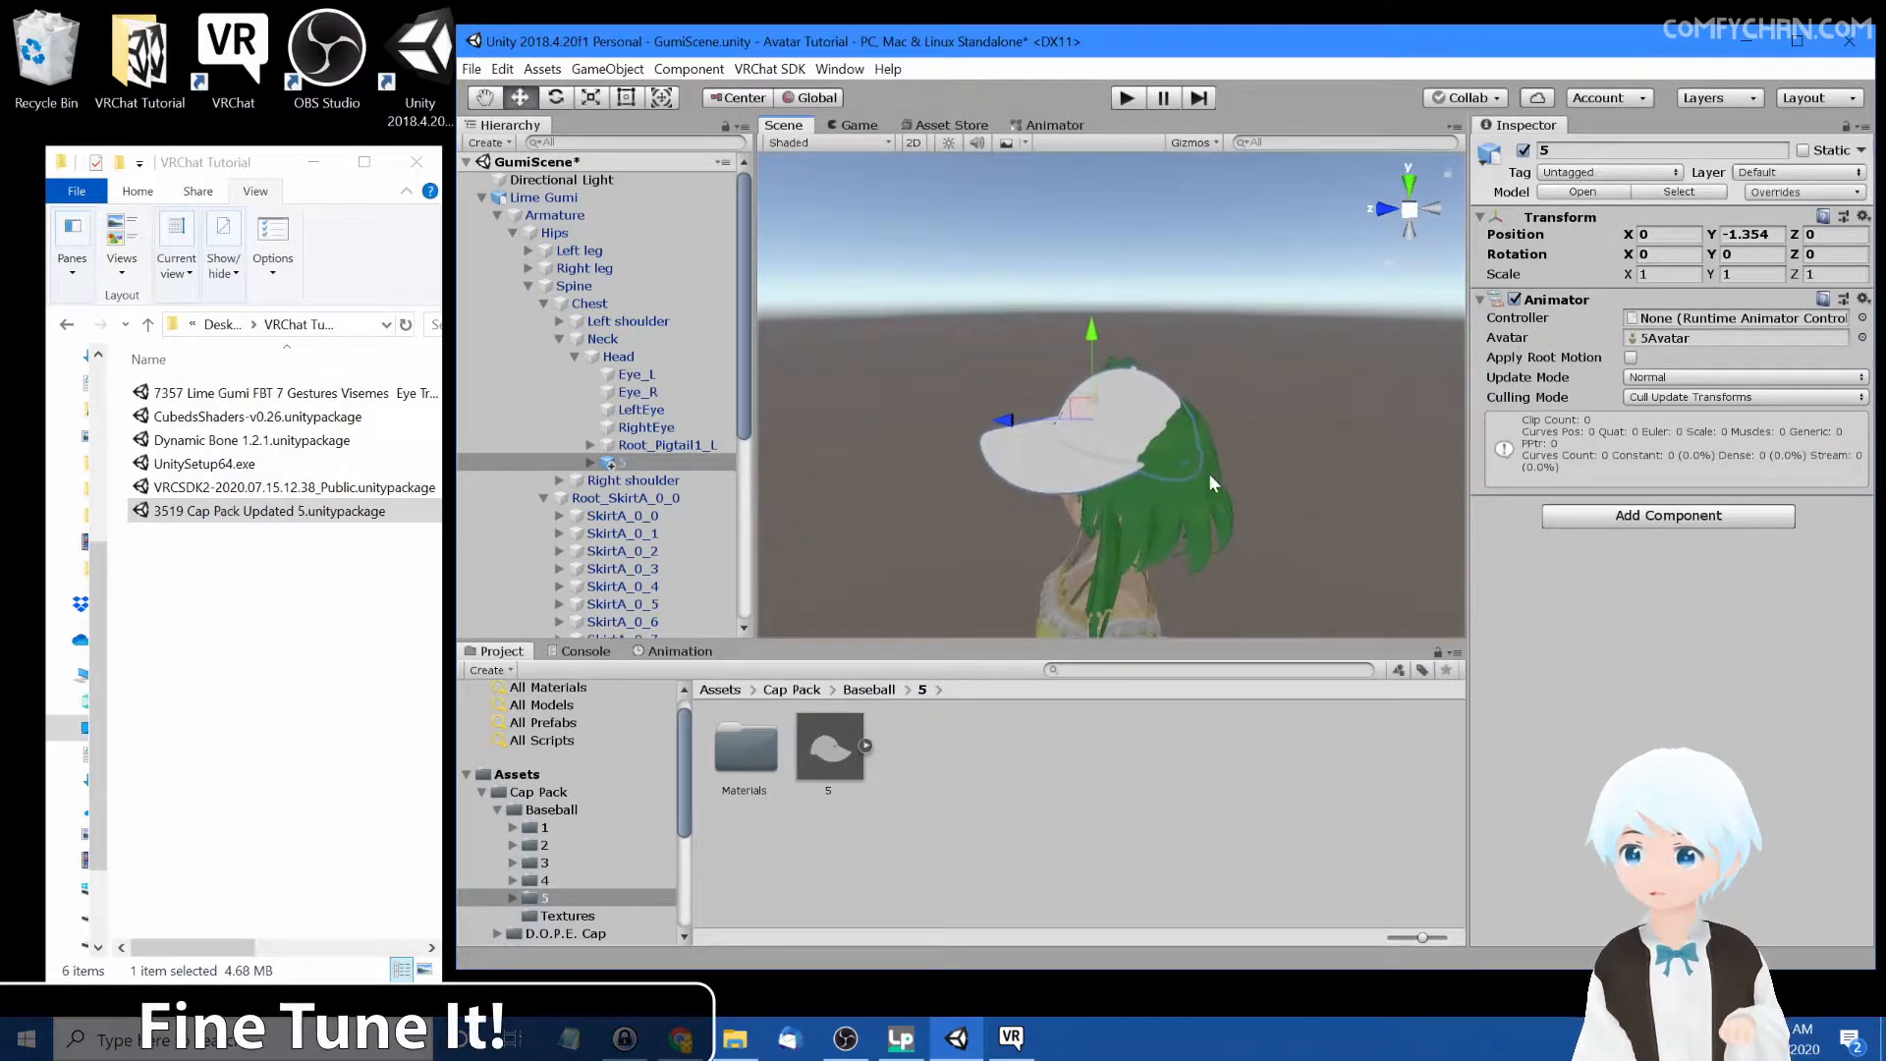
middle_drag(1214, 474, 1170, 470)
drag(884, 413, 895, 412)
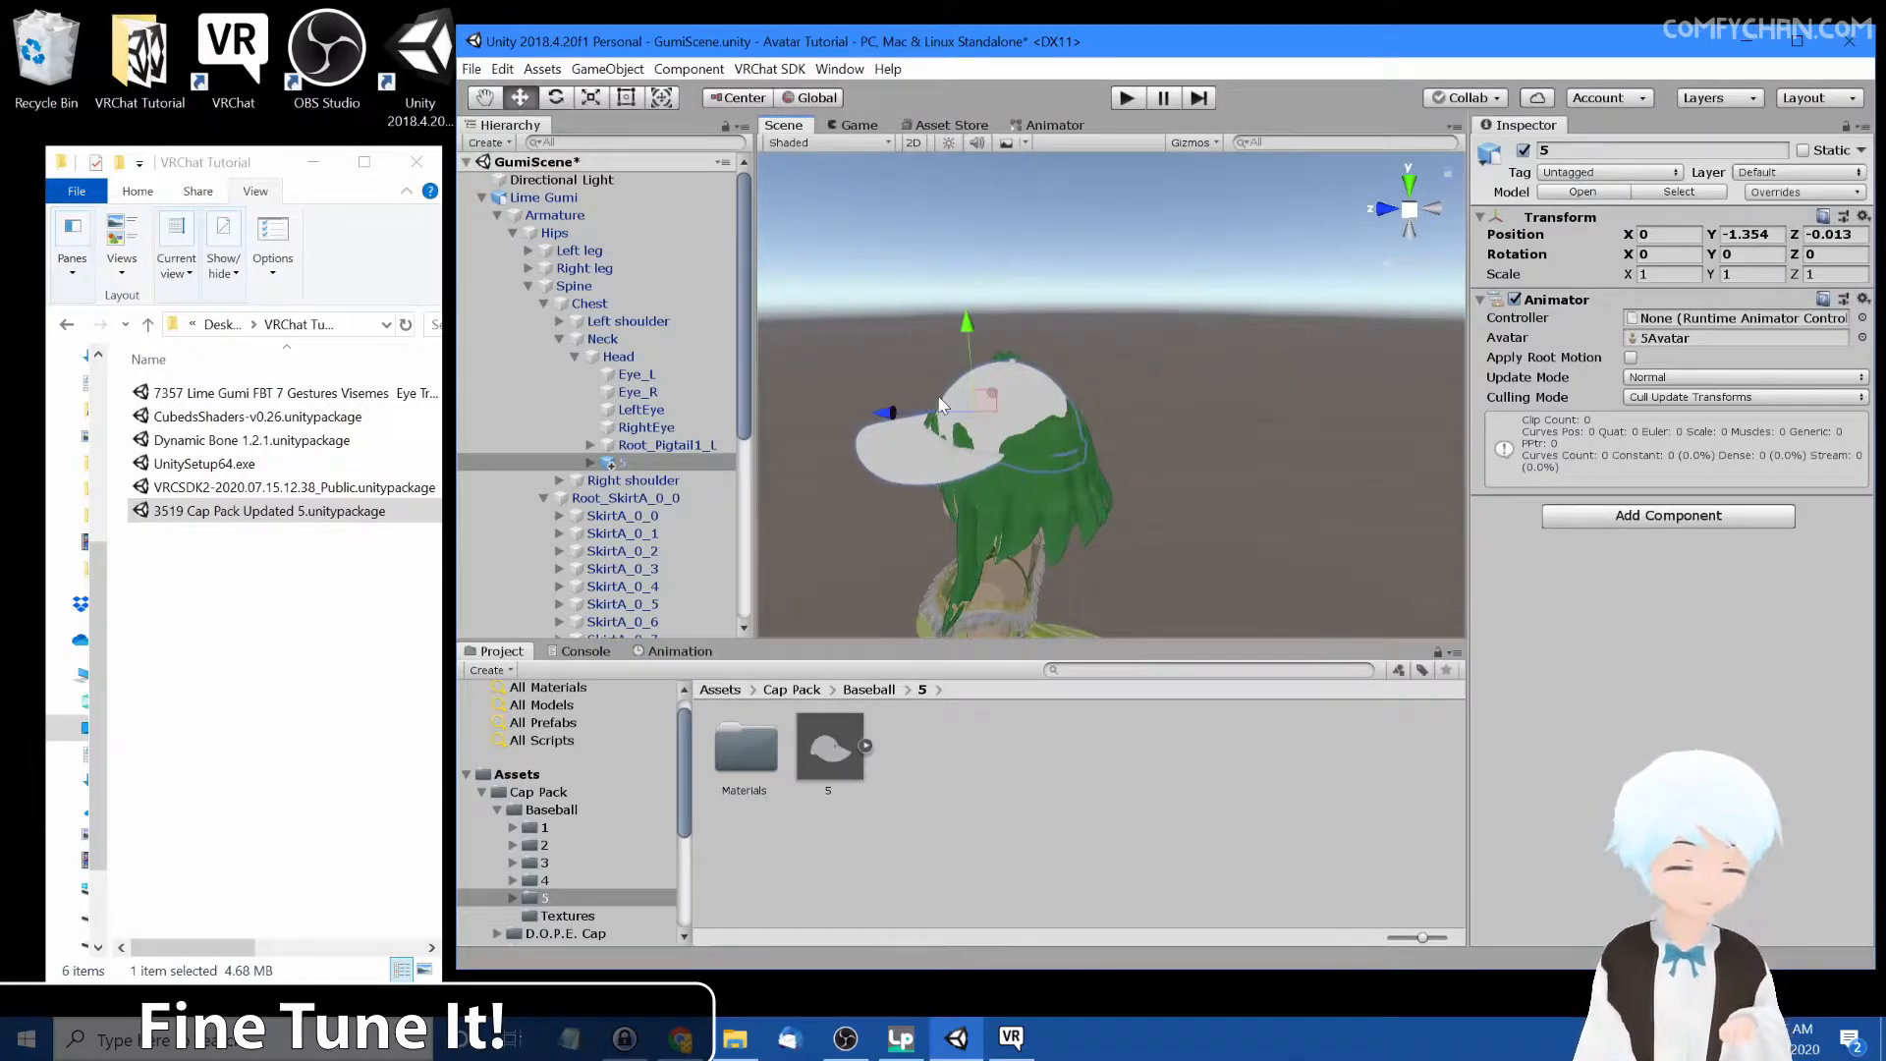
Scale the cap uniformly up to about 1.2 and lower it to about Y -1.65
key(r)
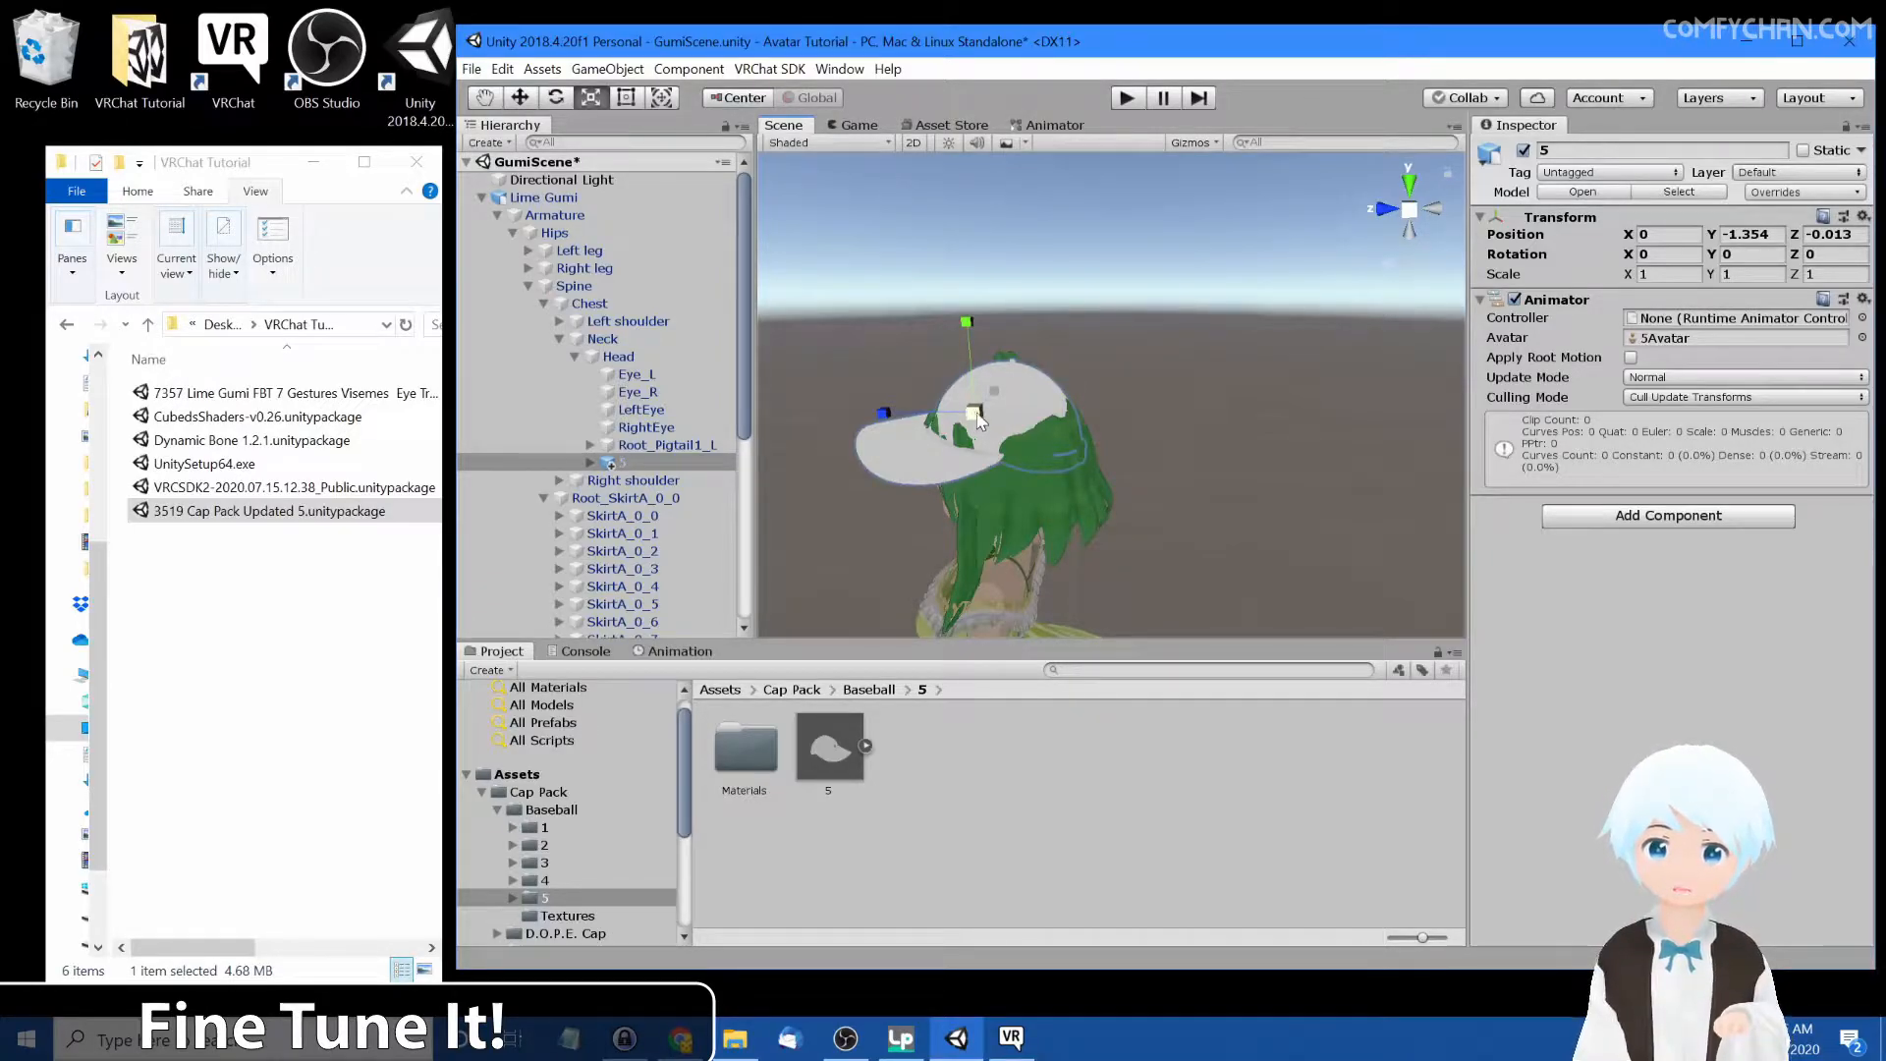
drag(981, 410, 1049, 322)
key(w)
key(r)
key(w)
key(r)
key(r)
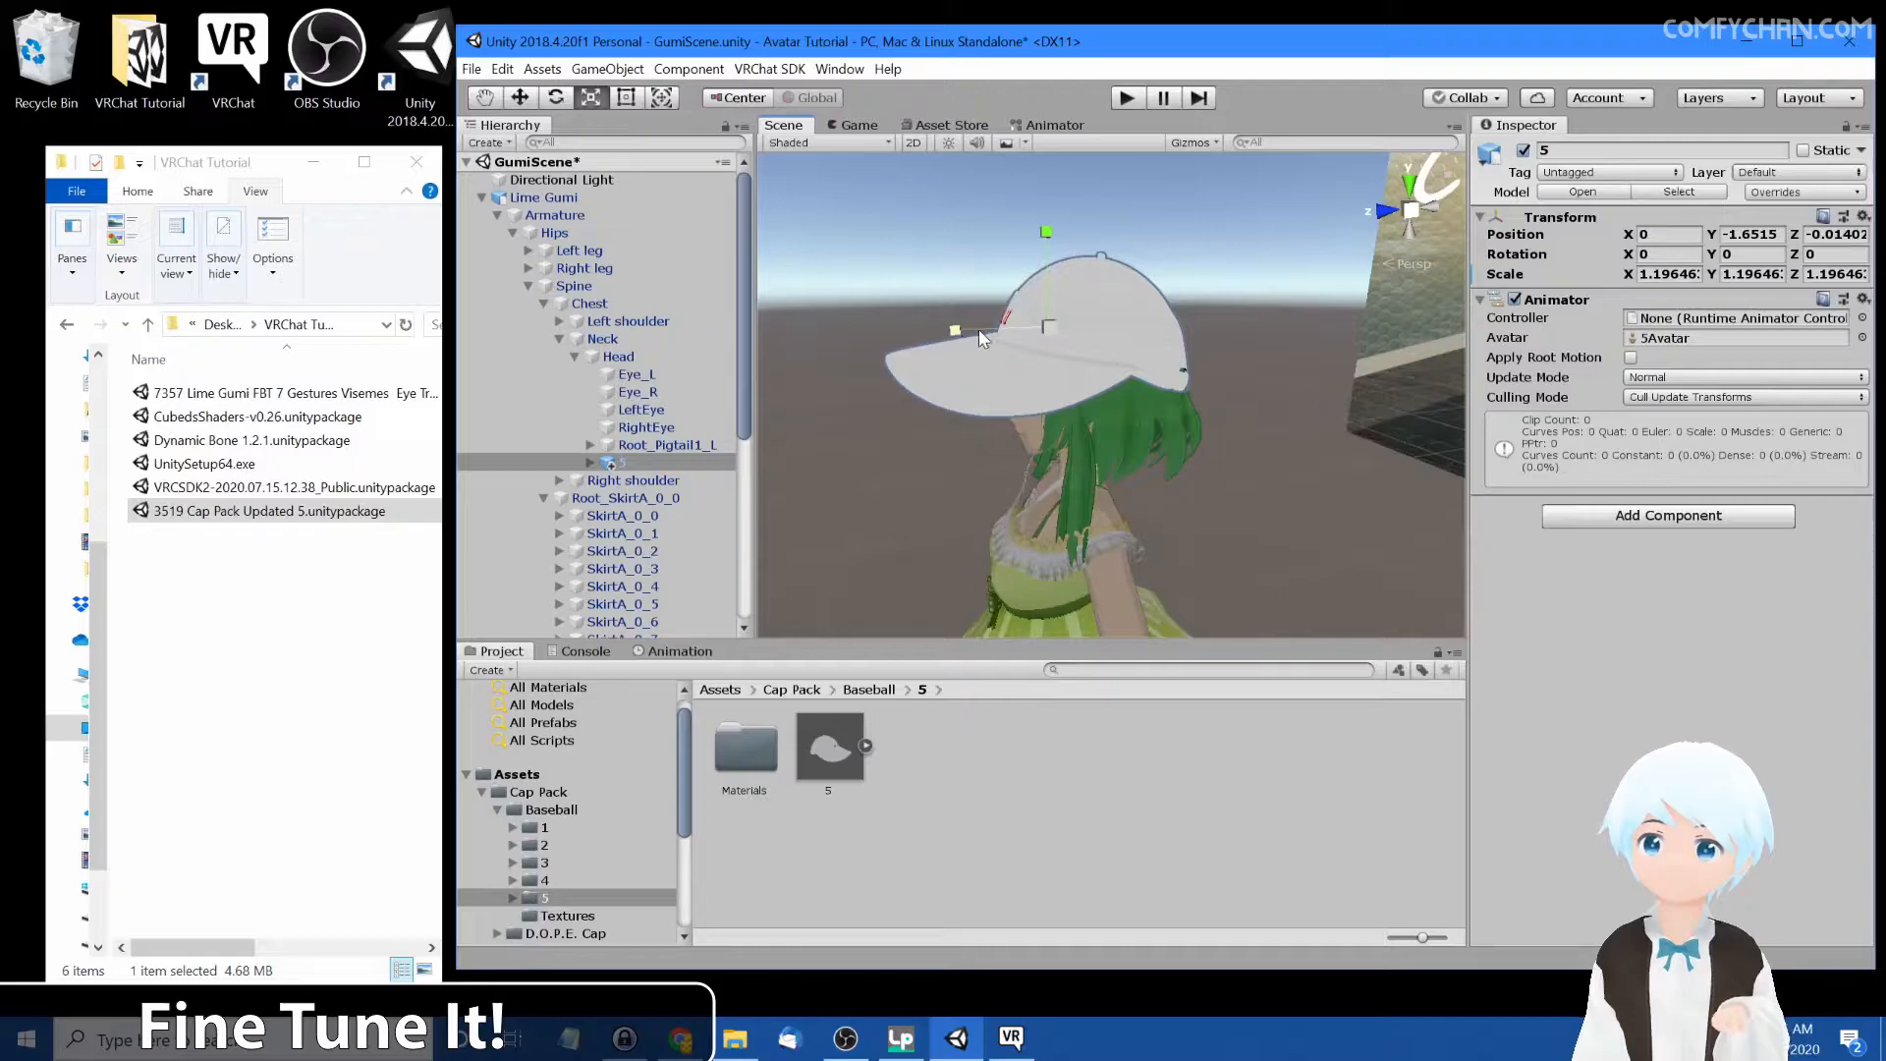
Tilt the cap about 2.8 degrees on X and shift it back to about Z -0.10
key(e)
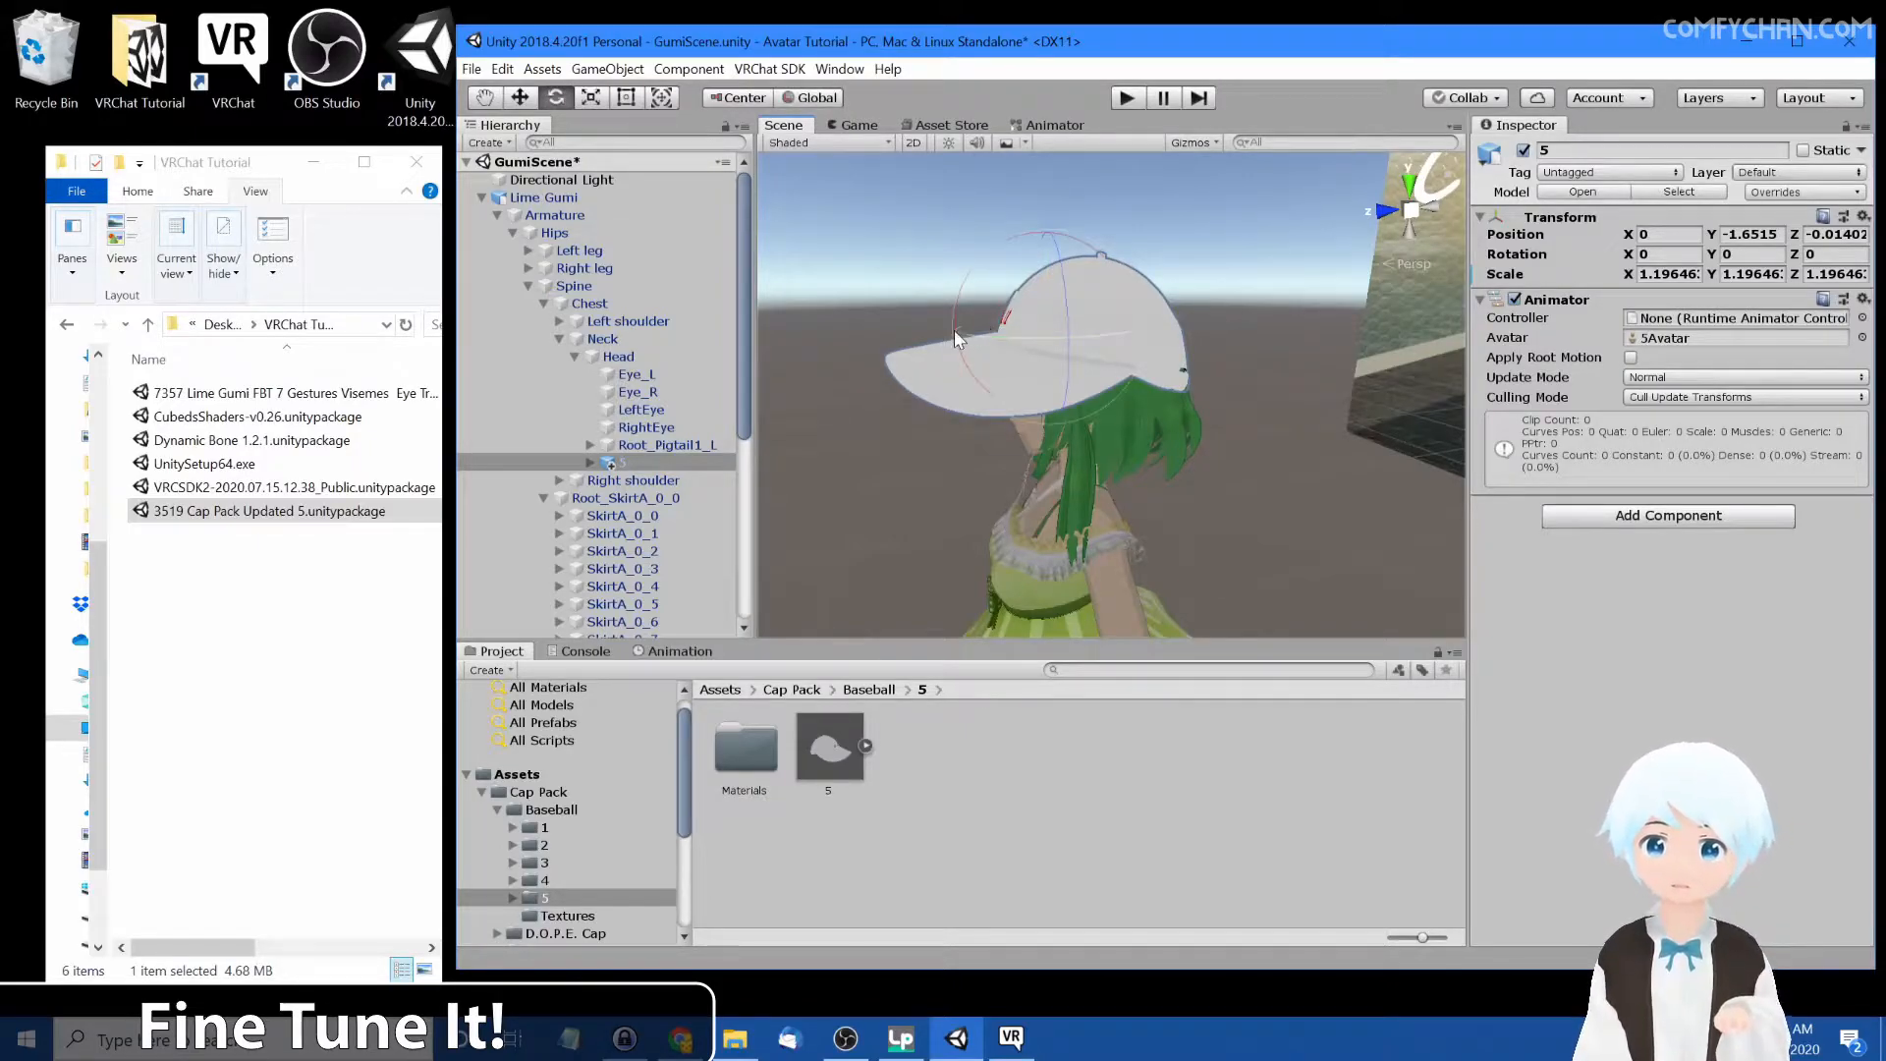
alt+drag(963, 338, 913, 405)
right_drag(985, 426, 1086, 364)
key(a)
scroll(1053, 277, down, 5)
key(a)
middle_drag(1086, 363, 1065, 328)
right_drag(1071, 366, 1105, 265)
middle_drag(1170, 491, 1133, 389)
right_drag(1062, 241, 1037, 306)
middle_drag(1037, 187, 1058, 311)
scroll(1120, 395, down, 3)
scroll(1132, 389, up, 3)
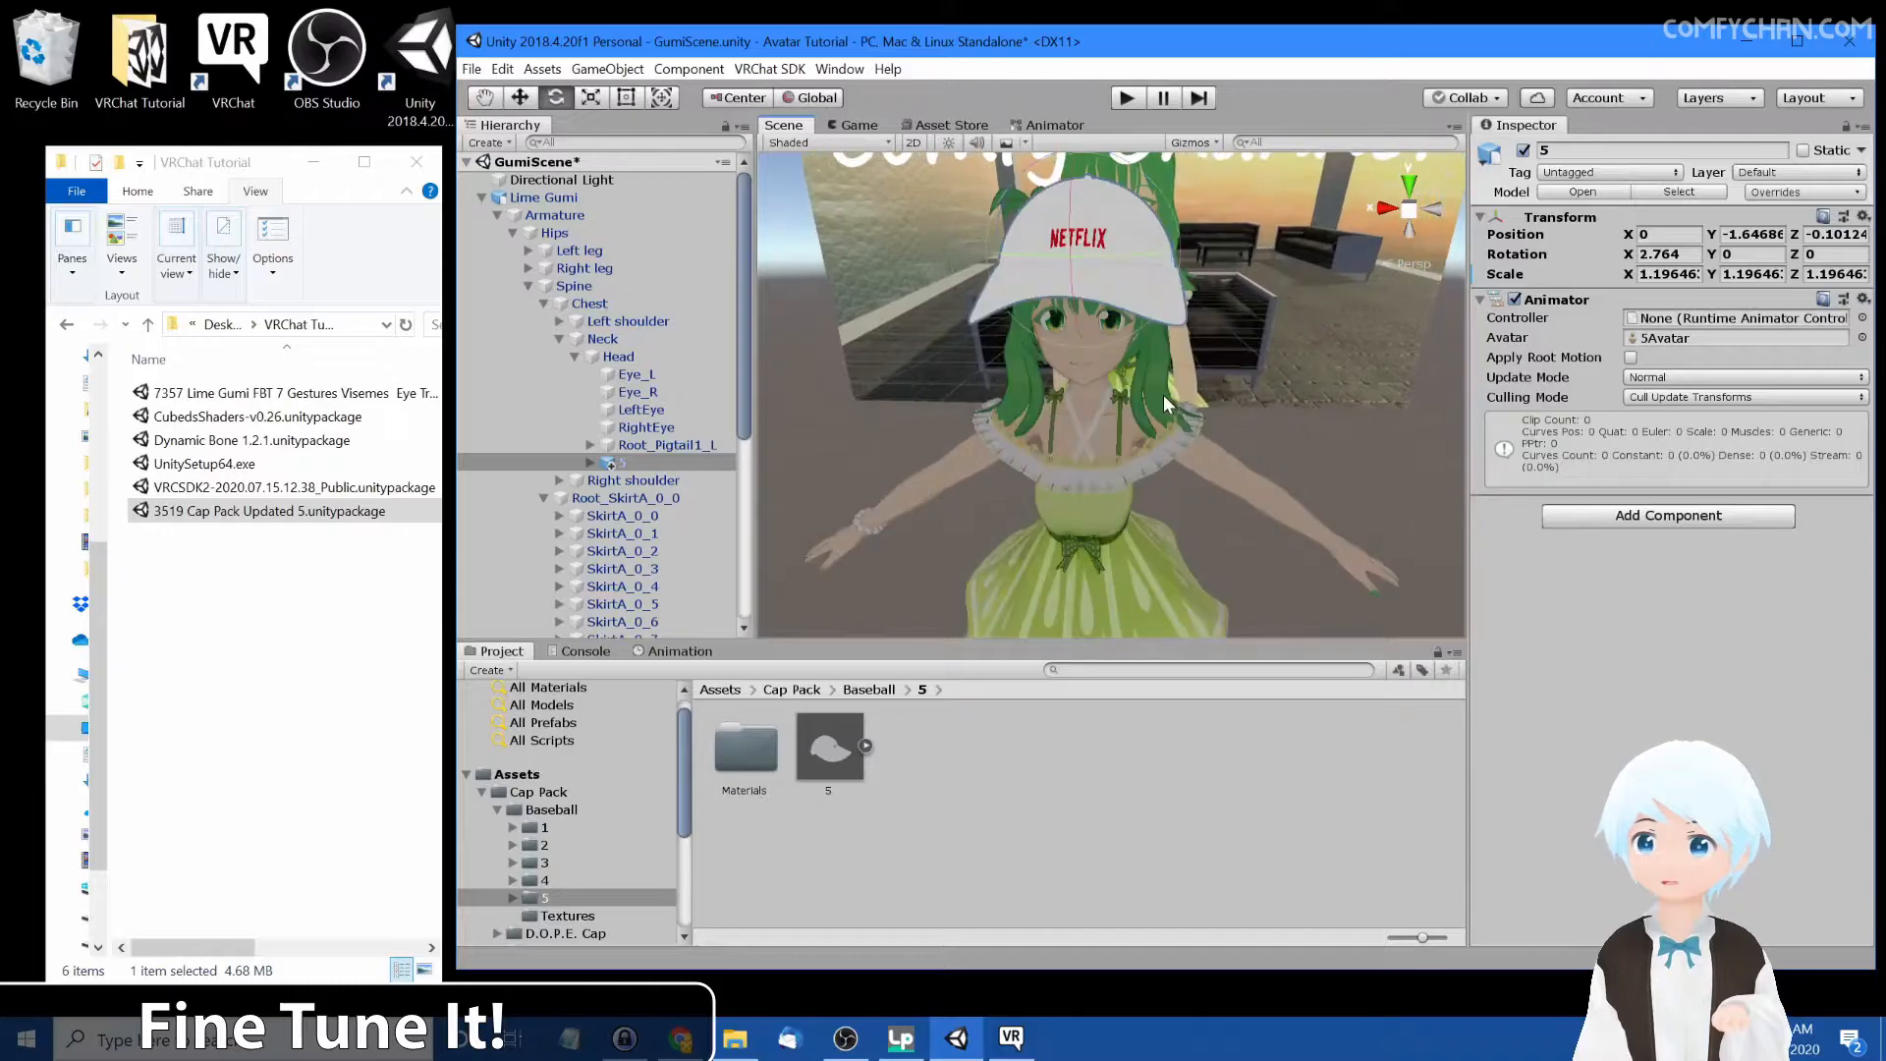
Collapse the avatar hierarchy and inspect the capped avatar from the front
click(1239, 385)
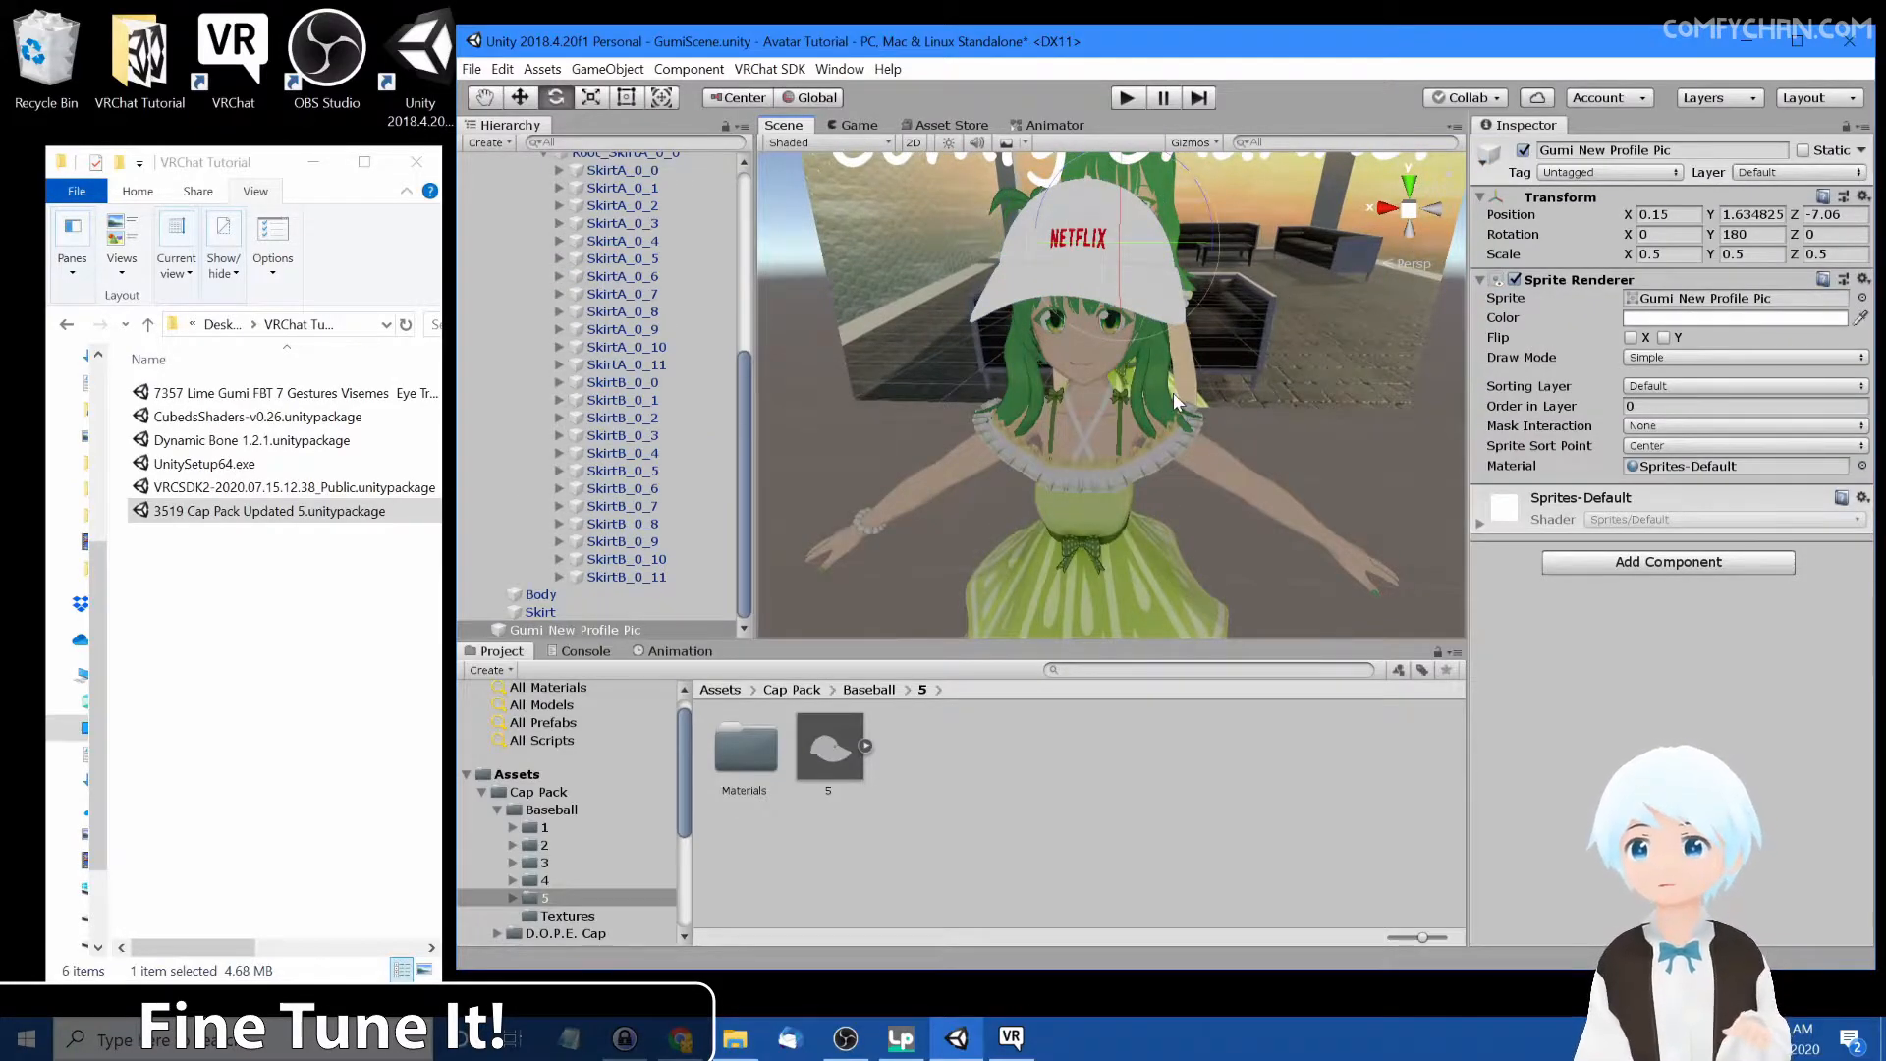
key(w)
click(1278, 486)
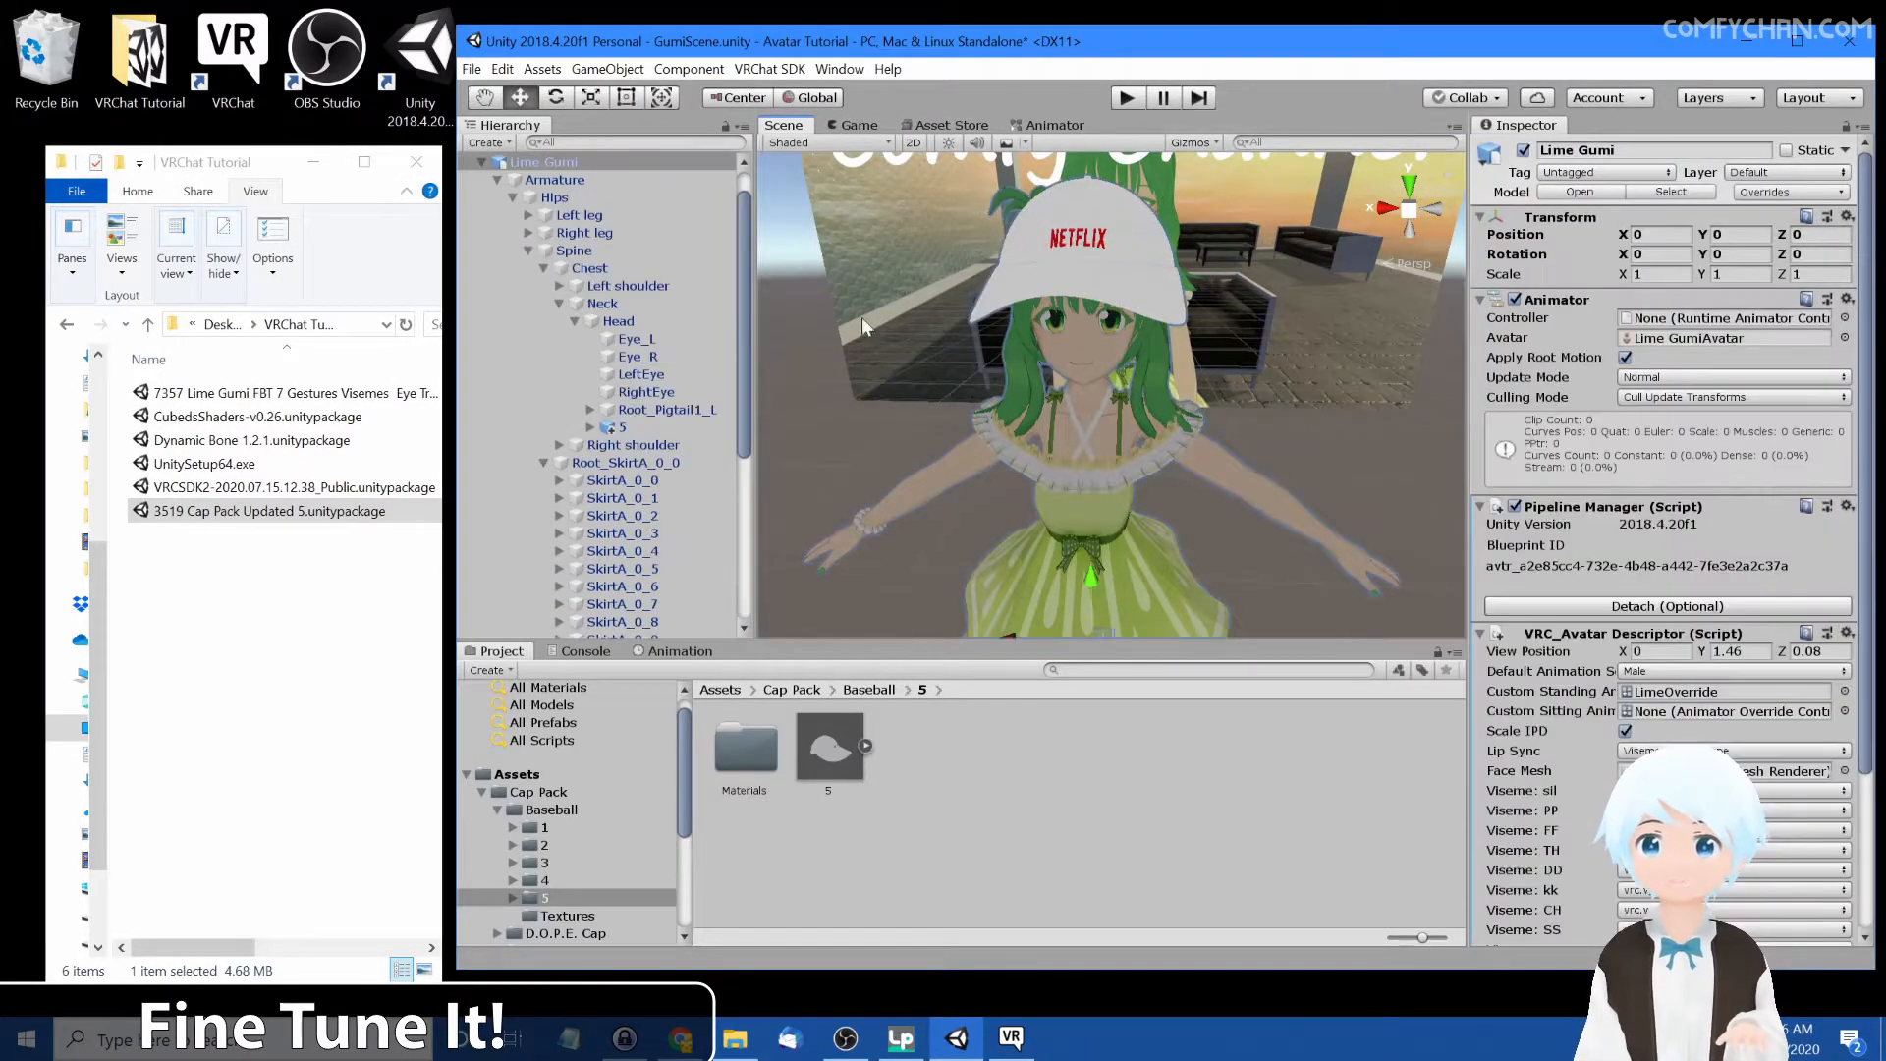
click(498, 177)
click(498, 180)
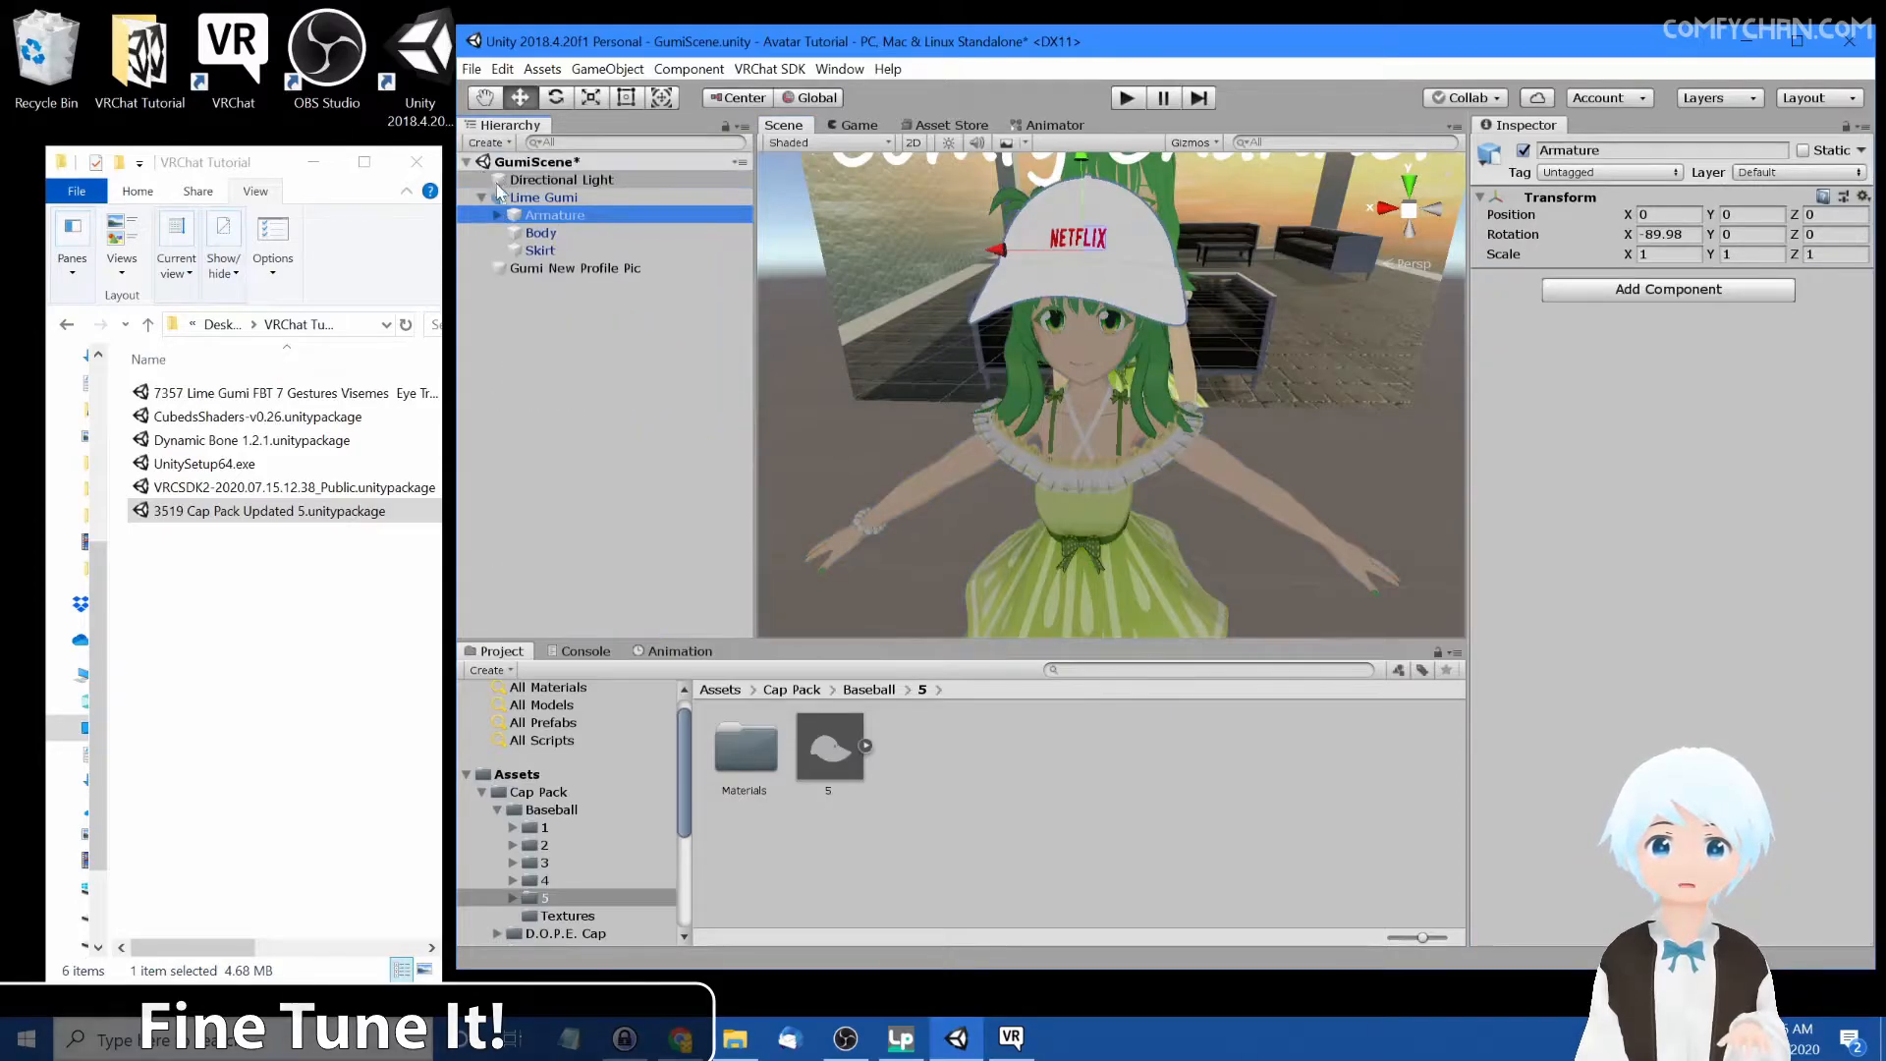
click(1234, 361)
scroll(1234, 362, down, 5)
scroll(1228, 362, up, 3)
middle_drag(1220, 362, 1130, 370)
scroll(1099, 373, down, 3)
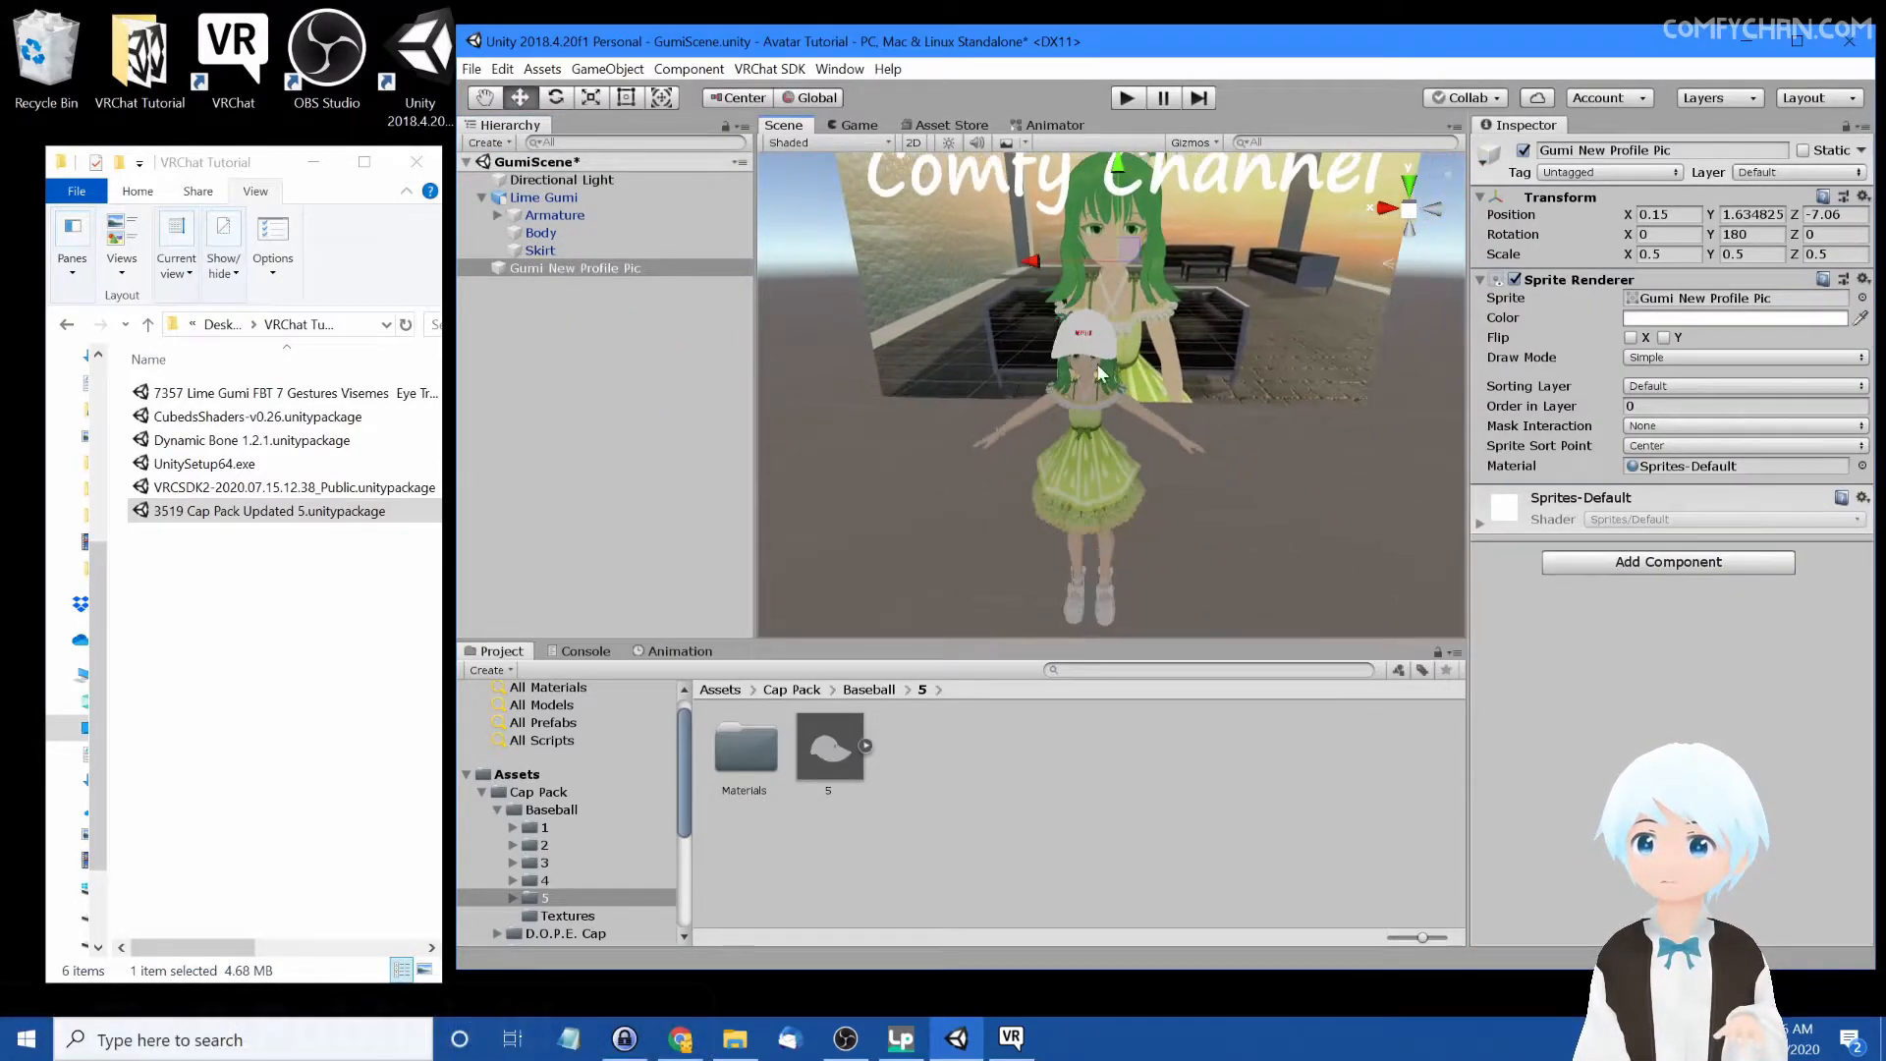
Open the VRChat SDK control panel and switch to its Builder section
click(769, 69)
click(810, 120)
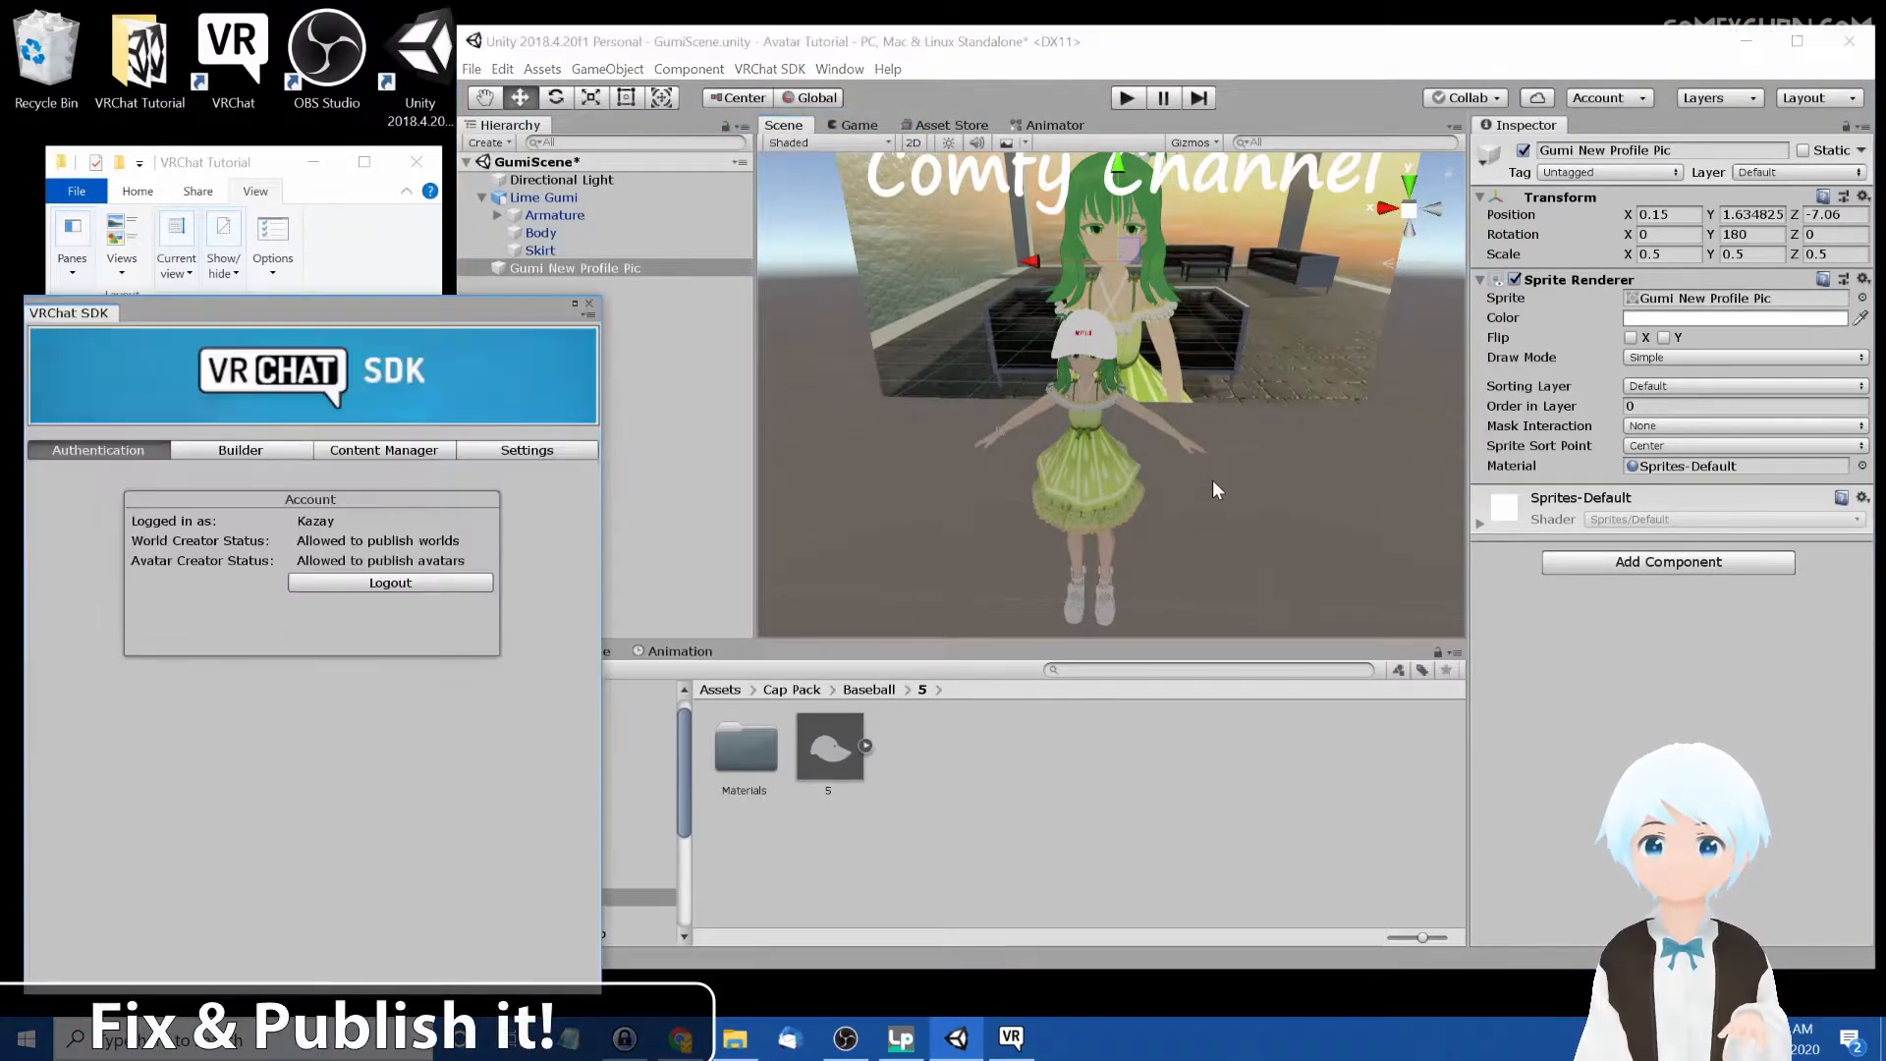
click(211, 450)
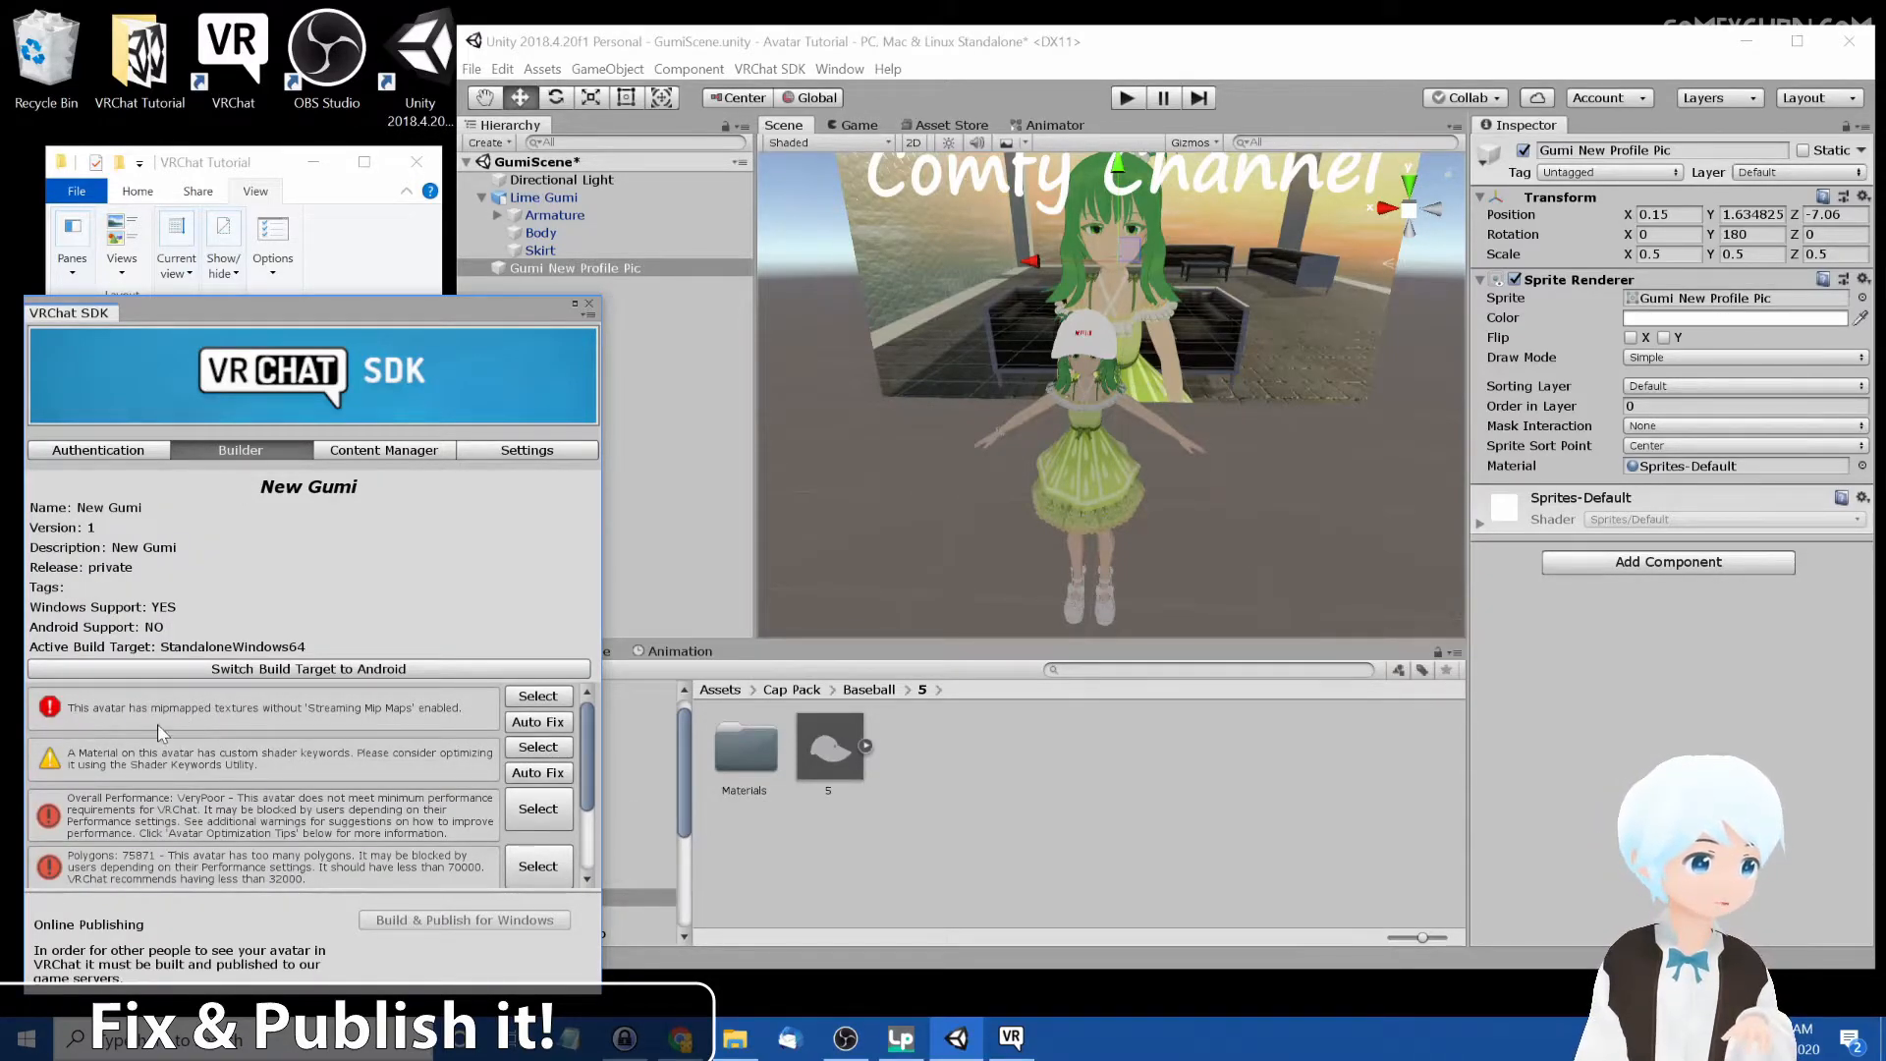
Auto-fix the mipmapped-textures warning and start Build & Publish for Windows
click(539, 725)
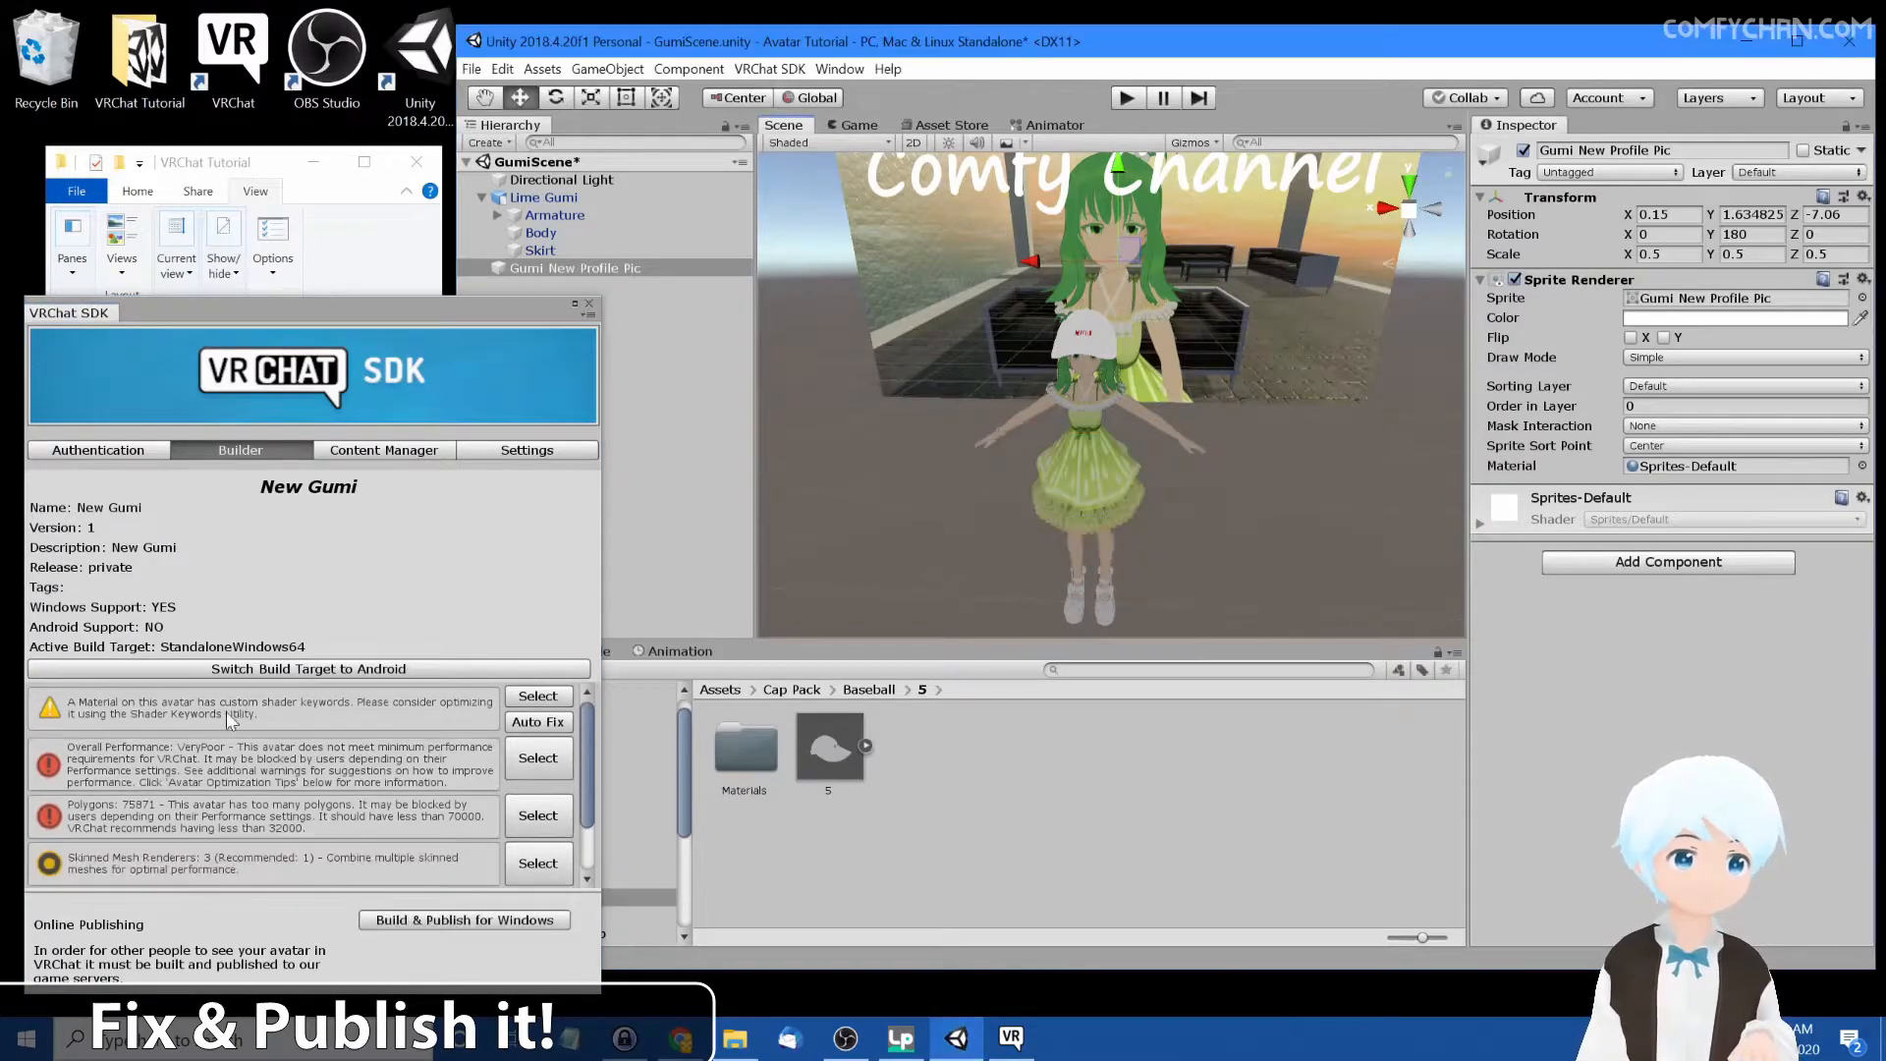
click(422, 919)
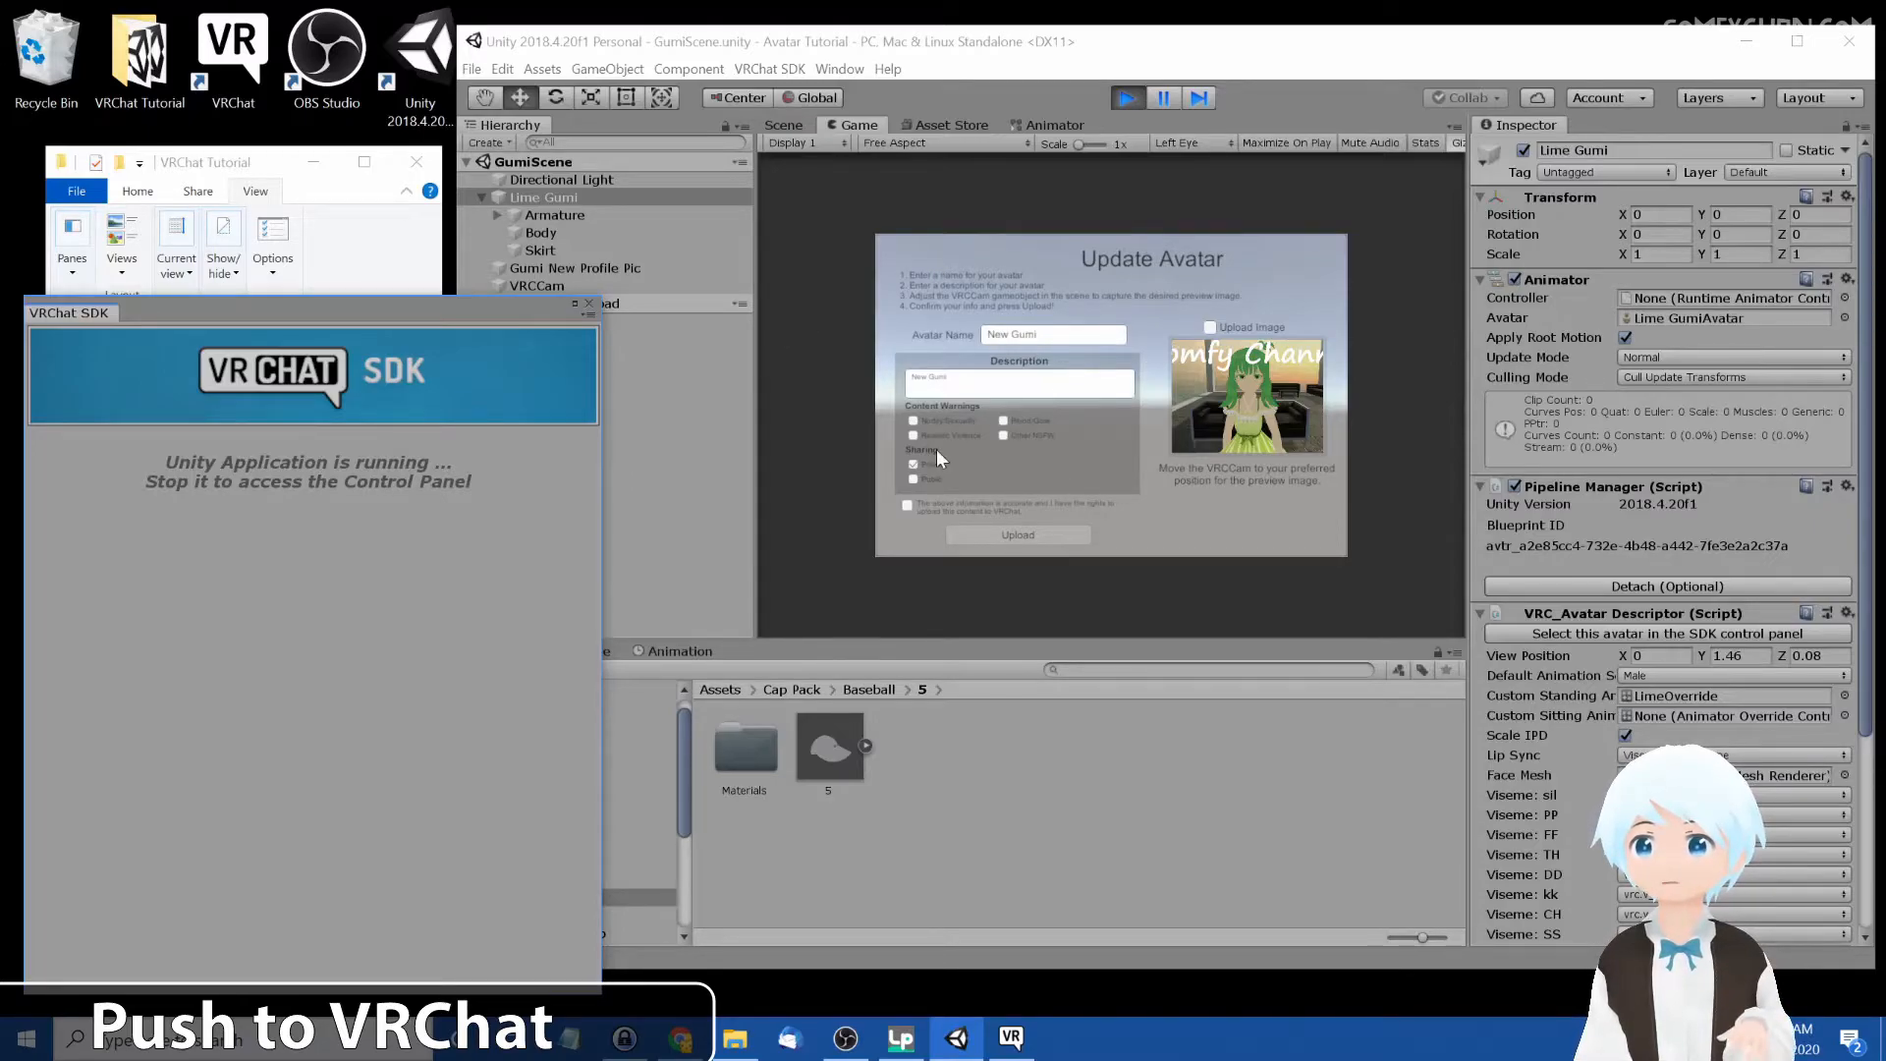
Accept the content rights statement, upload the avatar, and acknowledge the update-complete notice
click(911, 505)
click(1023, 533)
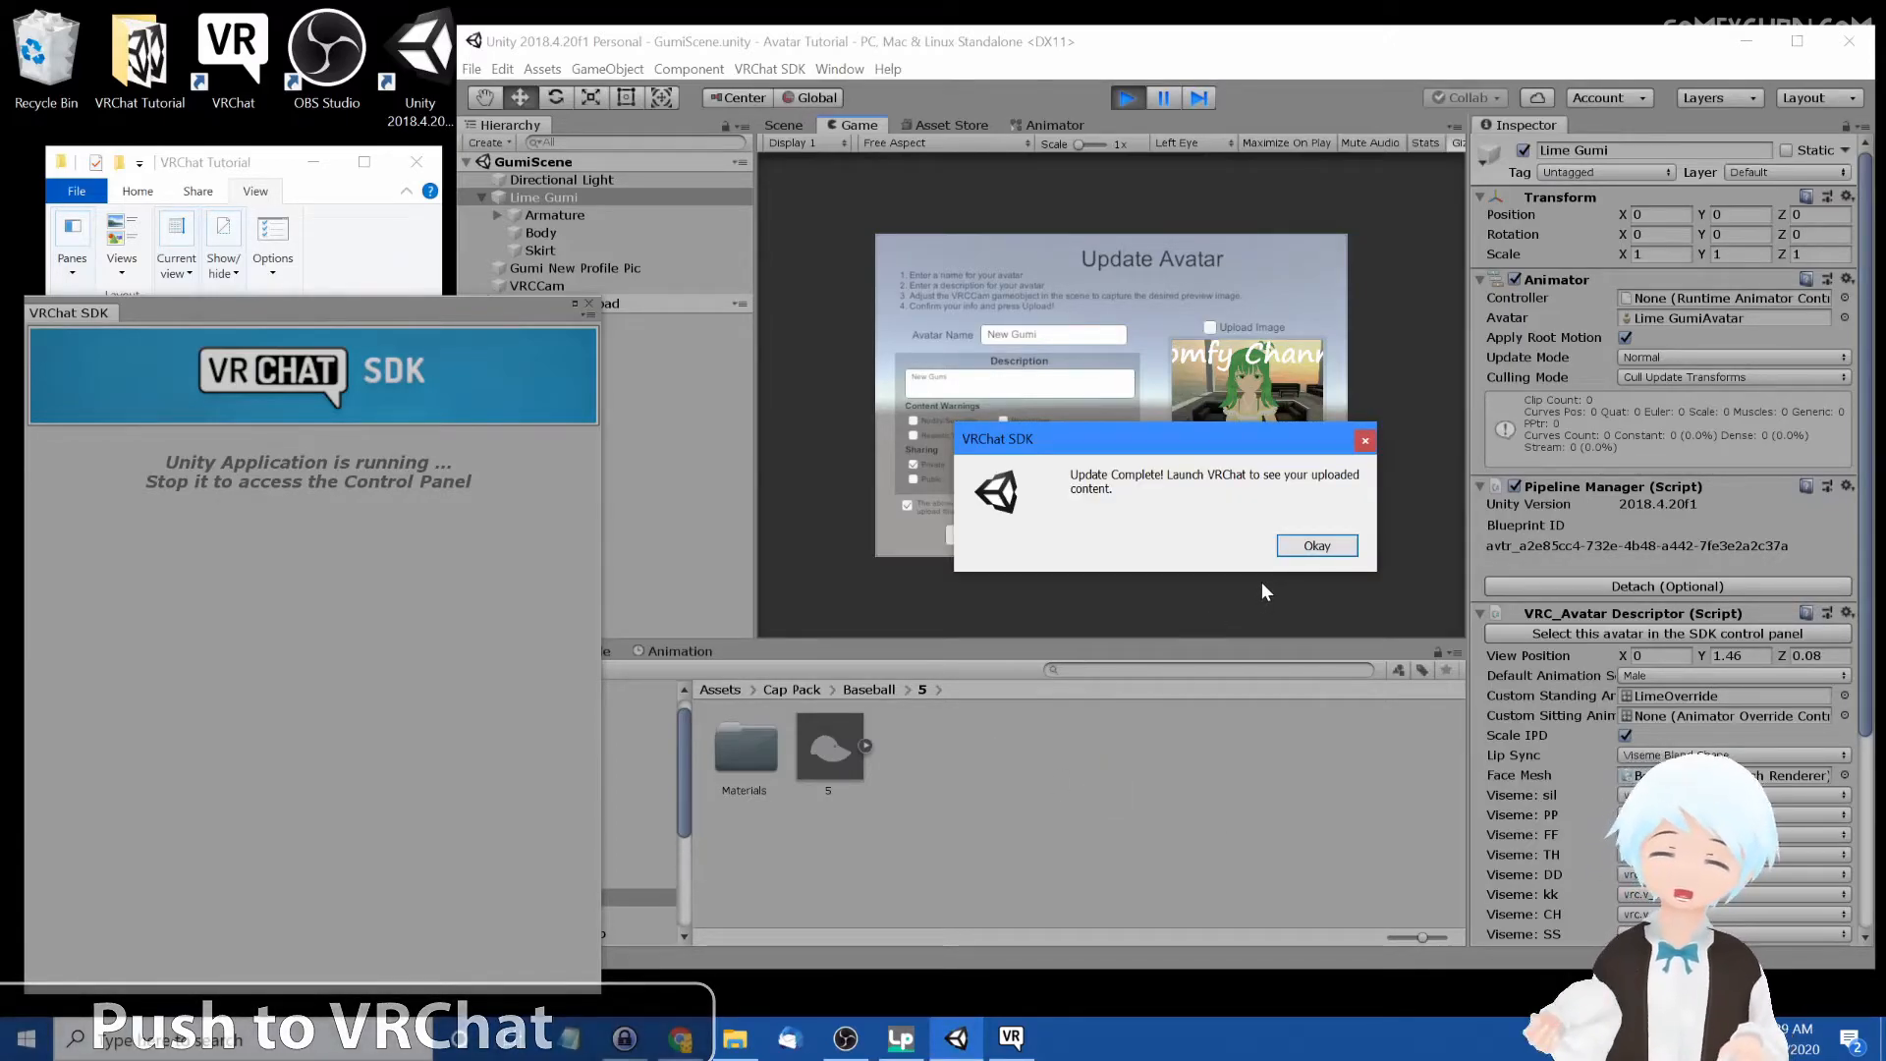
click(1305, 546)
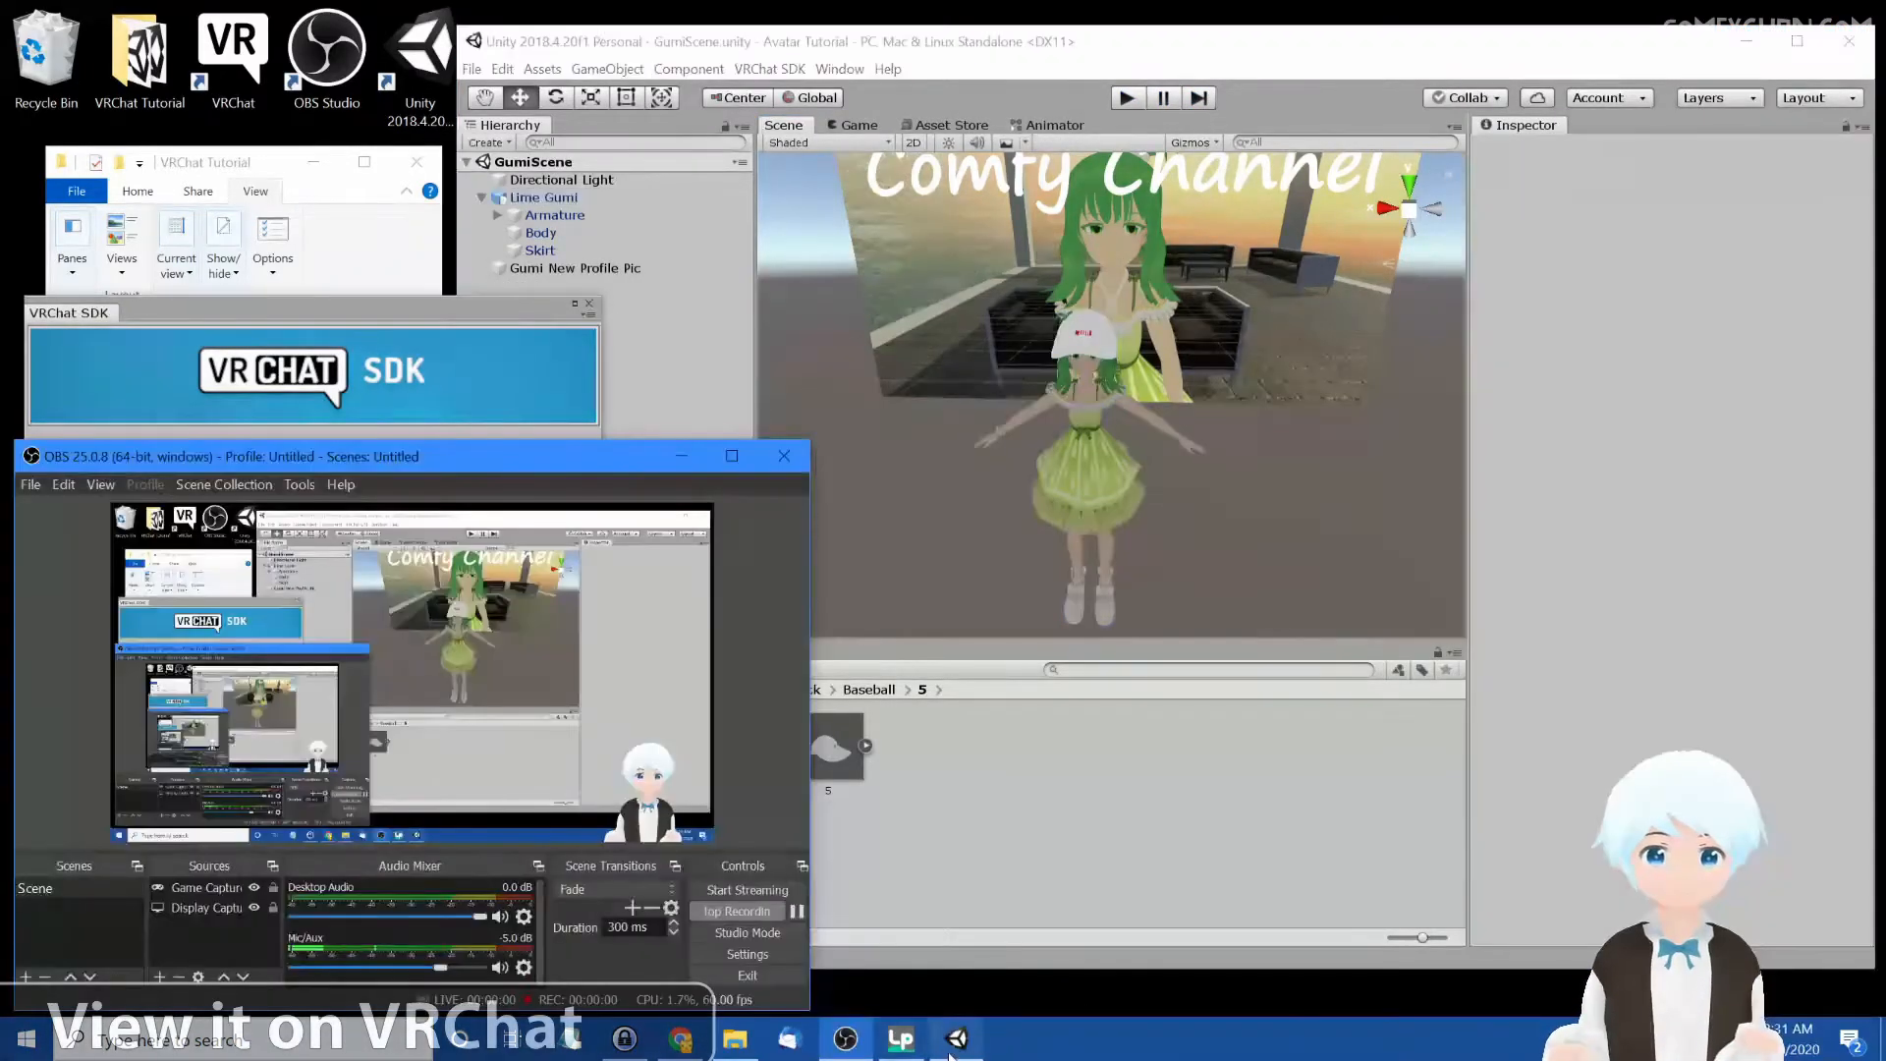
Deselect the avatar and launch VRChat from the desktop
click(681, 455)
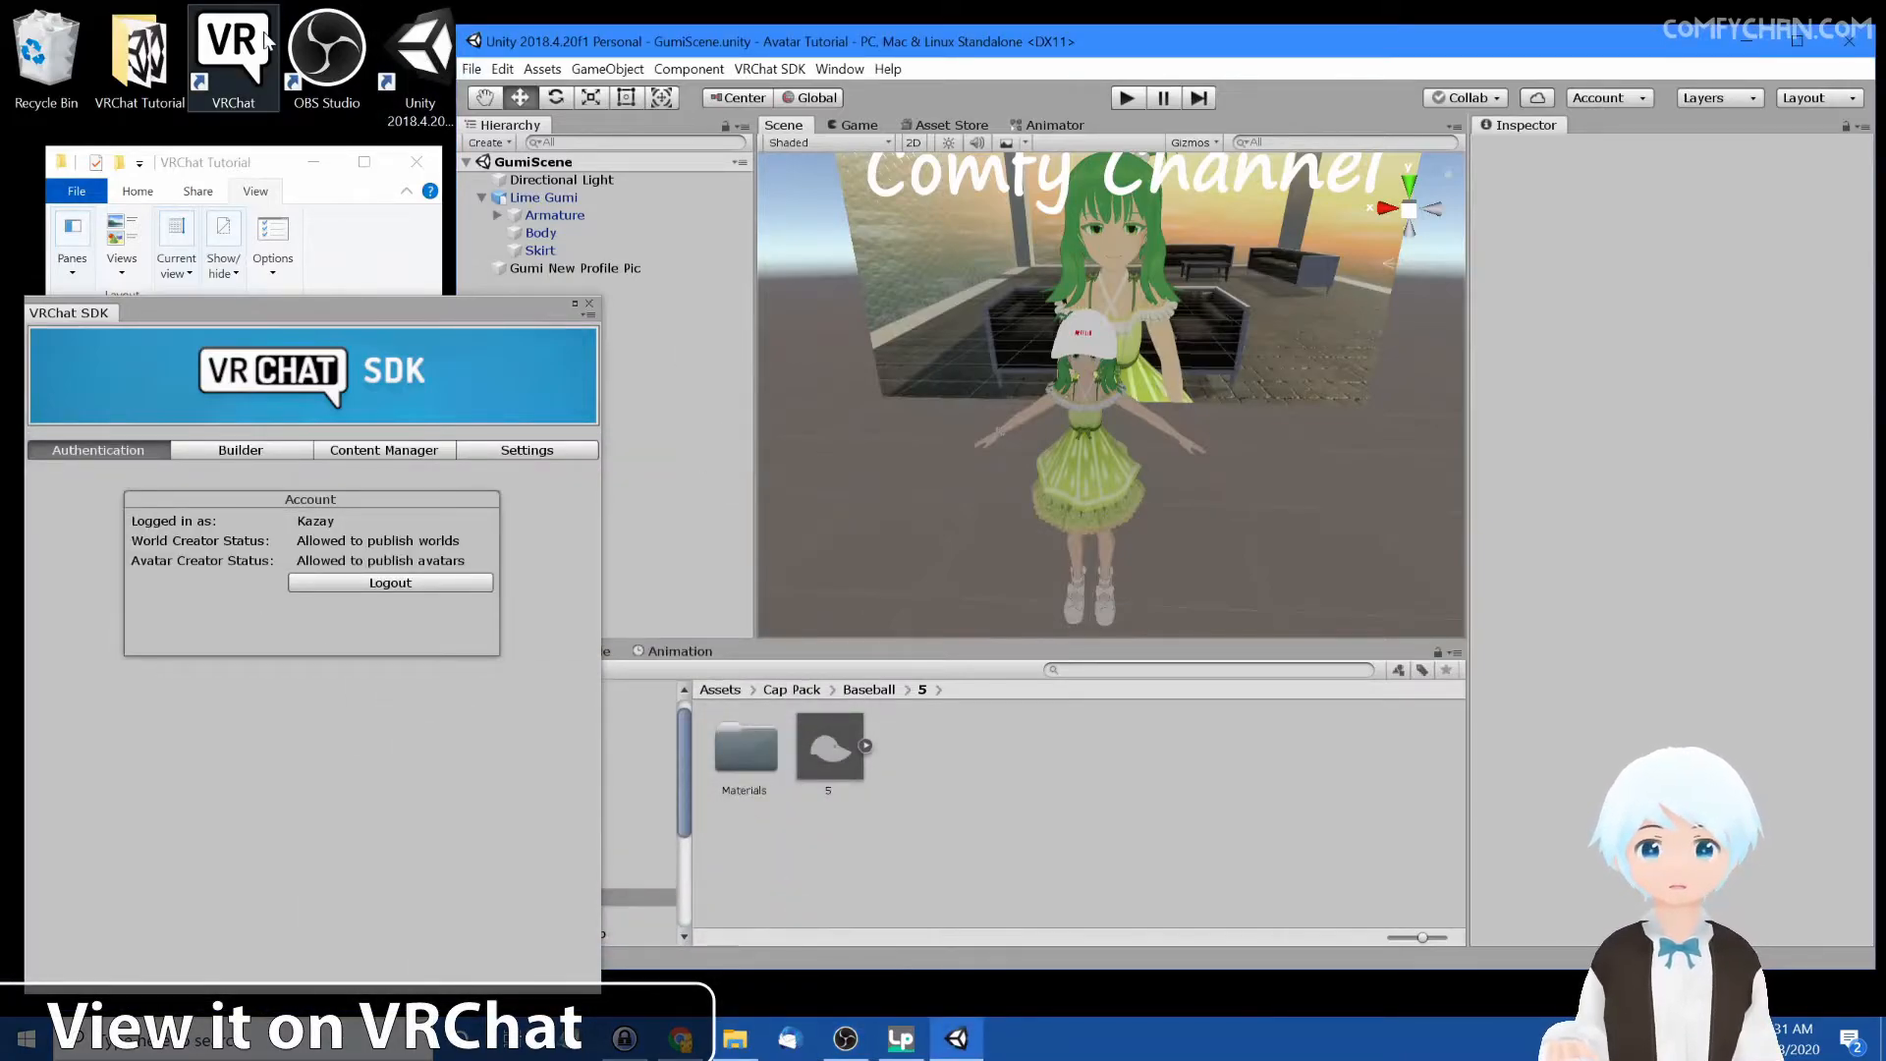
double_click(231, 49)
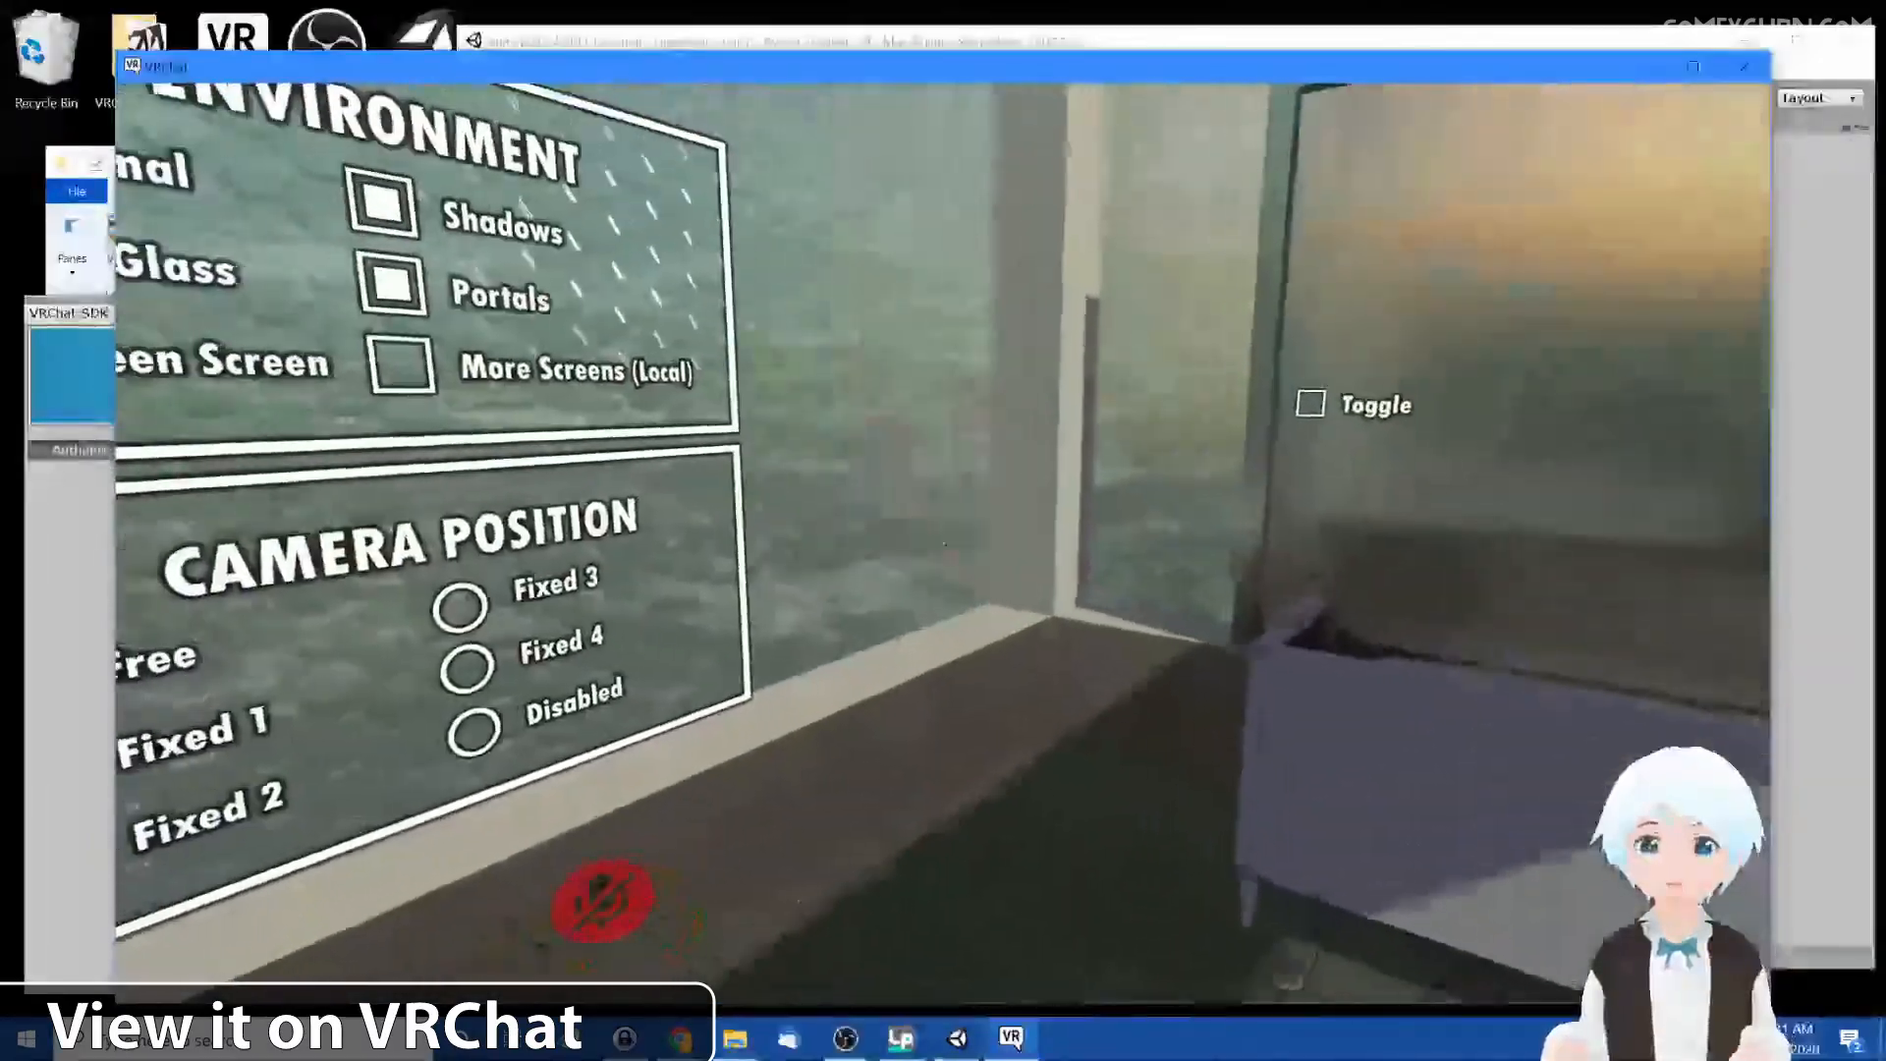
Walk toward the mirror in VRChat and inspect the avatar wearing the cap
key(w)
click(944, 544)
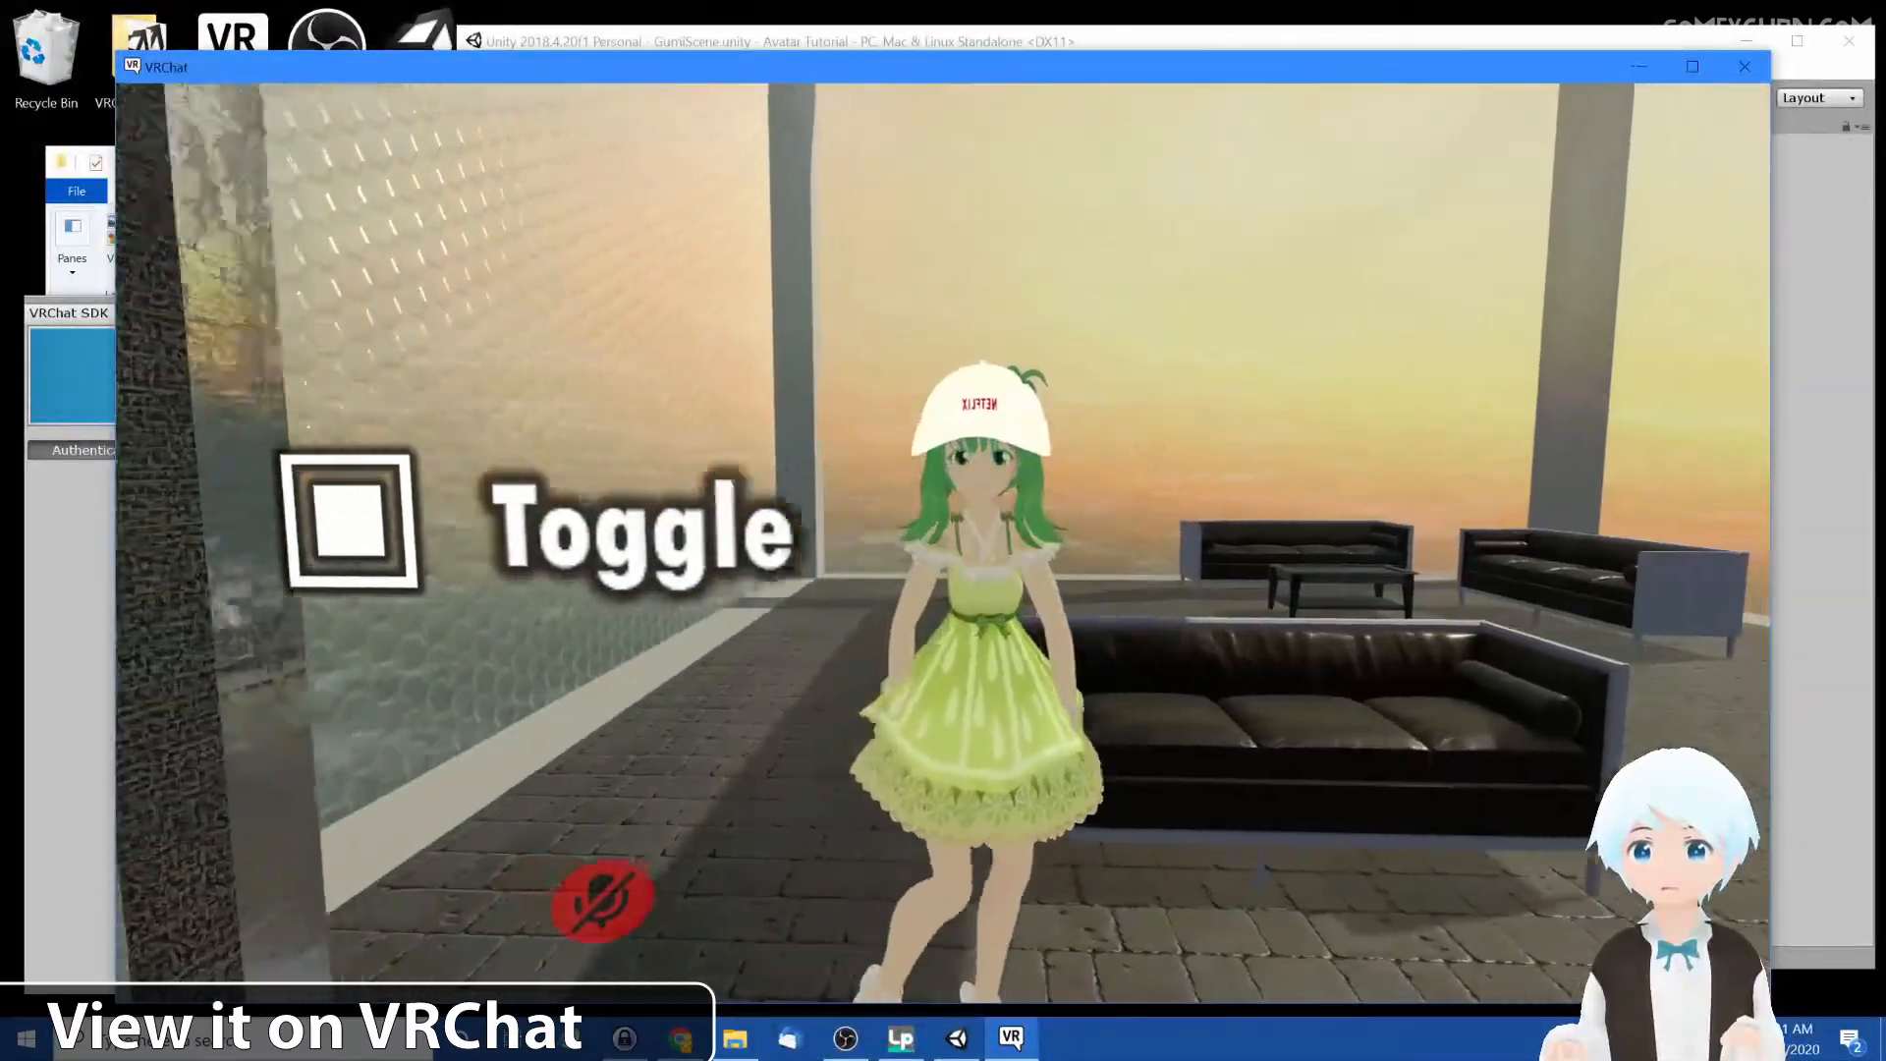
key(d)
key(s)
key(w)
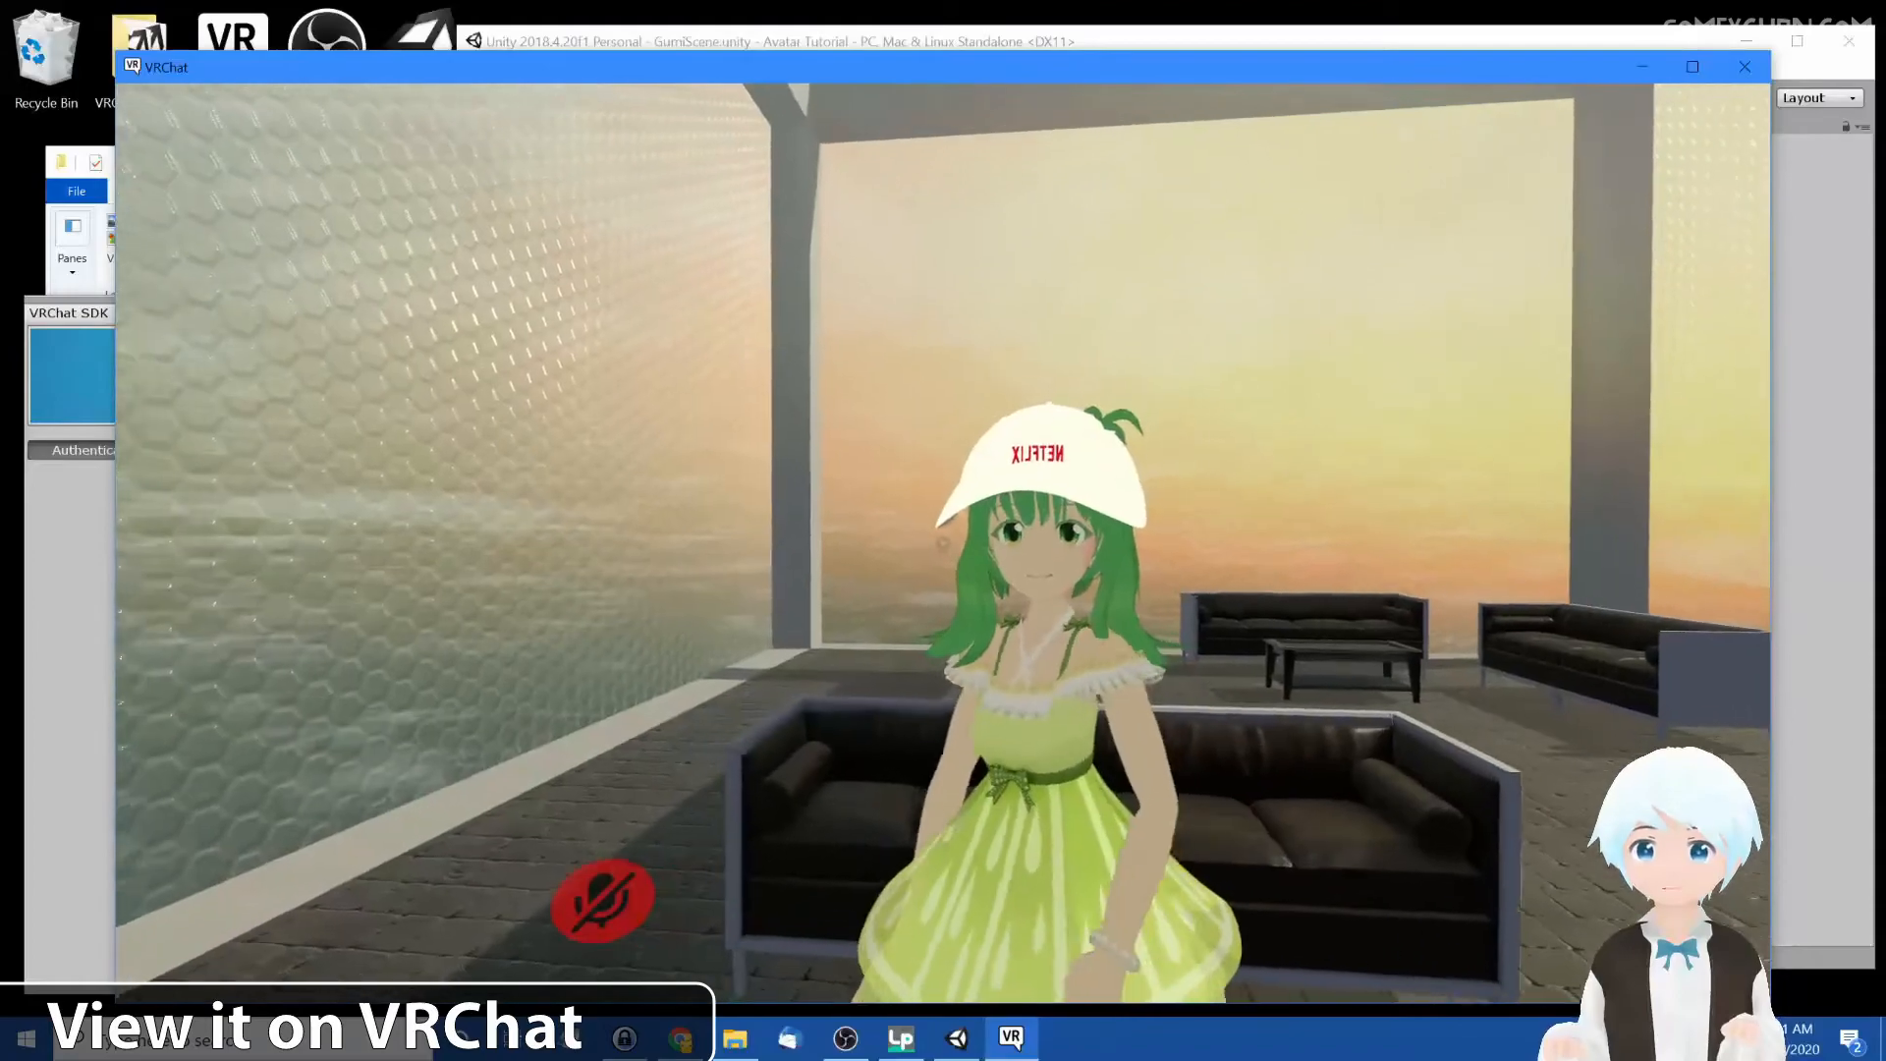
key(s)
key(w)
key(s)
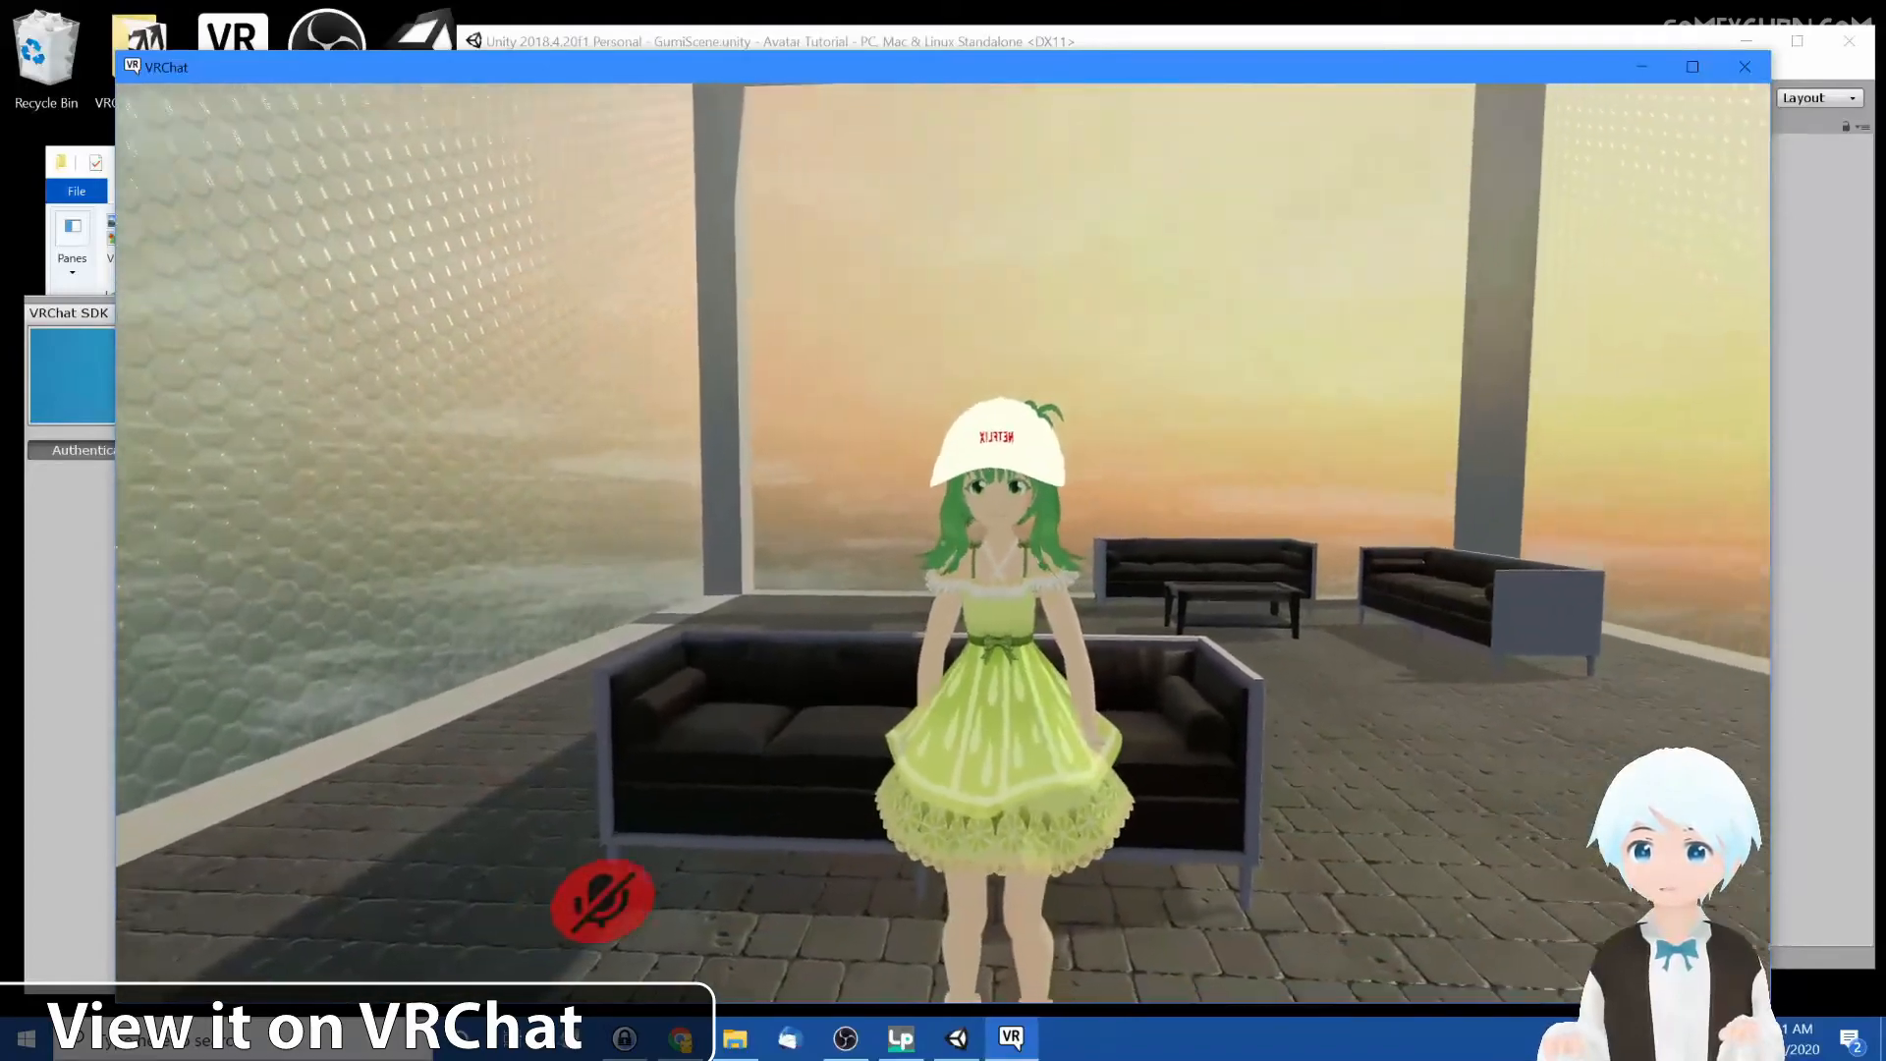
key(w)
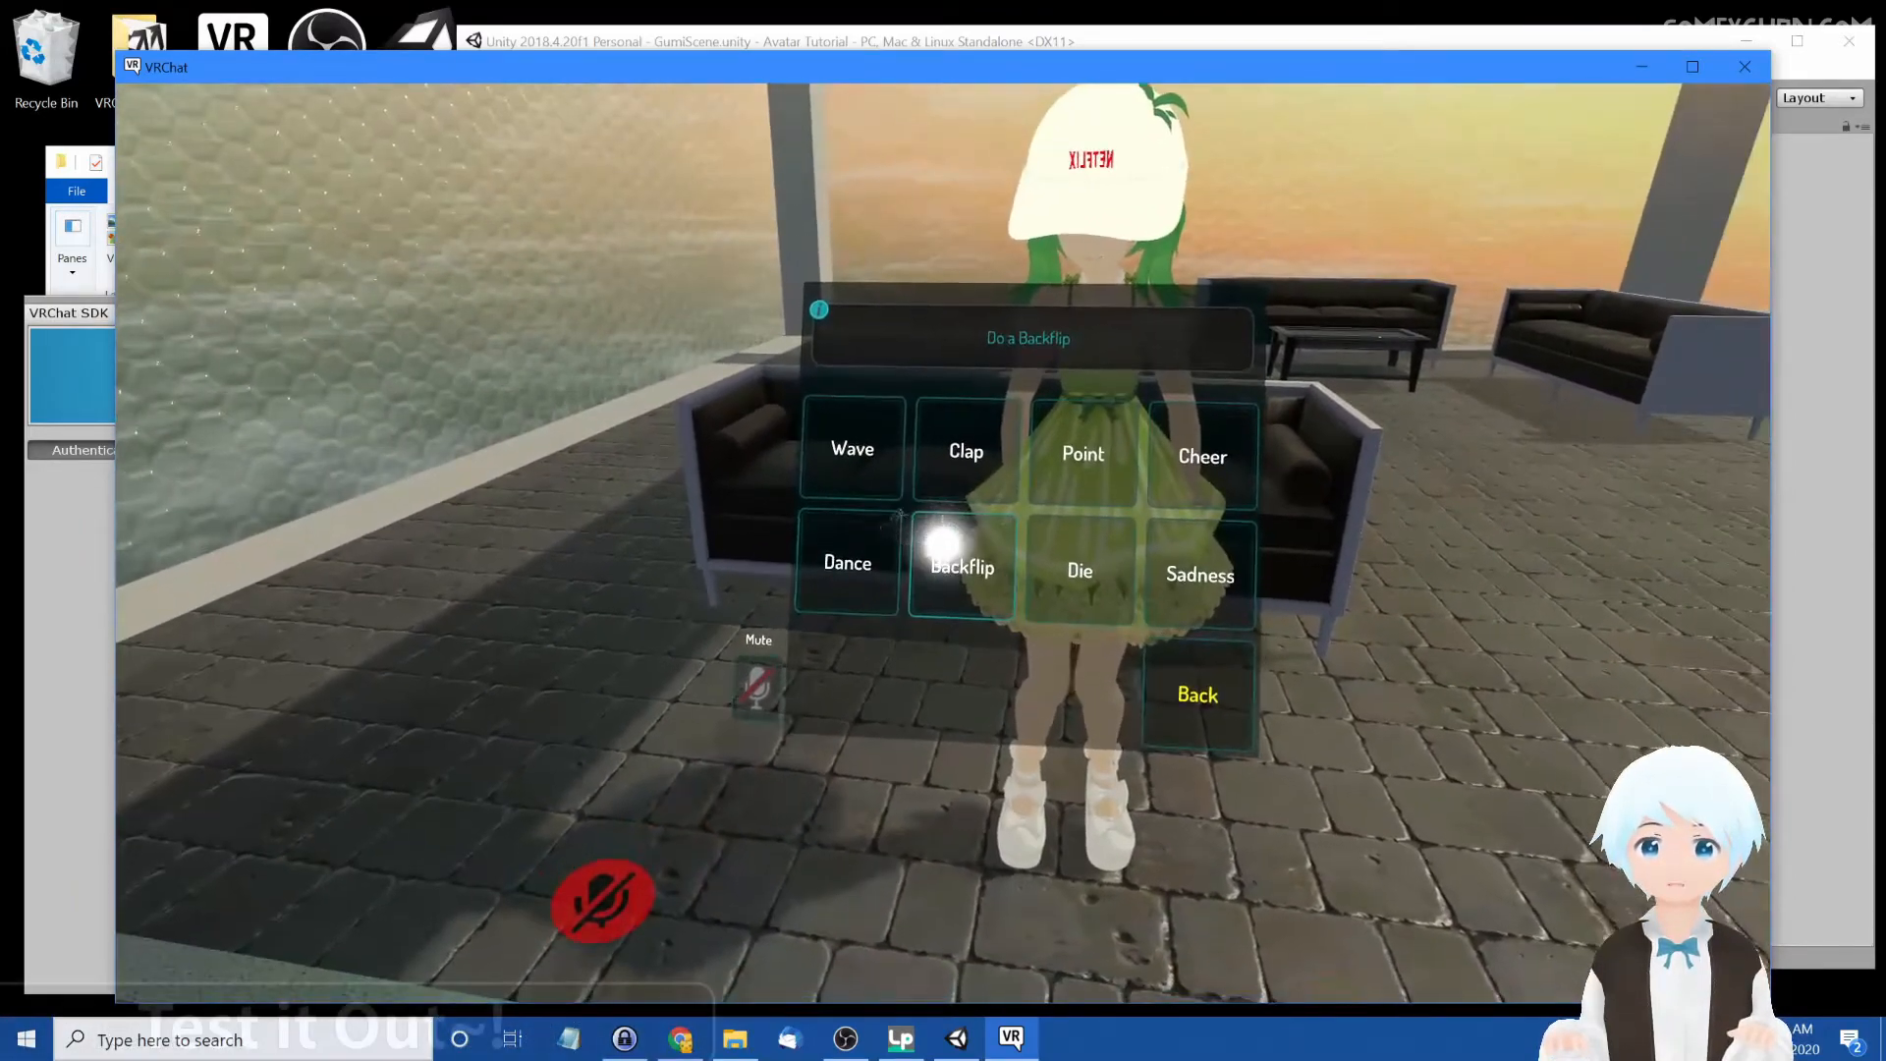
Test the avatar by playing emotes from the action menu, closing it afterward
click(941, 542)
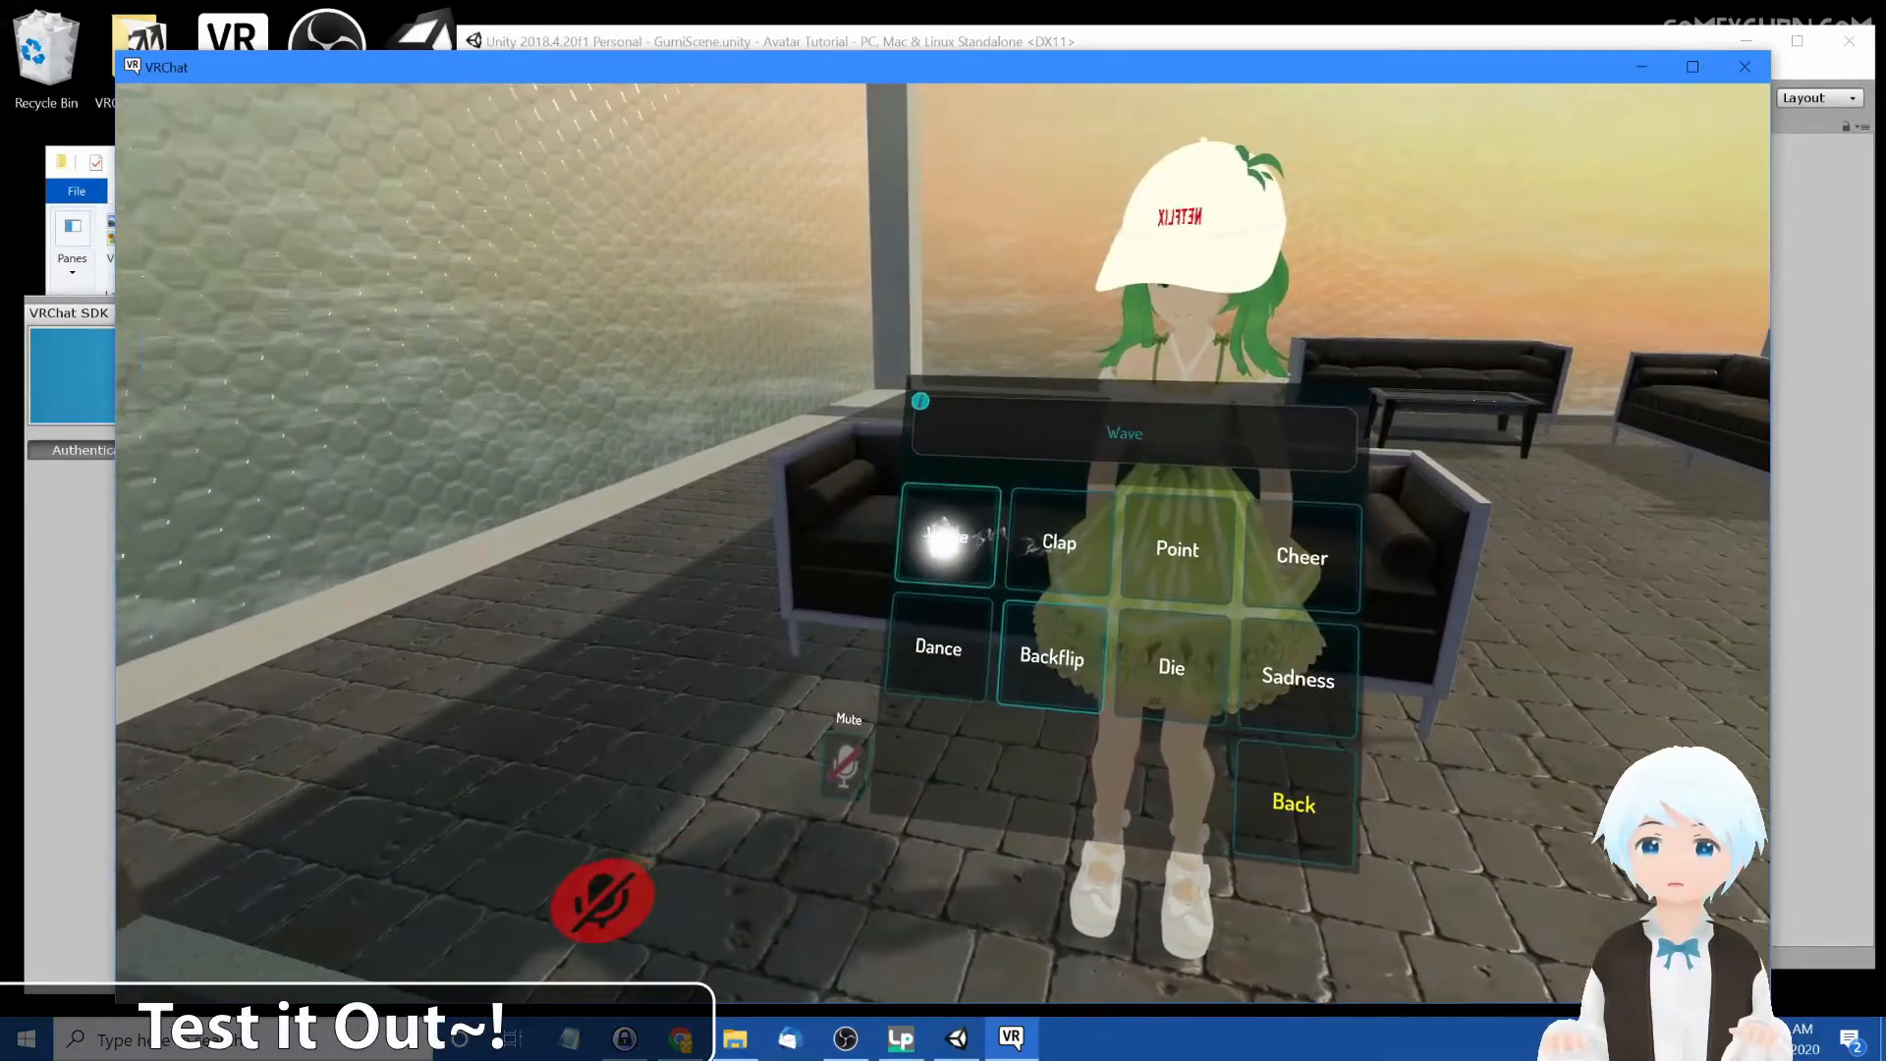
click(941, 542)
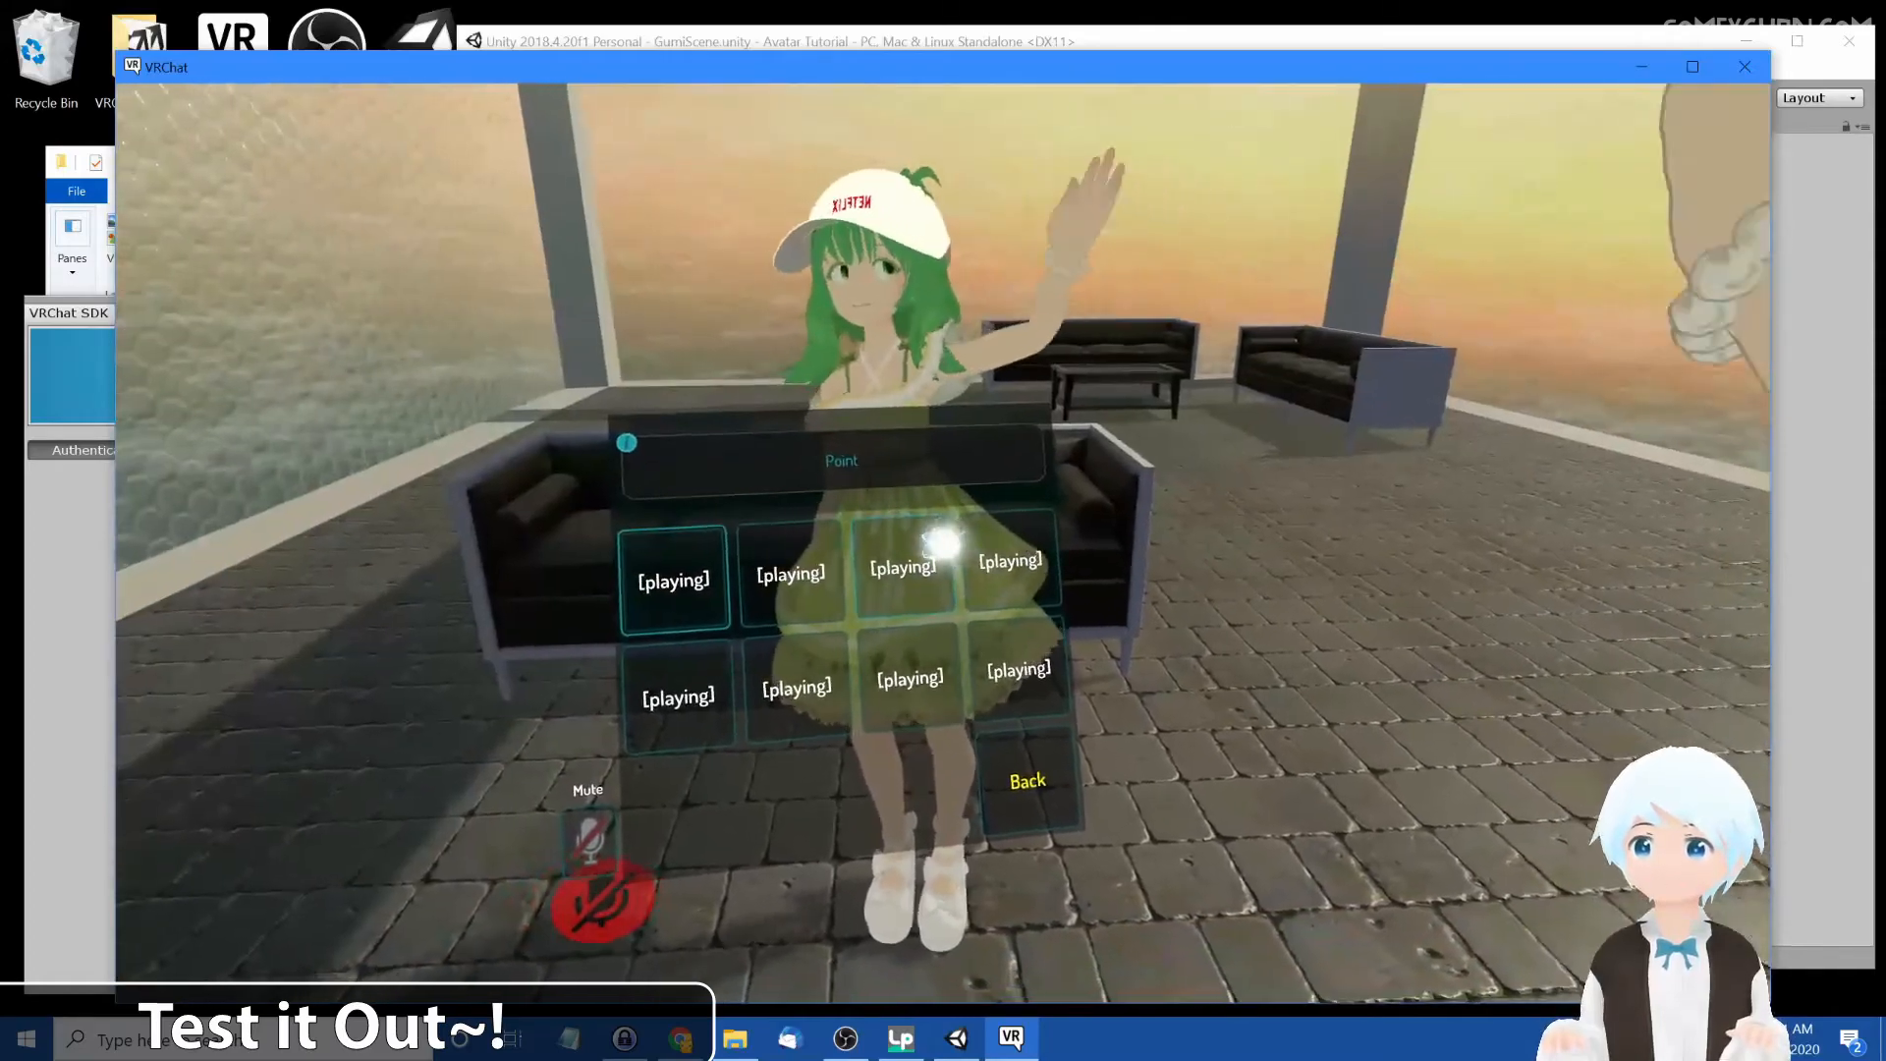
key(Escape)
Move back and forth in front of the mirror to examine the cap from different distances
key(w)
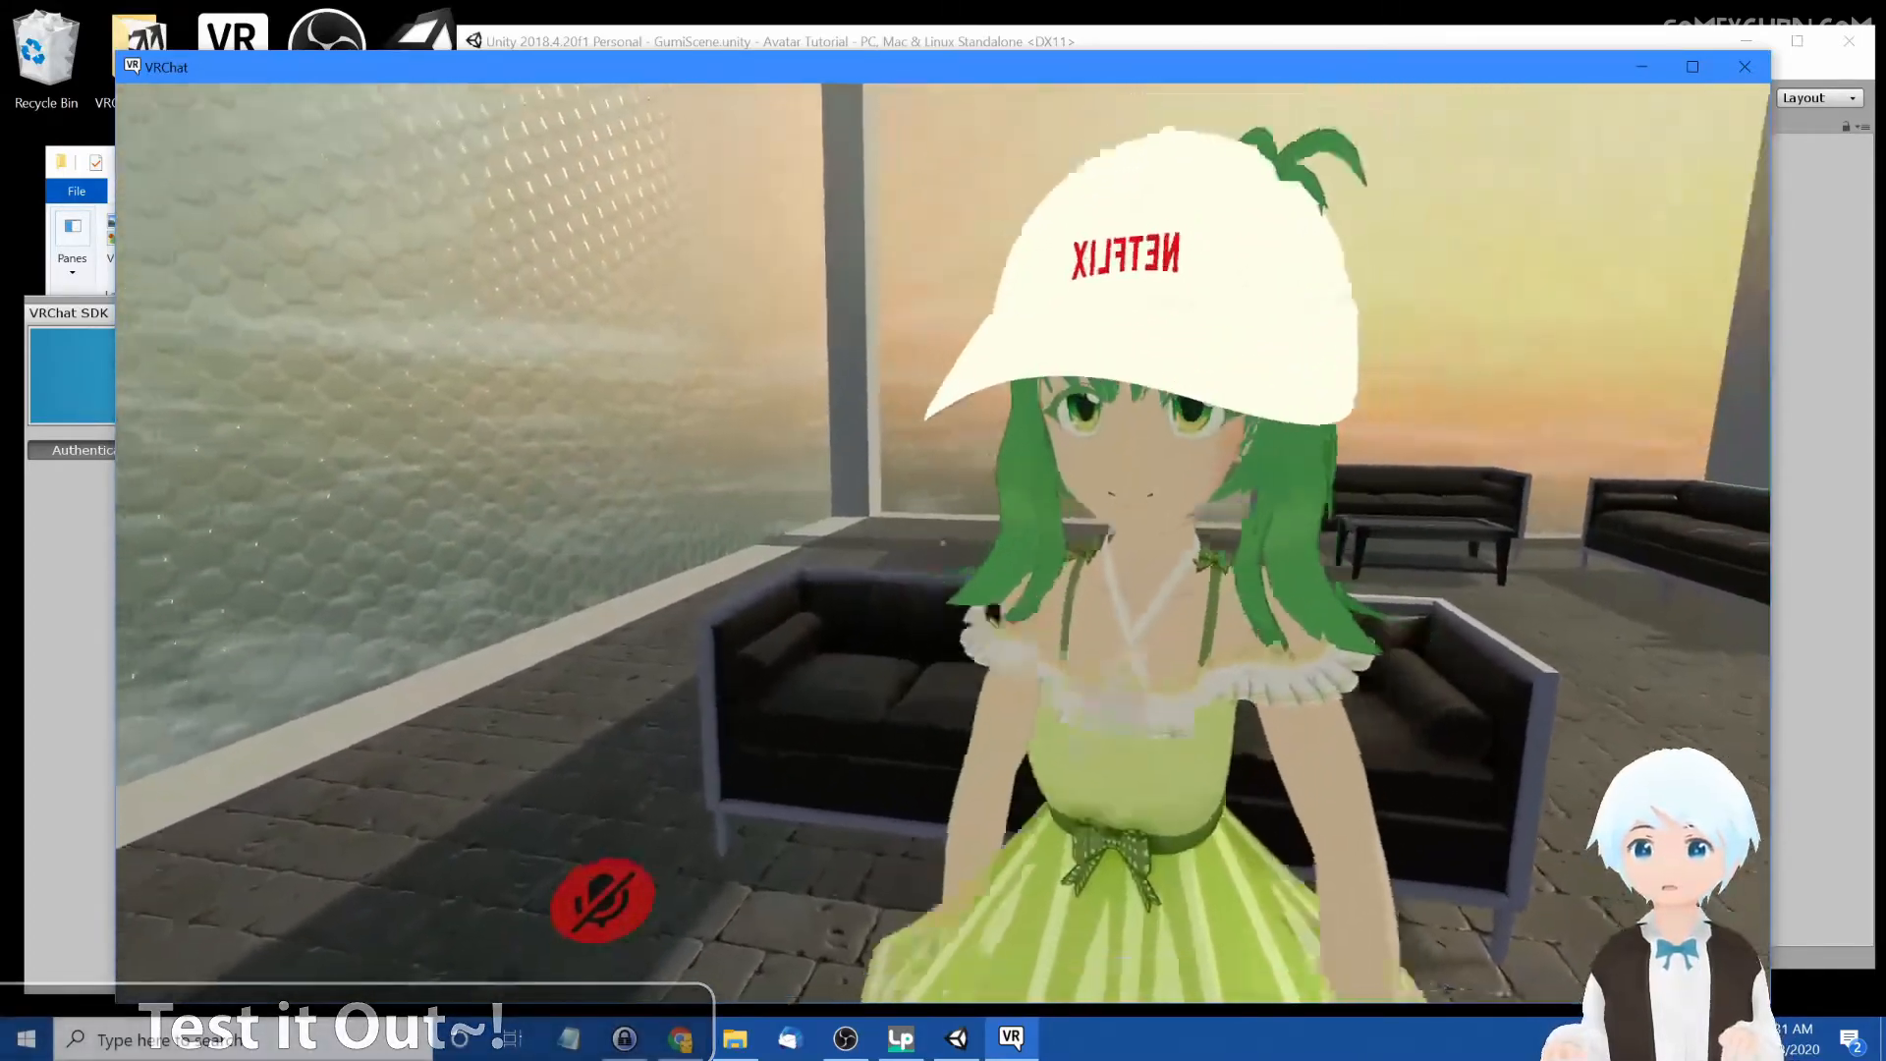
key(s)
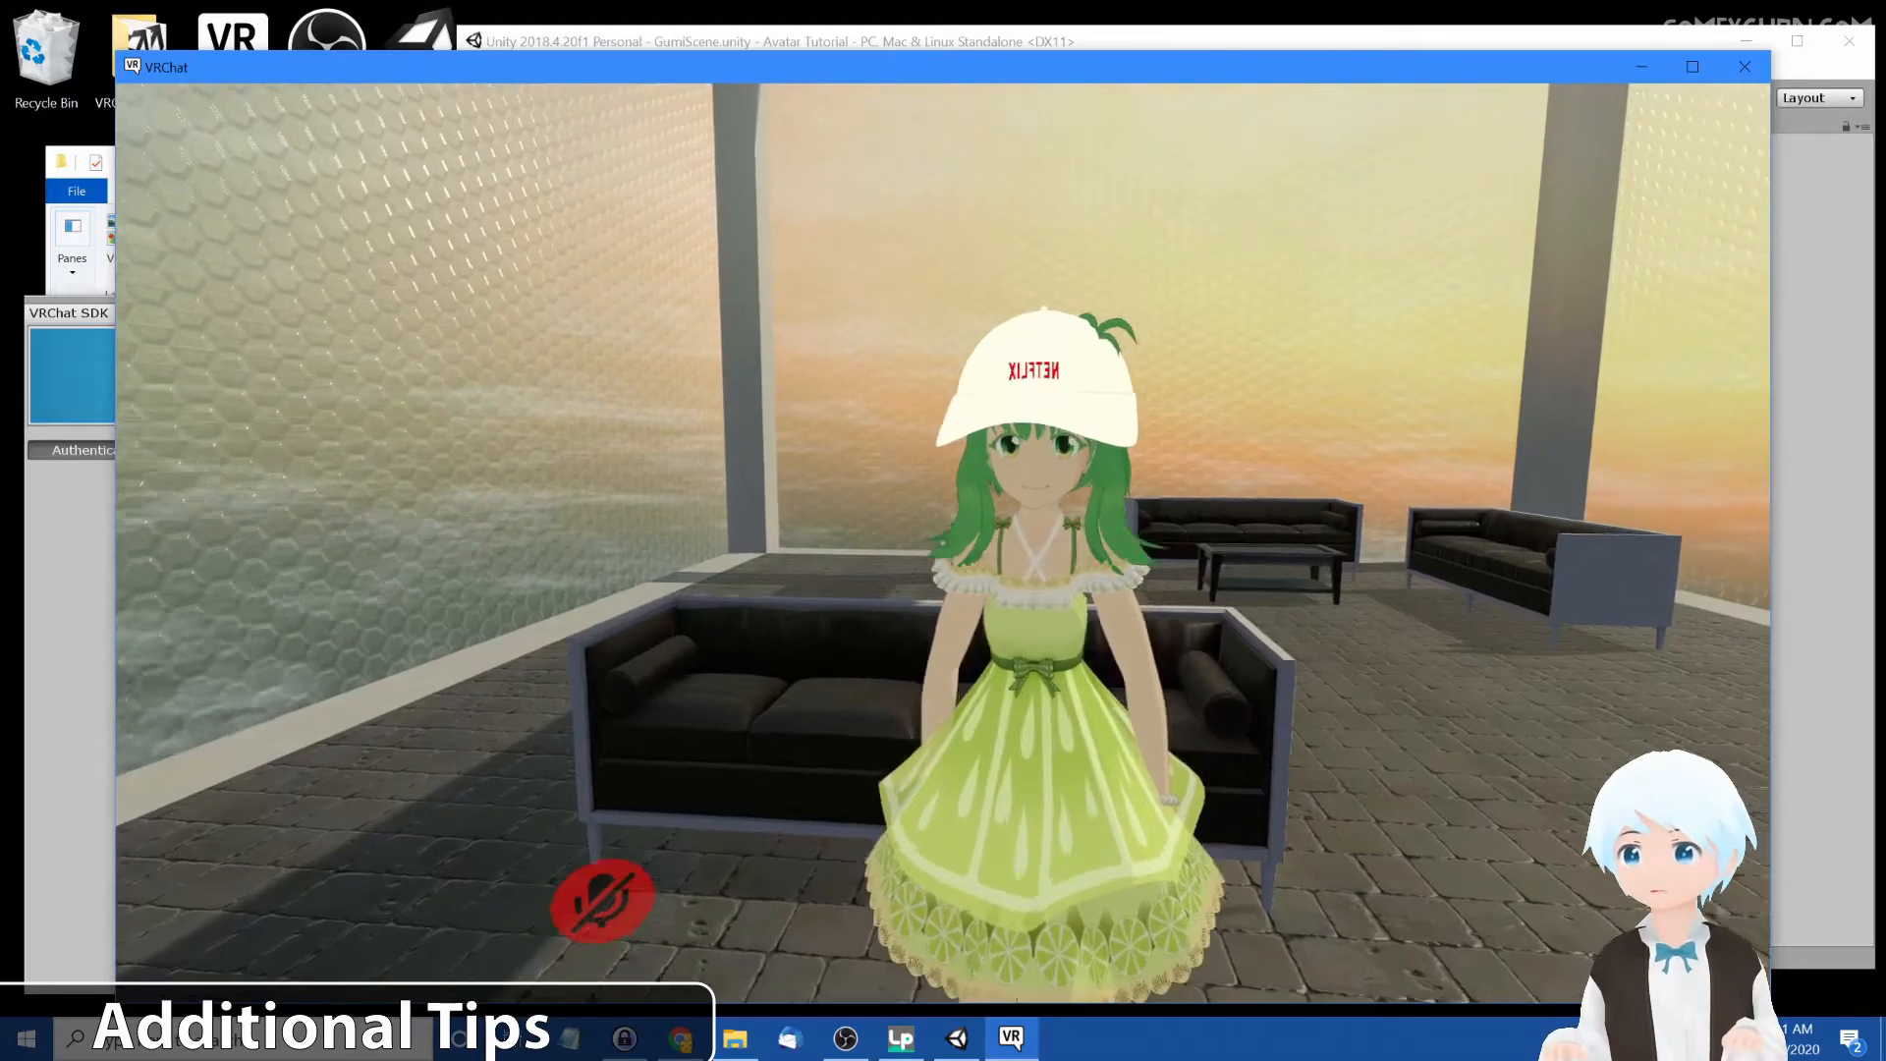
key(w)
key(s)
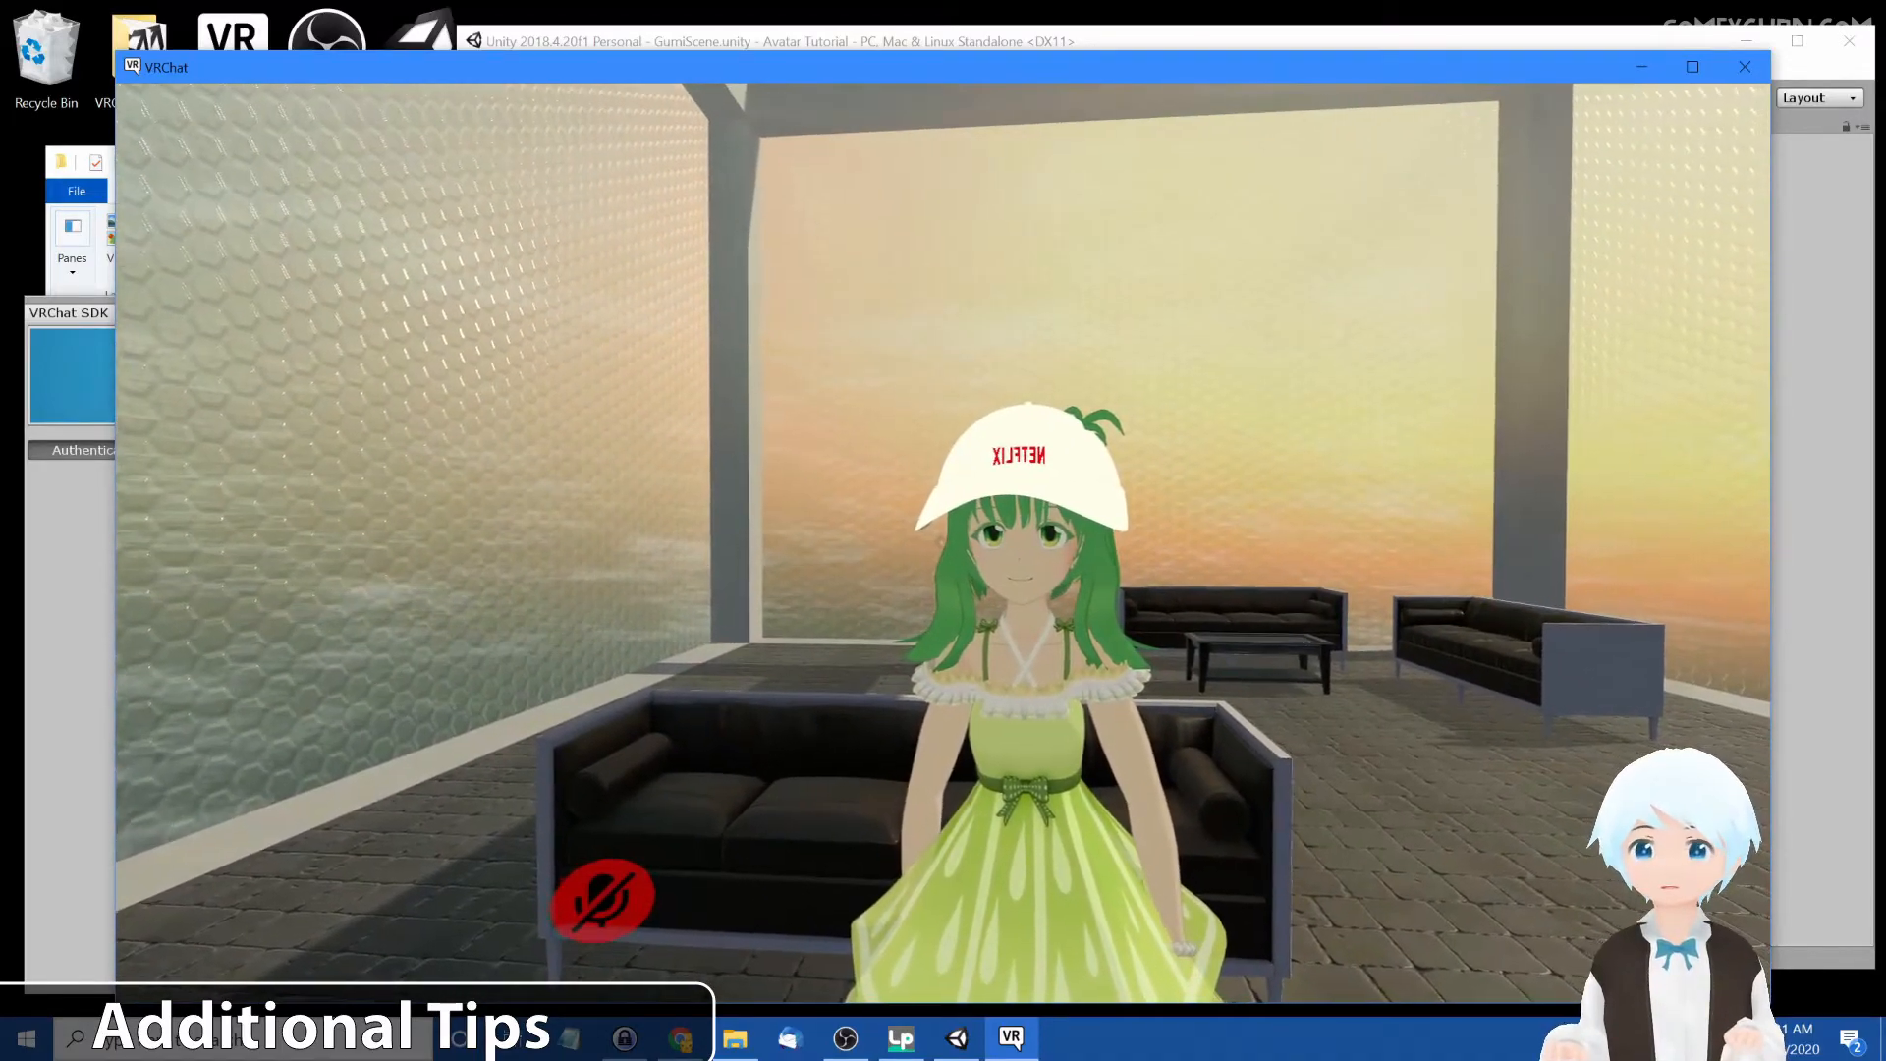
key(w)
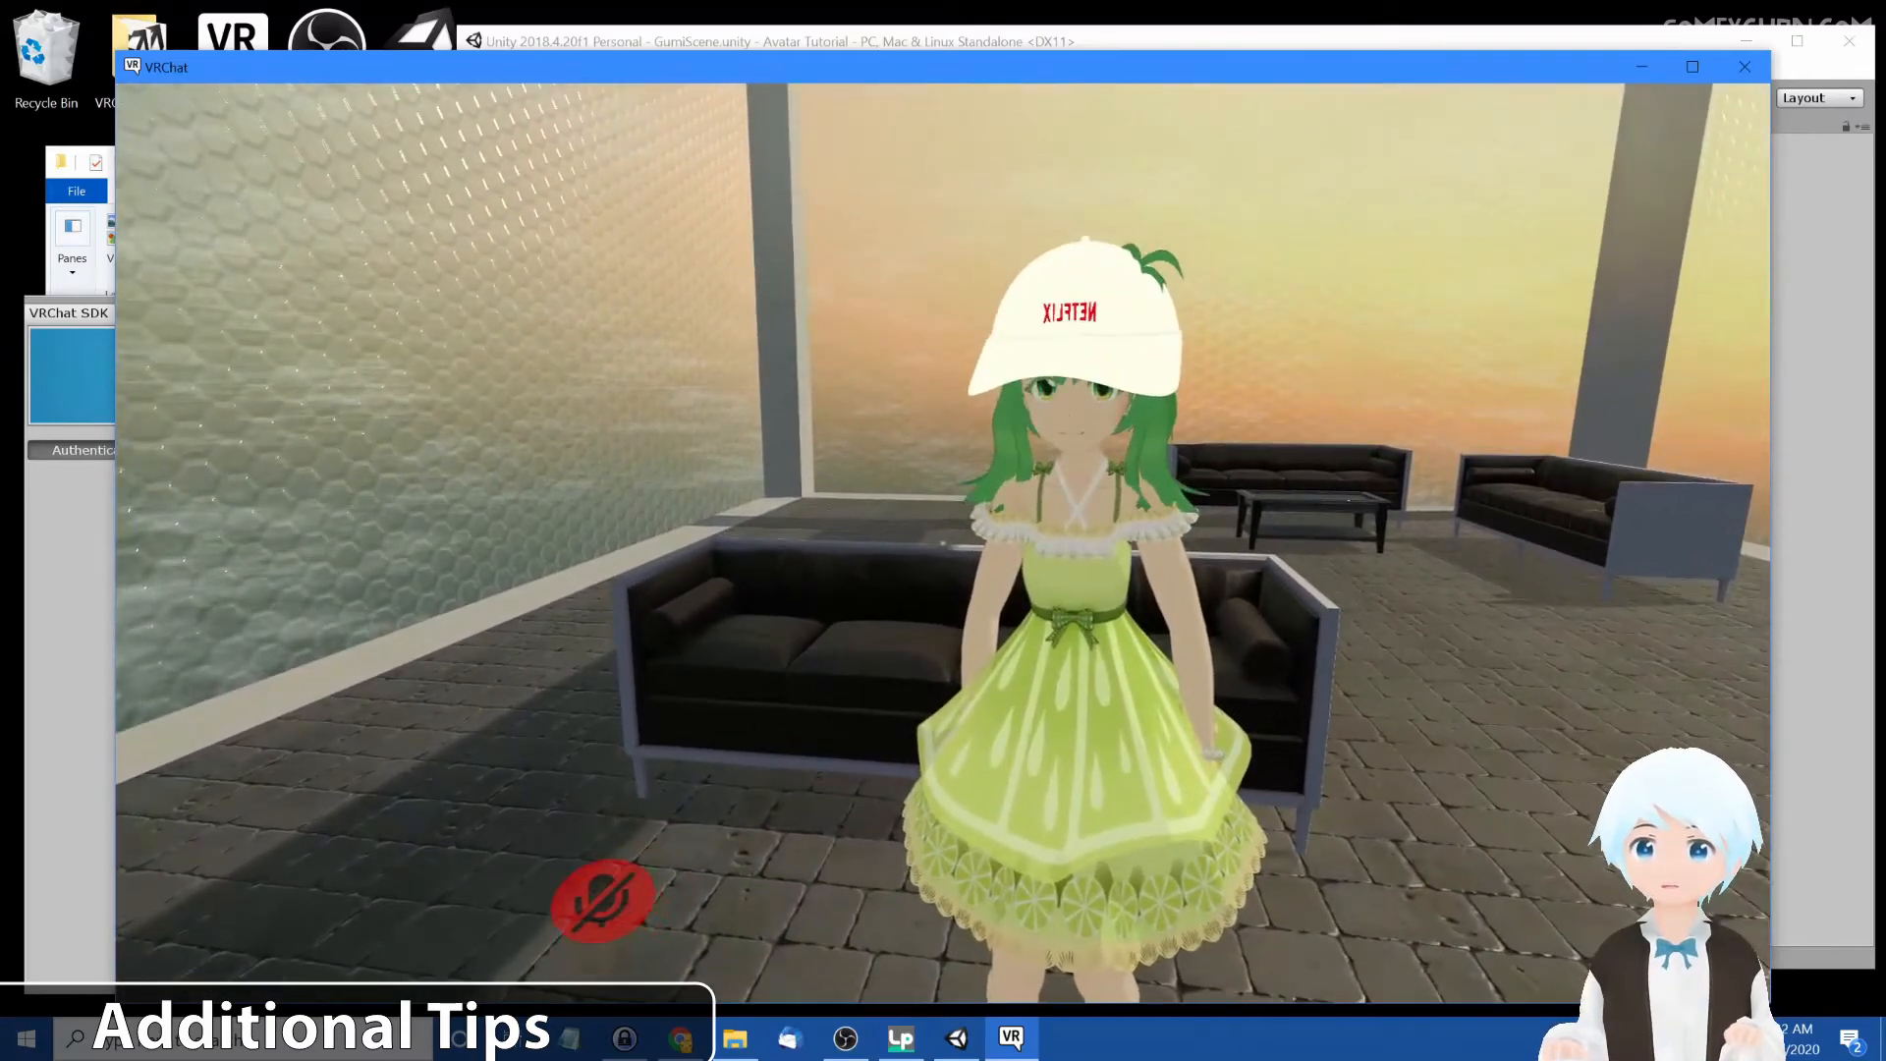
key(s)
key(w)
key(s)
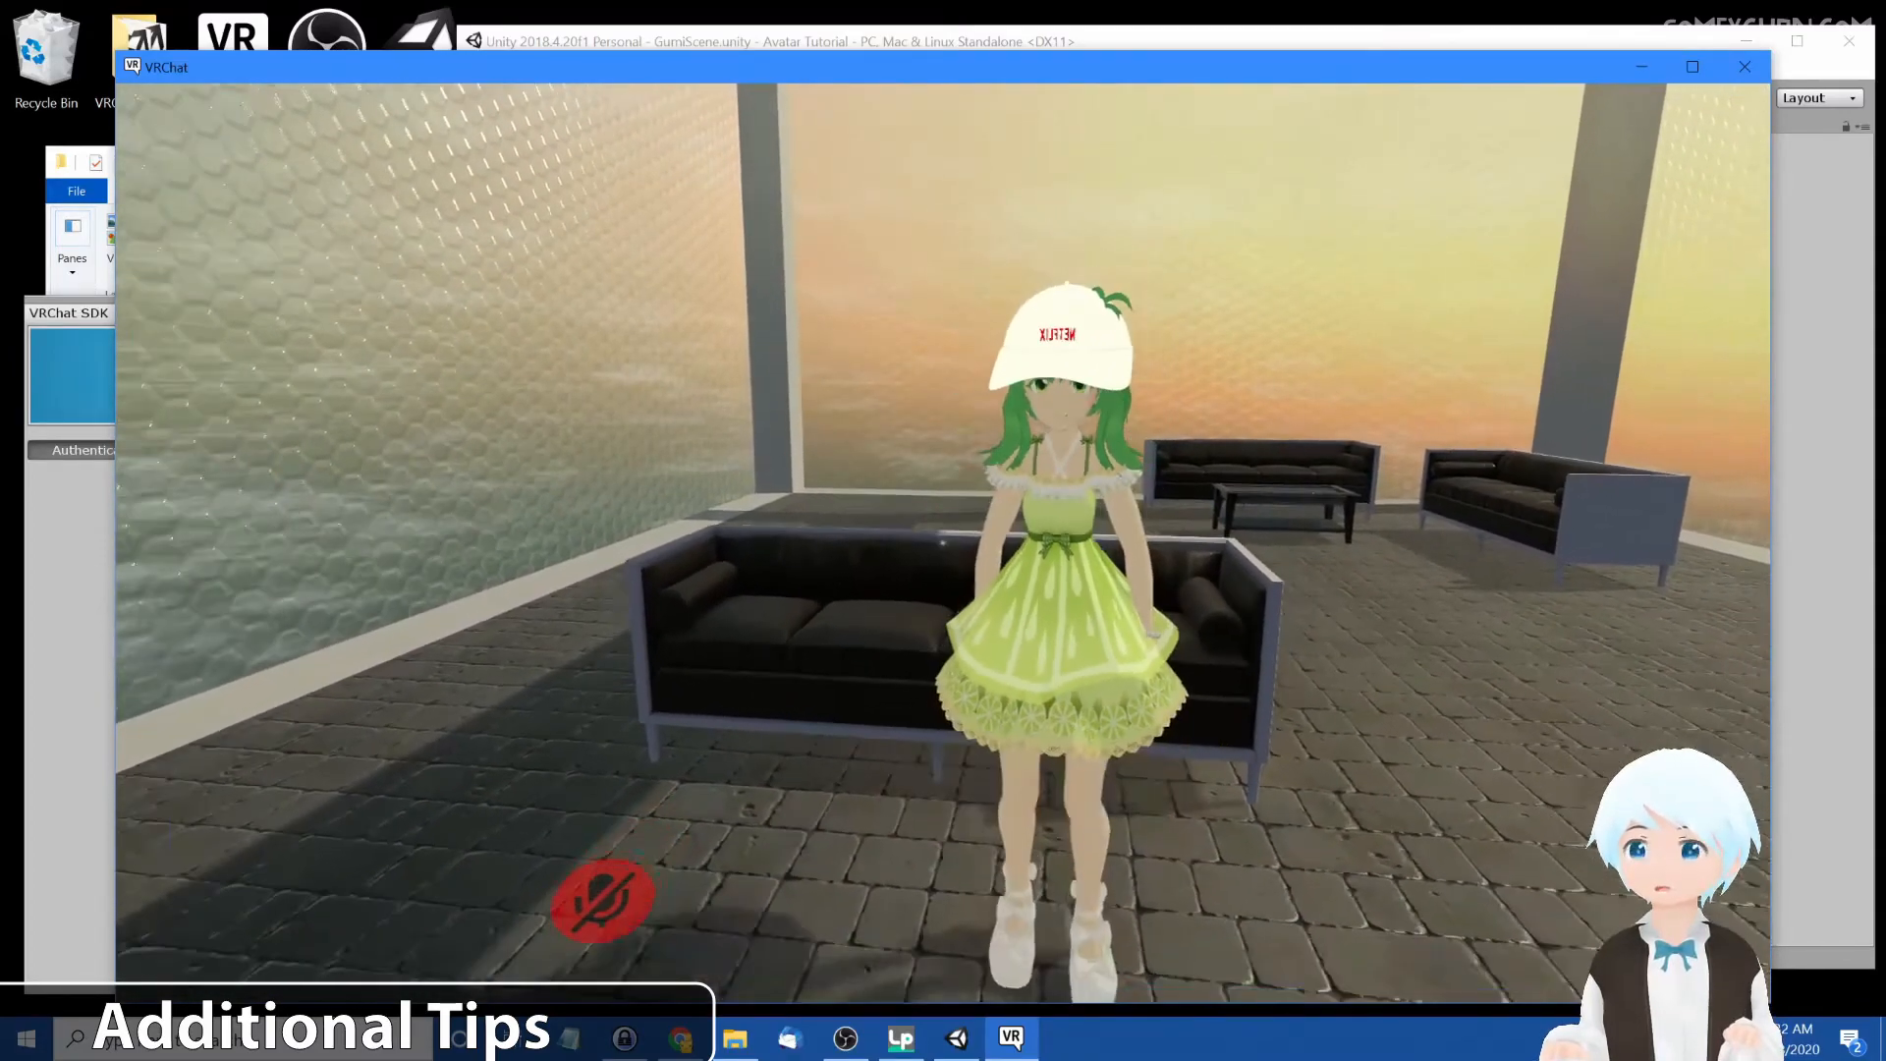
key(w)
key(s)
key(w)
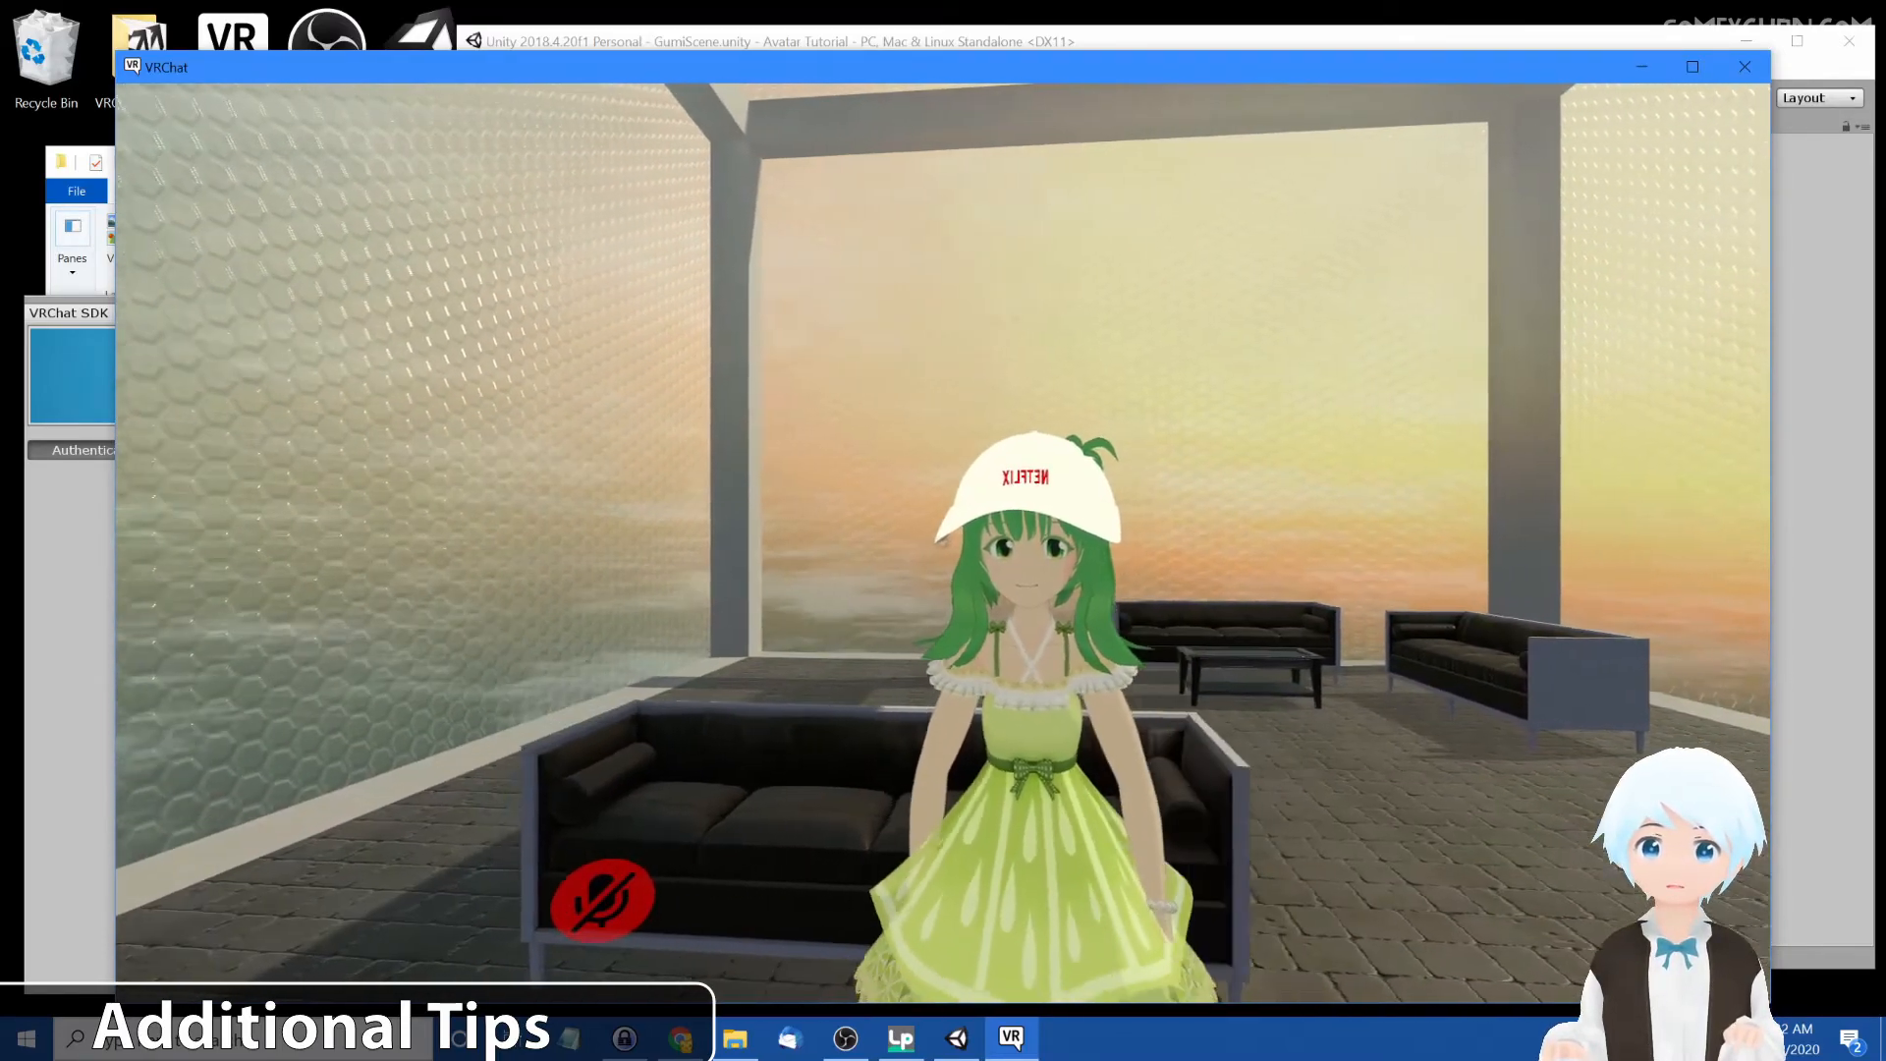
key(s)
key(w)
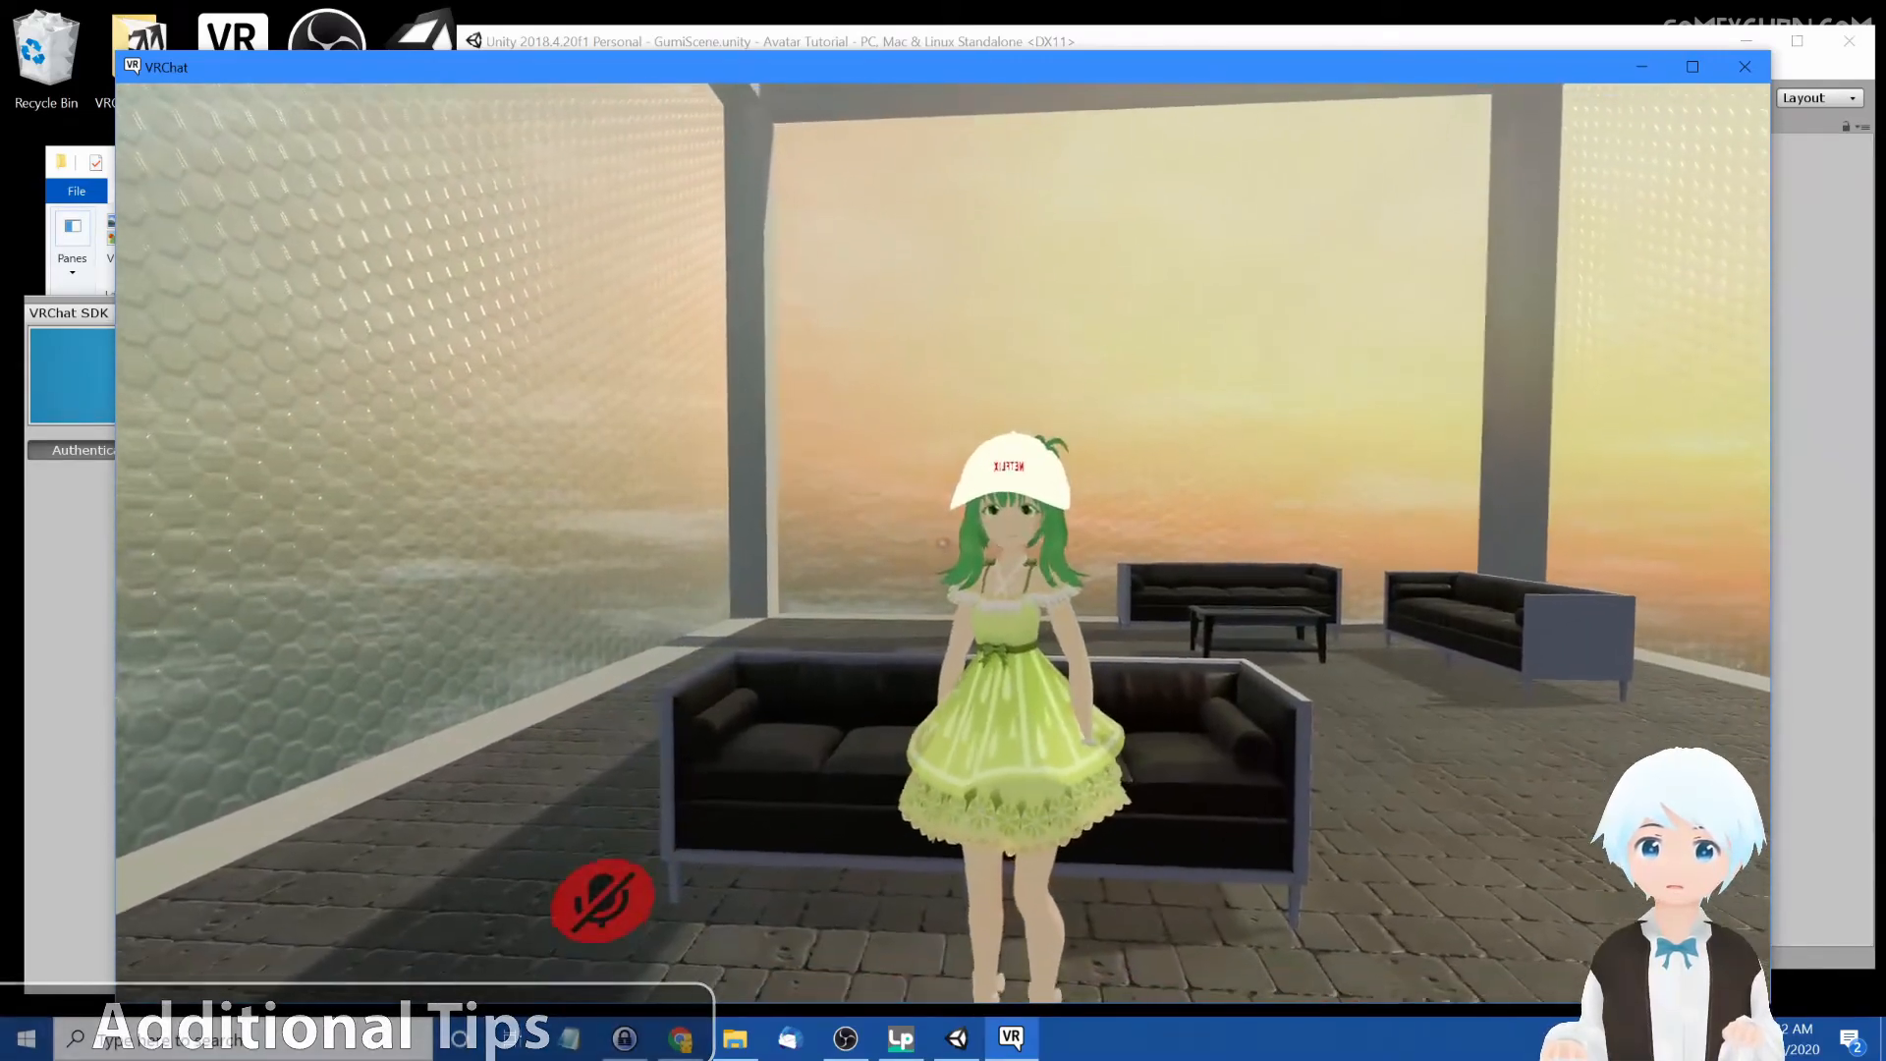
key(w)
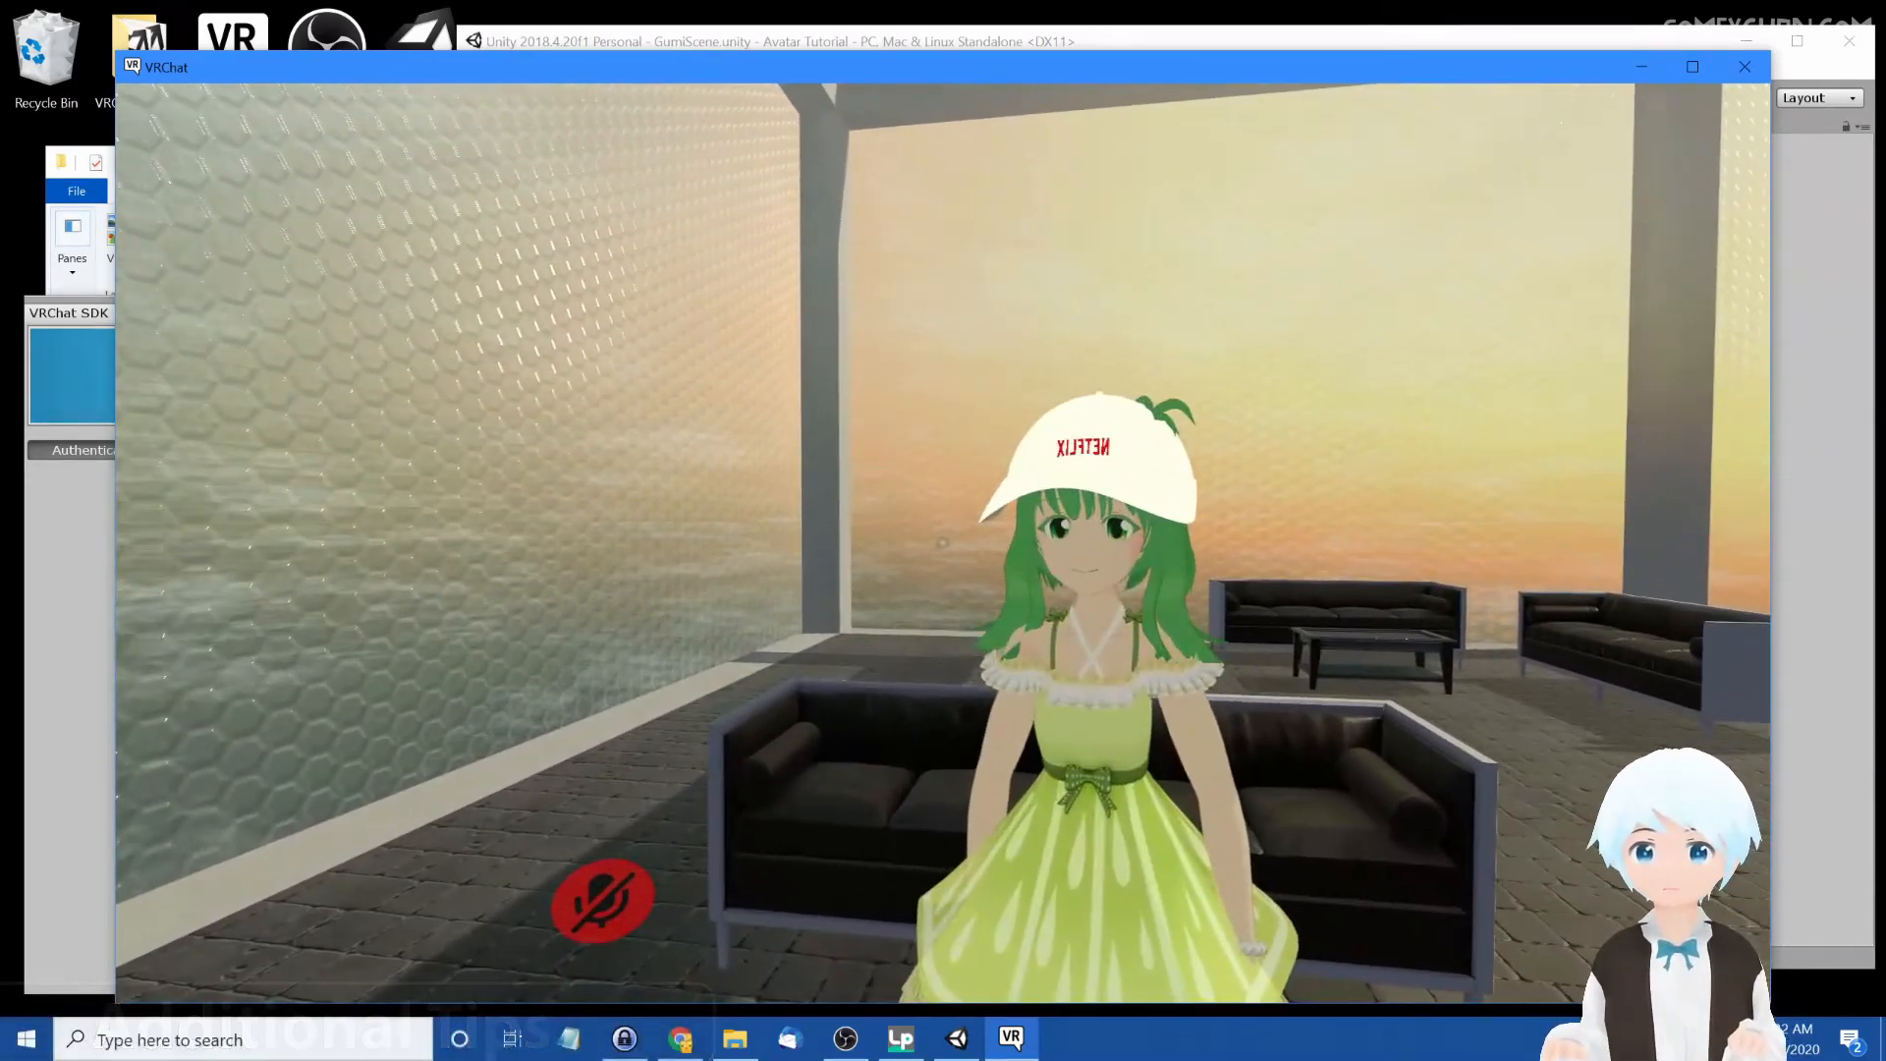